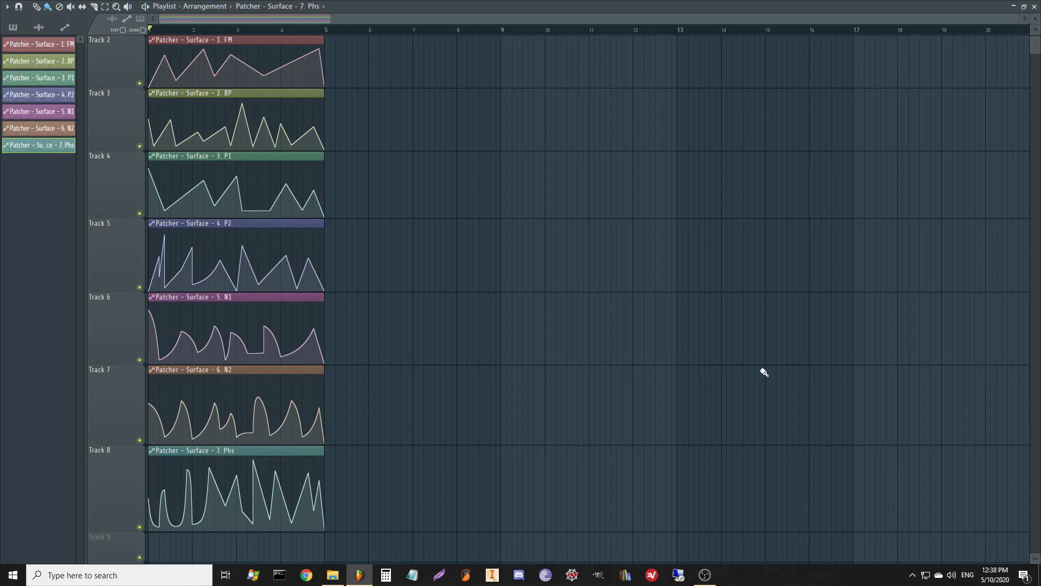
Step: Play back the Patcher automation clips in the playlist to preview the sound
scroll(630, 388, up, 1)
key(space)
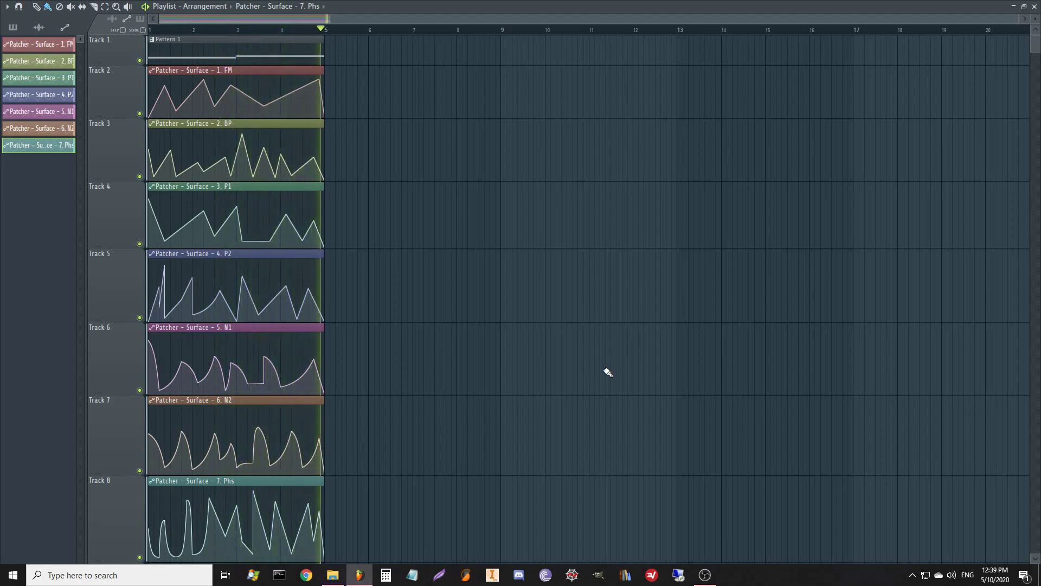
key(space)
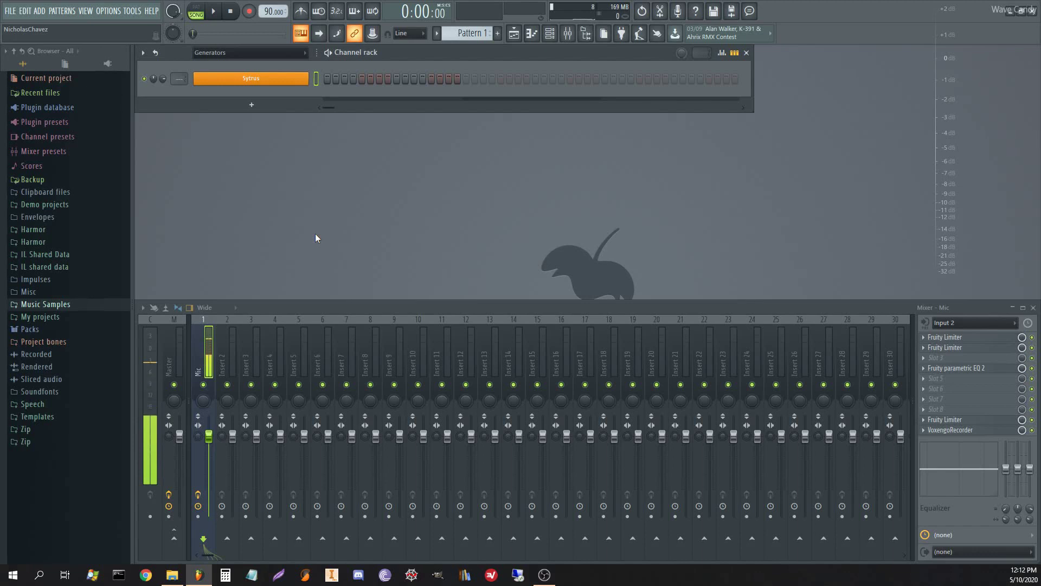
Step: Replace the Sytrus channel in the channel rack with Patcher
click(253, 106)
click(161, 104)
right_click(258, 83)
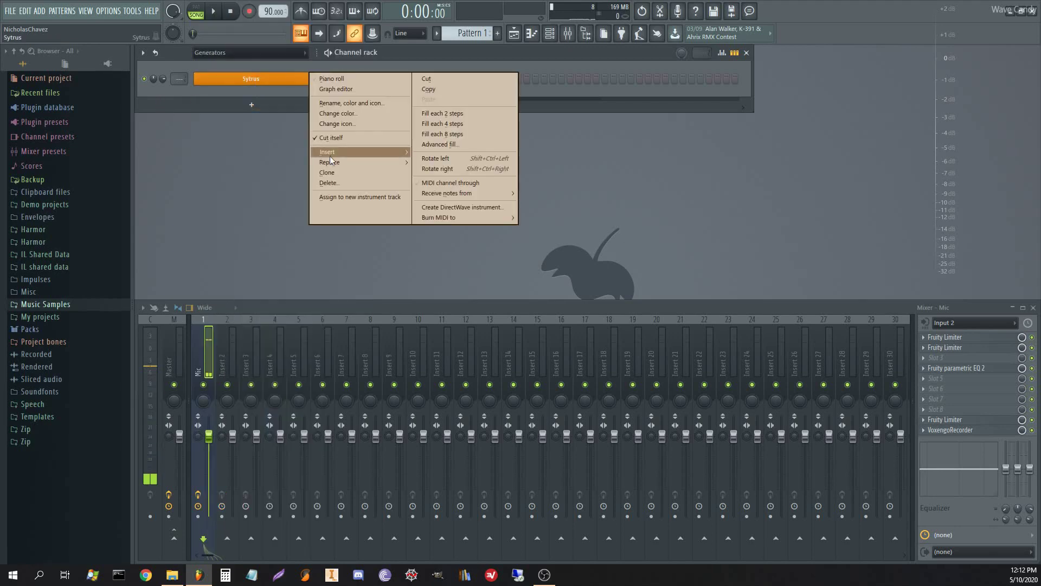
mouse_move(334, 165)
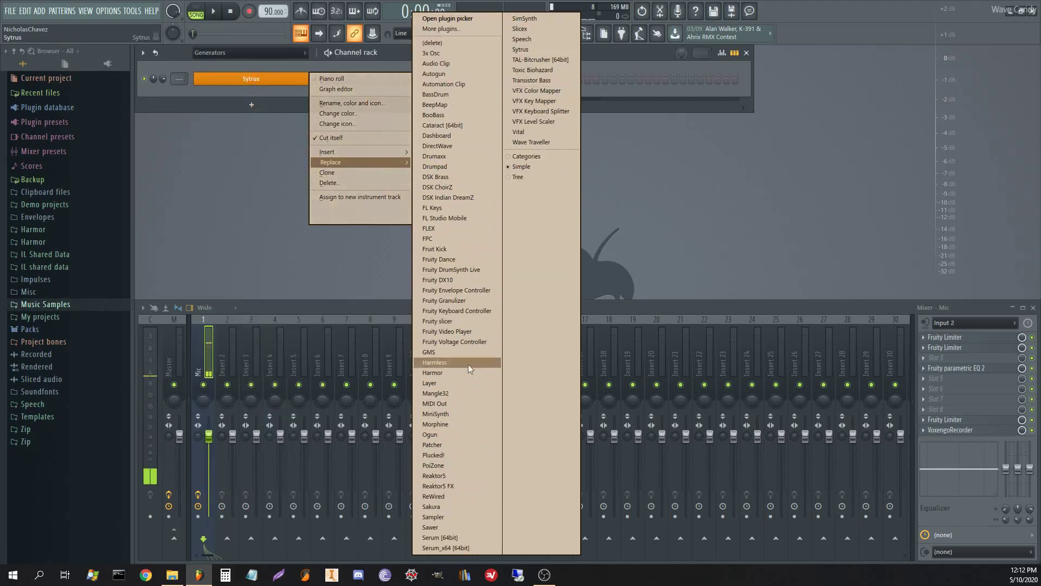
click(457, 445)
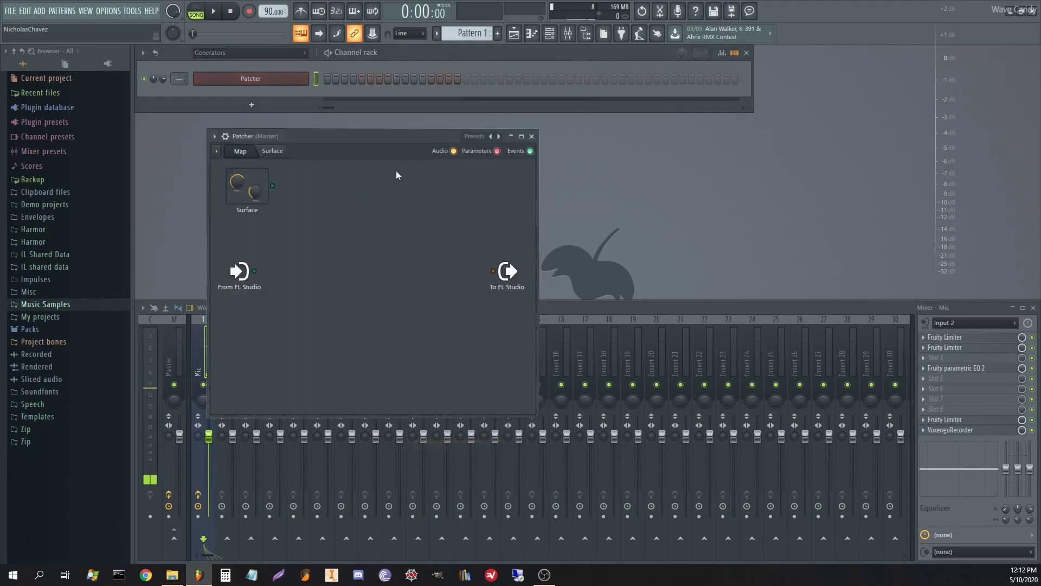
Step: Widen and reposition the Patcher window, and move the To FL Studio output node toward its far end
drag(539, 240, 973, 242)
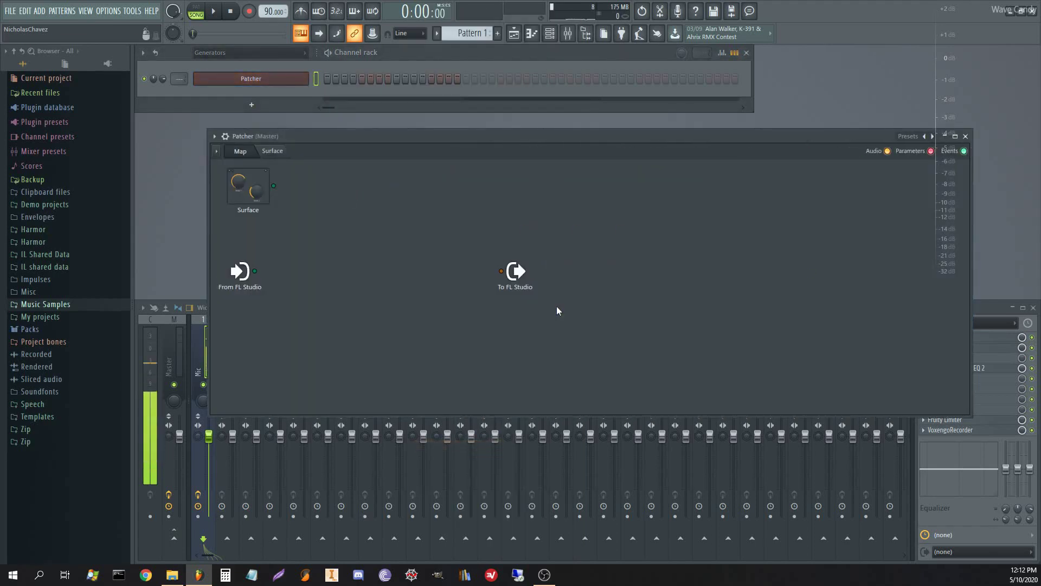
drag(518, 272, 819, 272)
drag(707, 139, 632, 128)
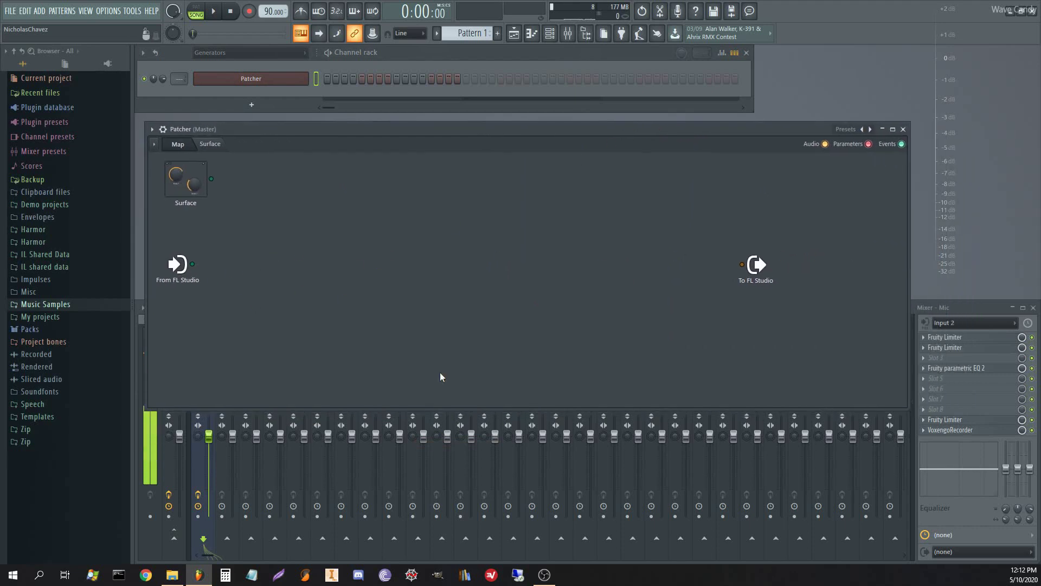
Step: Add a Sytrus generator to the Patcher map, place it just after the From FL Studio node and open its editor
right_click(277, 247)
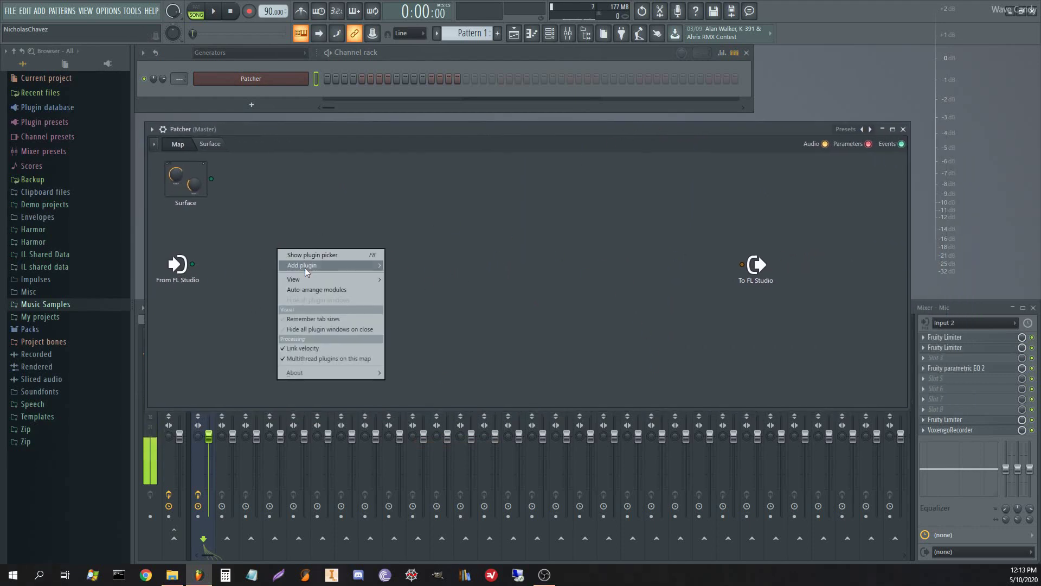
mouse_move(304, 268)
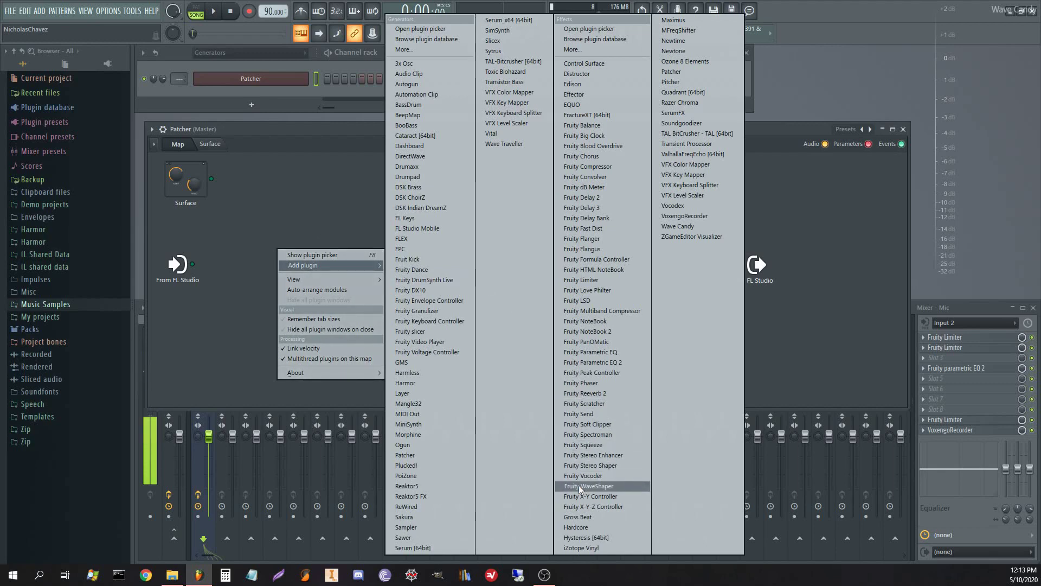
click(494, 51)
drag(482, 260, 330, 242)
click(333, 242)
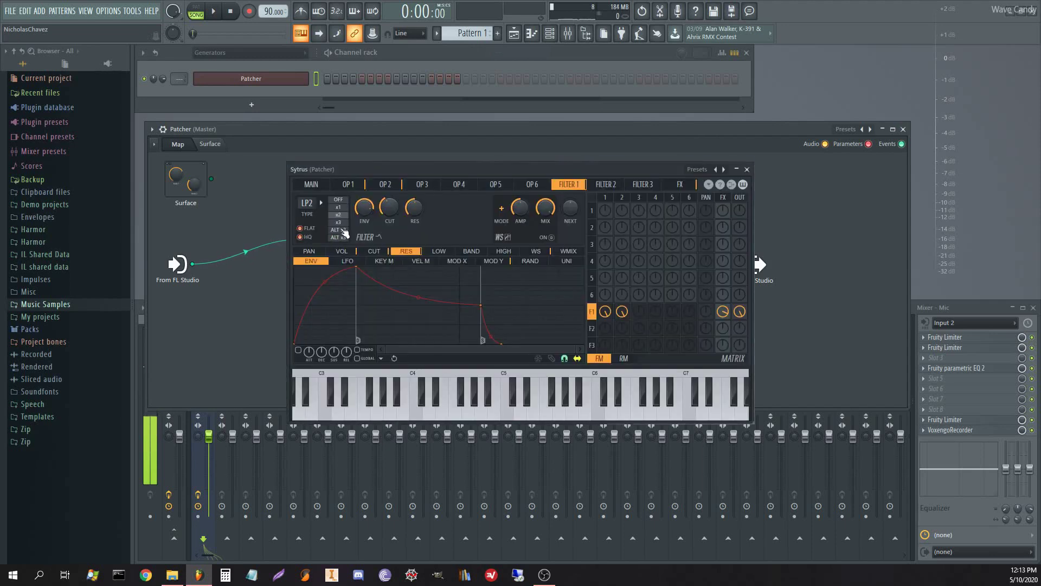
Step: Load the Default preset in Sytrus, show its main page and close the editor
click(698, 169)
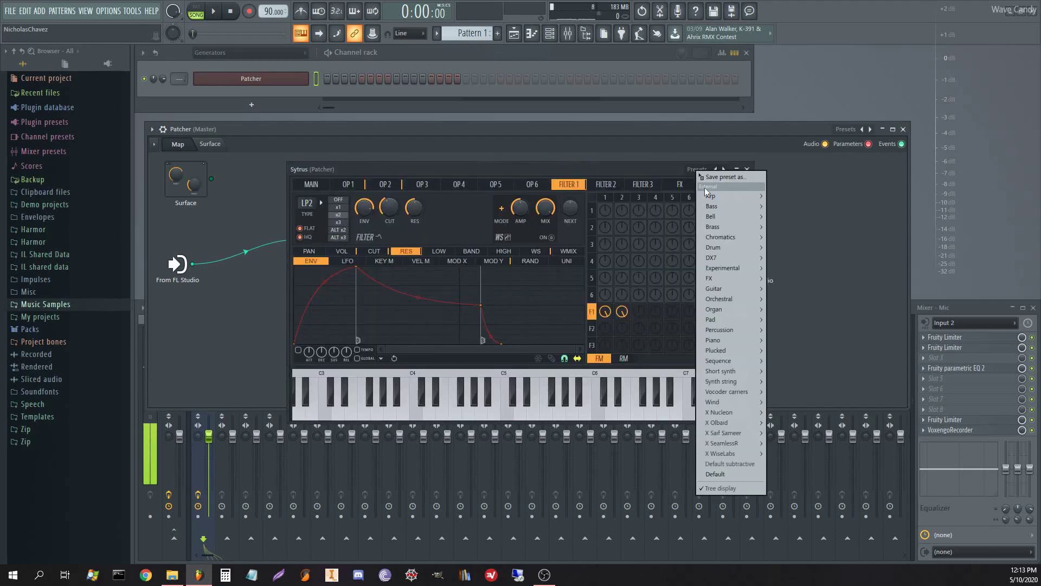
click(712, 474)
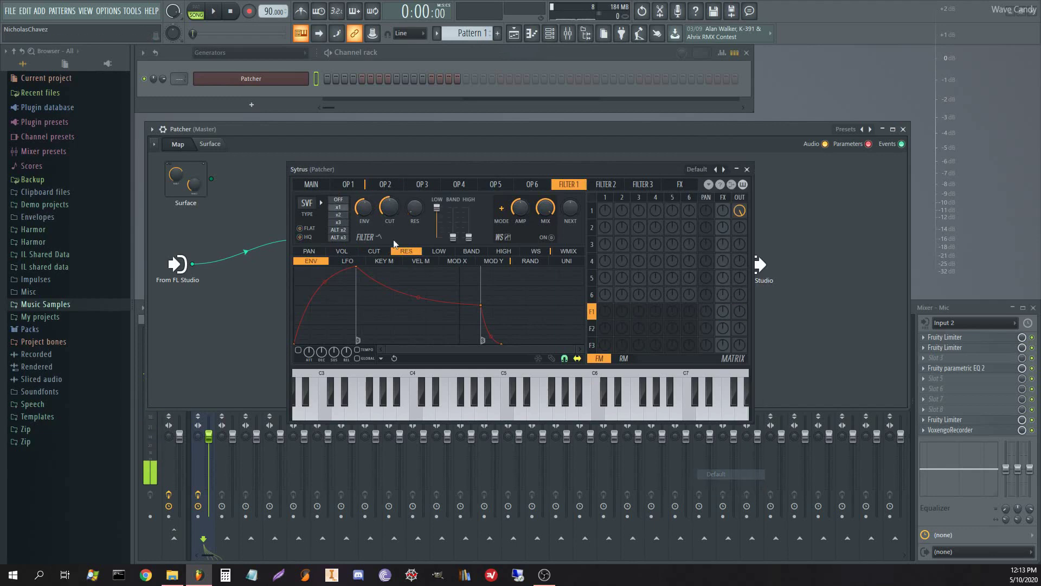
click(325, 186)
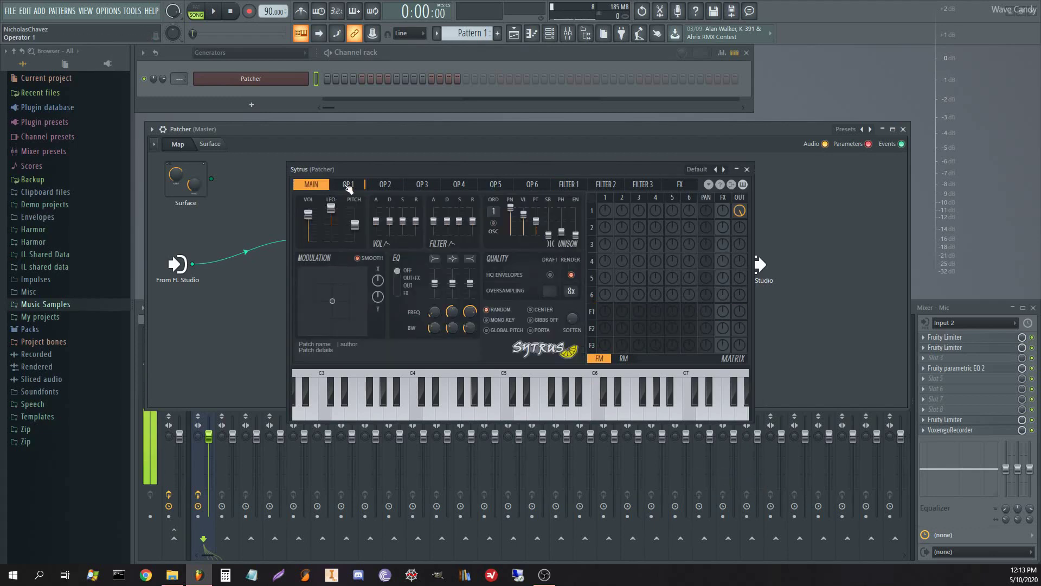
click(747, 170)
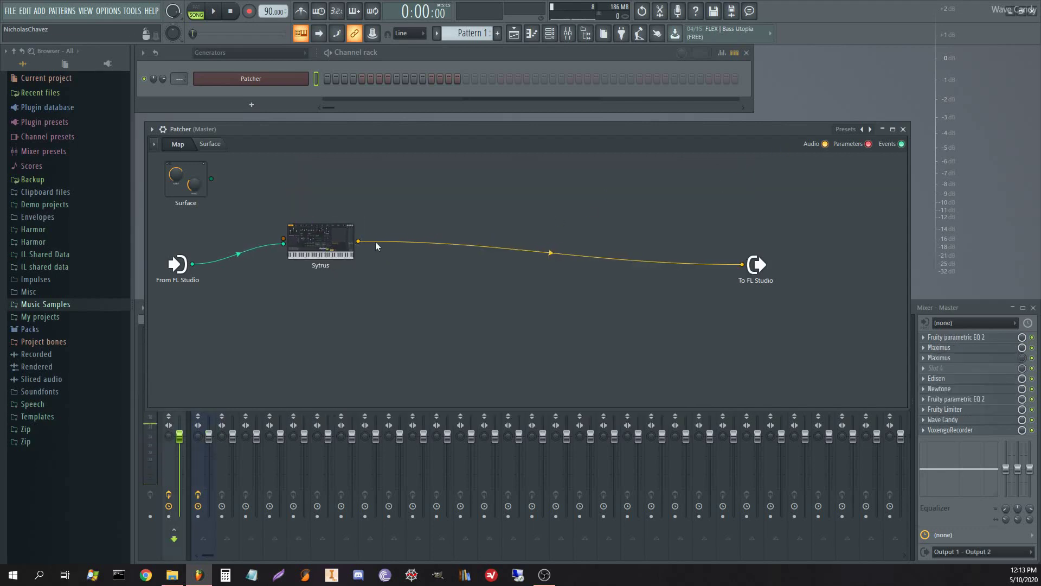
Step: Insert Fruity Parametric EQ 2 after Sytrus, followed by Maximus
right_click(360, 242)
mouse_move(396, 253)
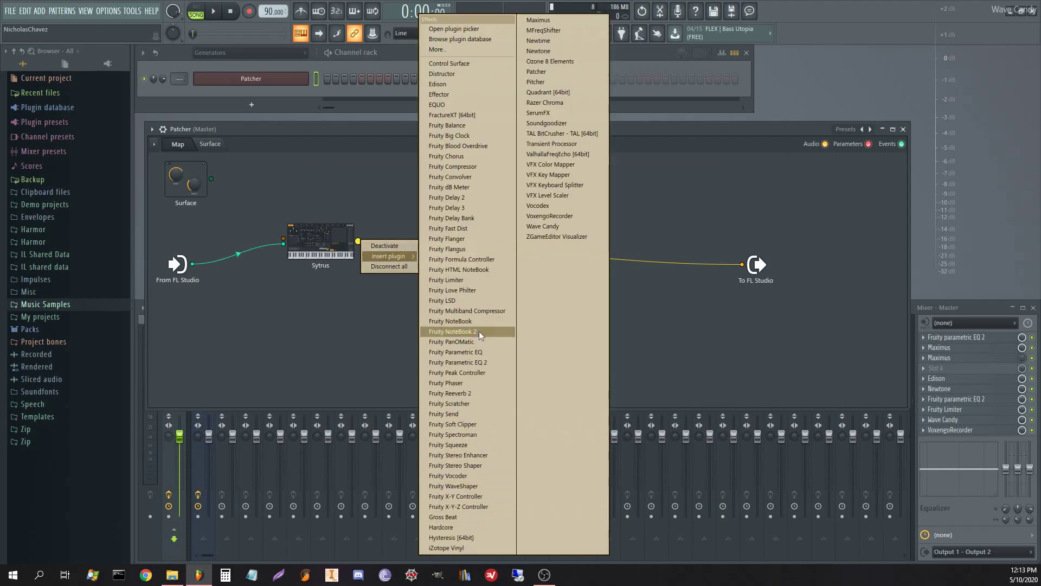
click(479, 363)
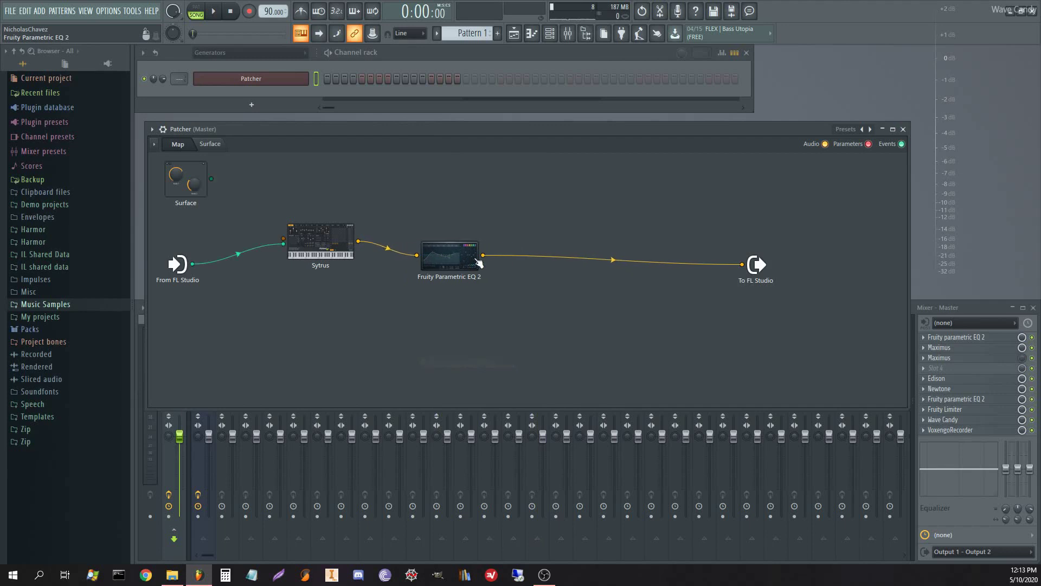
right_click(483, 256)
mouse_move(508, 272)
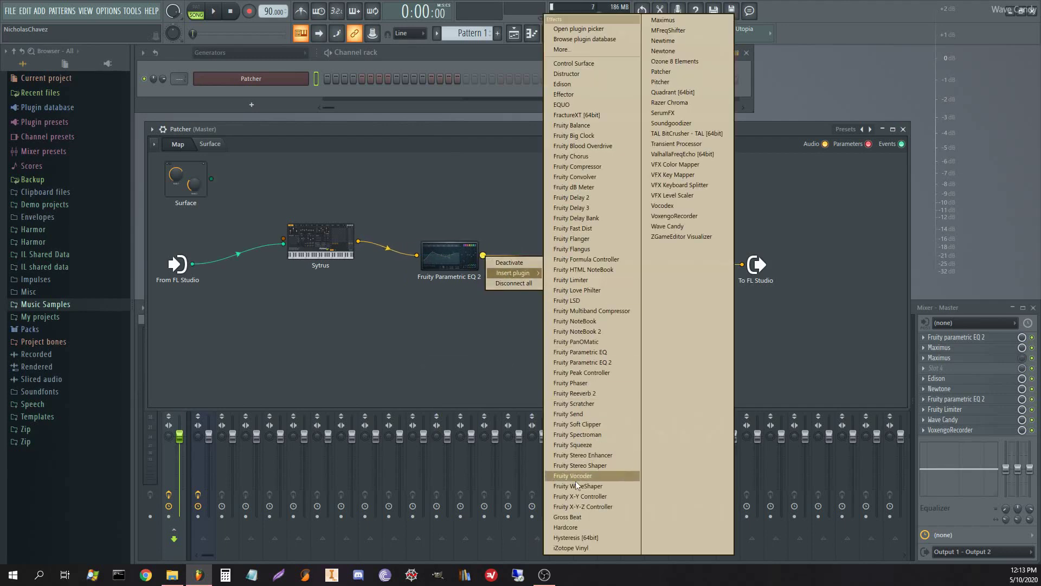
click(663, 20)
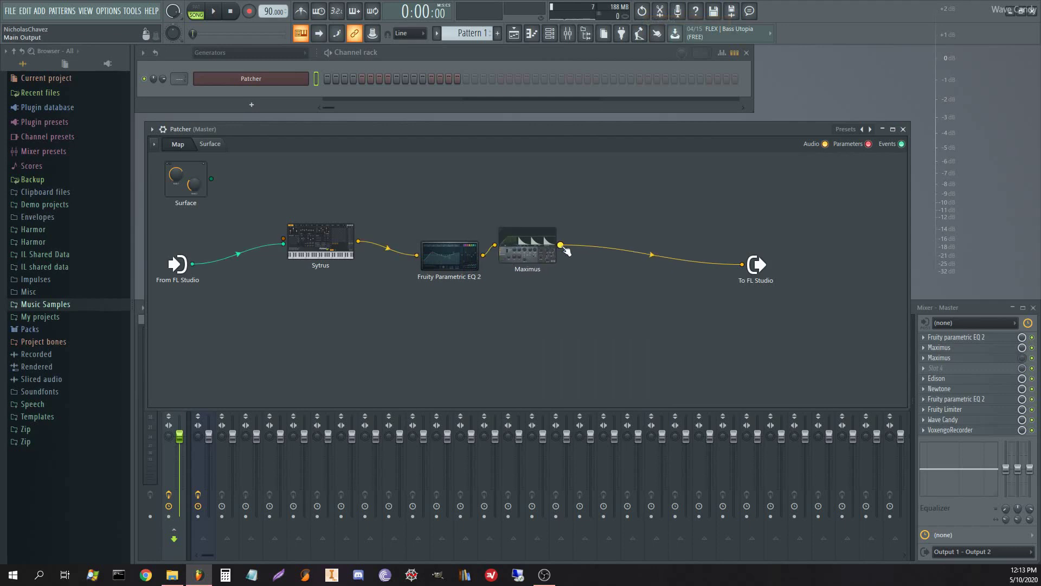
Step: Insert a second Fruity Parametric EQ 2 and a second Maximus at the end of the effect chain
right_click(561, 245)
mouse_move(585, 266)
click(682, 359)
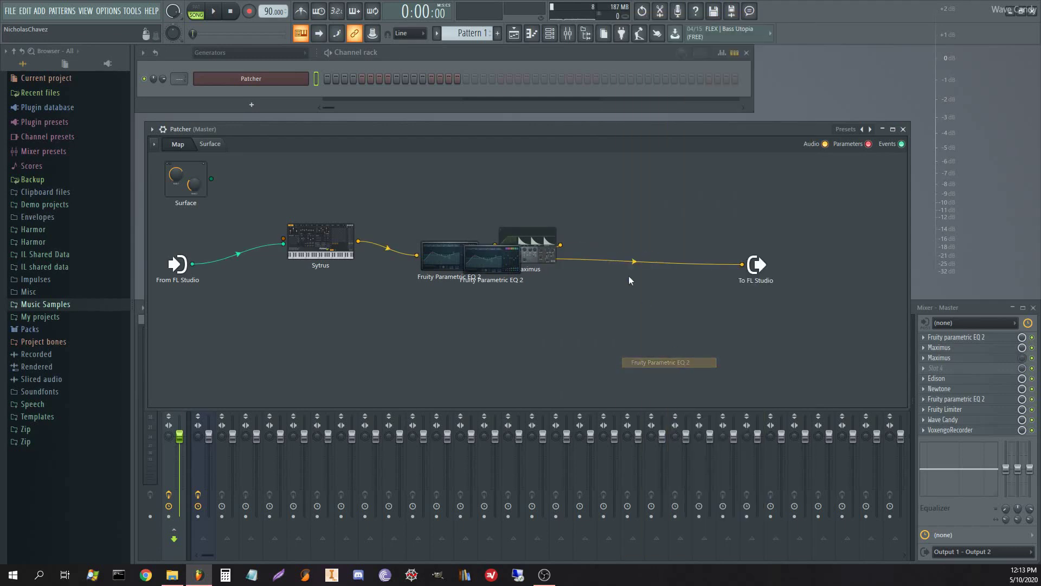
right_click(679, 302)
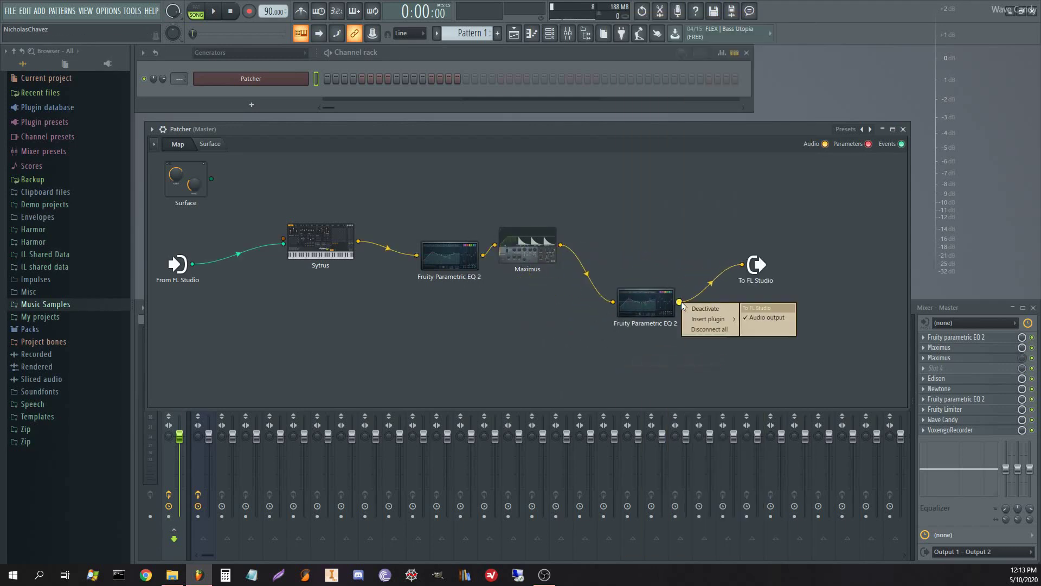
mouse_move(707, 319)
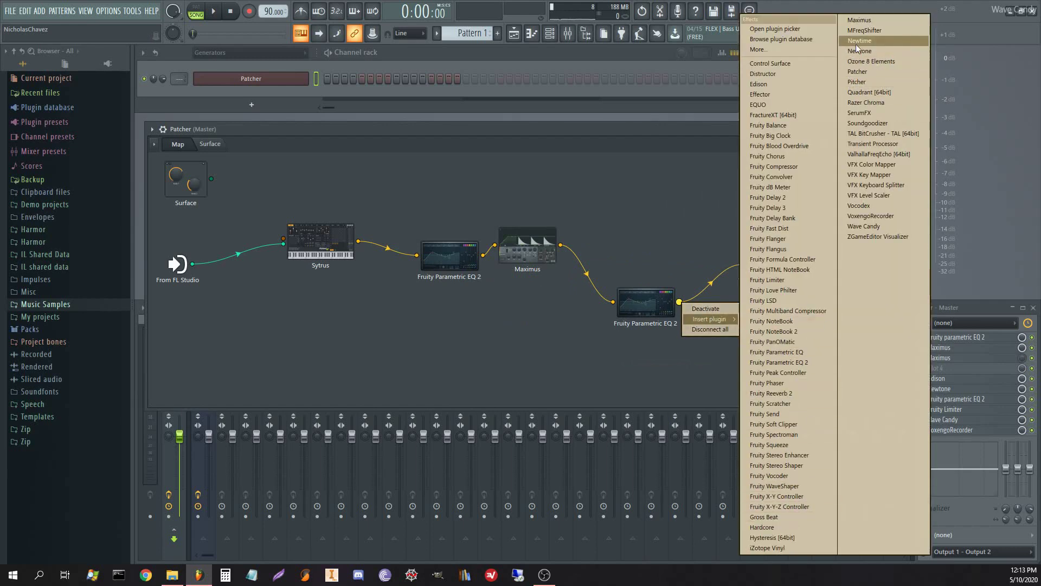
click(860, 22)
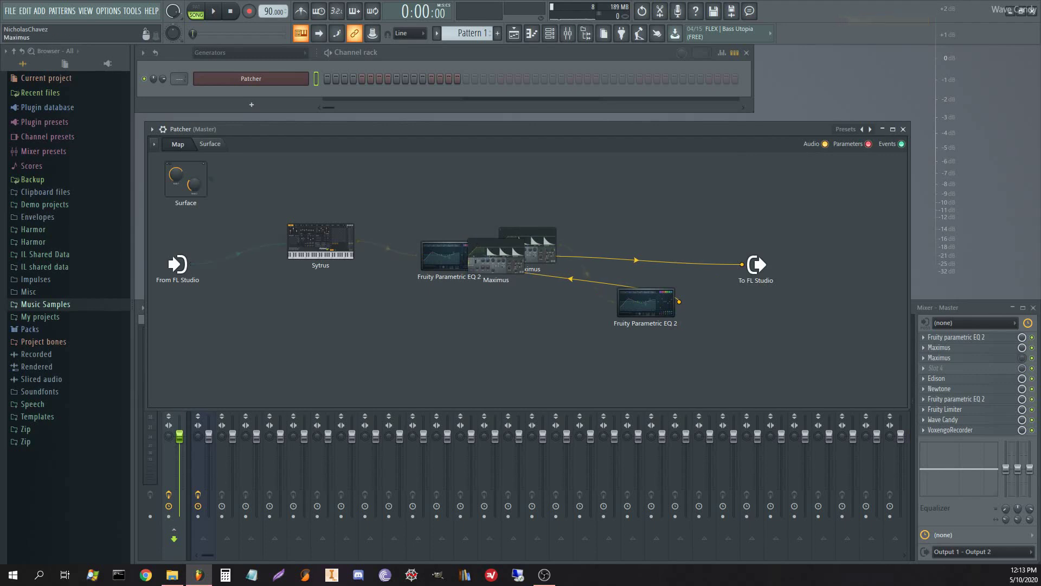
Step: Spread Sytrus, both equalizers and both Maximus modules into an evenly spaced zigzag between the input and output nodes
drag(470, 241, 693, 182)
drag(425, 259, 374, 303)
drag(327, 254, 283, 259)
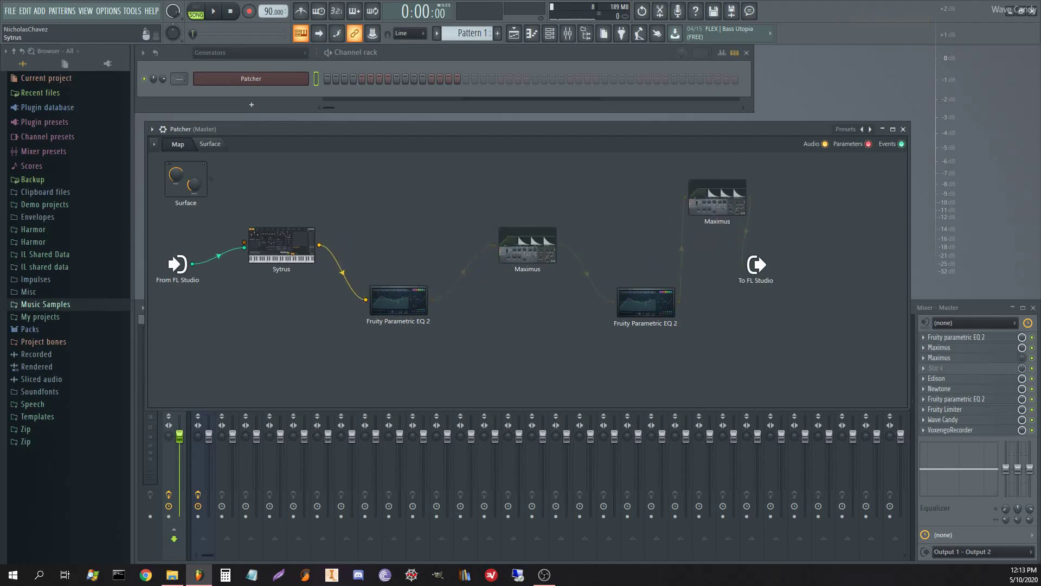
drag(365, 302, 336, 302)
drag(534, 242, 481, 230)
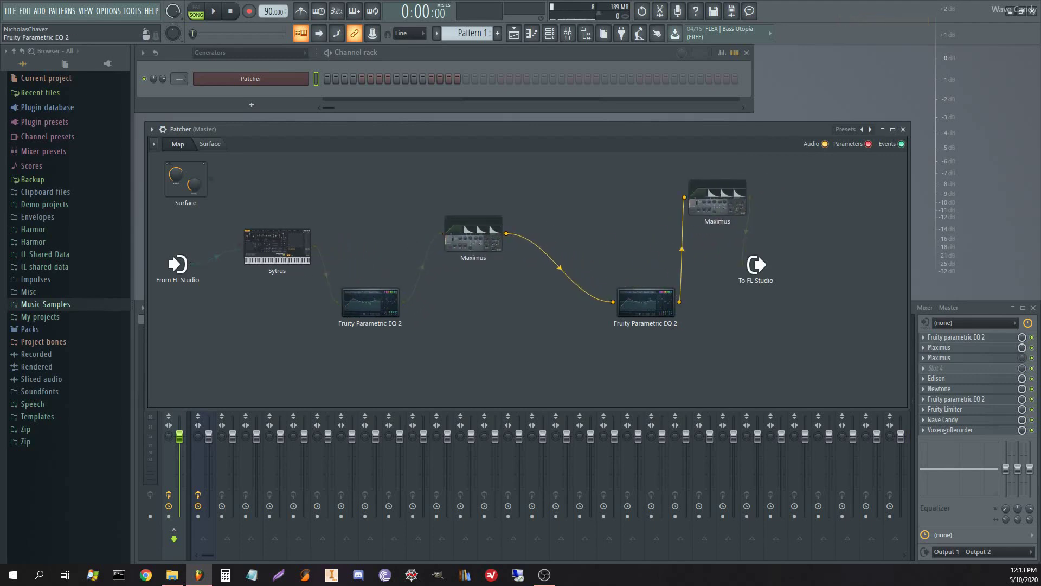
drag(655, 300, 615, 299)
drag(722, 208, 657, 216)
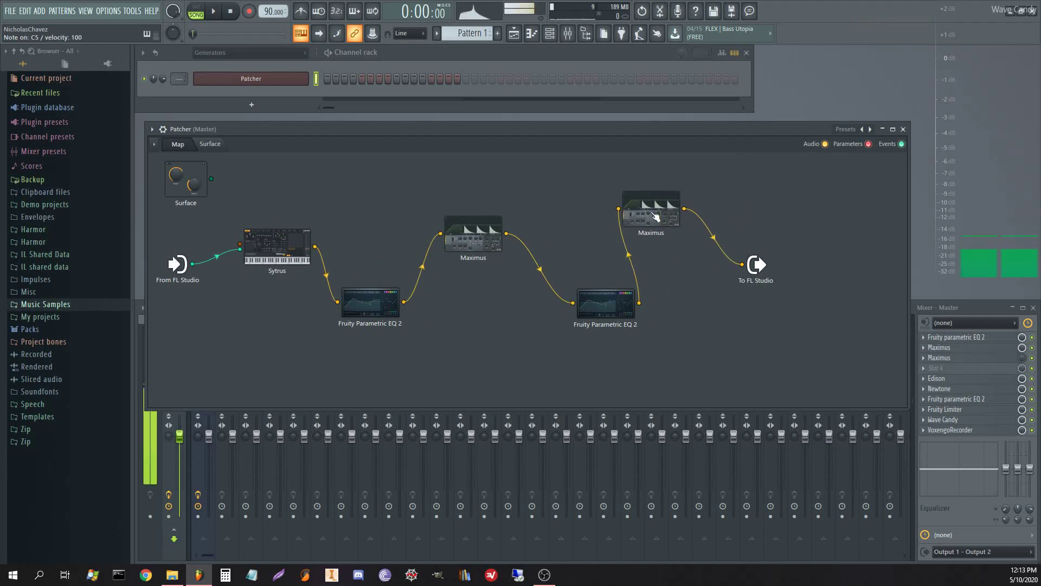
Step: In Sytrus, set operator 1's frequency ratio to 0.2500, raise the FM amount at matrix row 1, column 2, and audition the sound
double_click(287, 255)
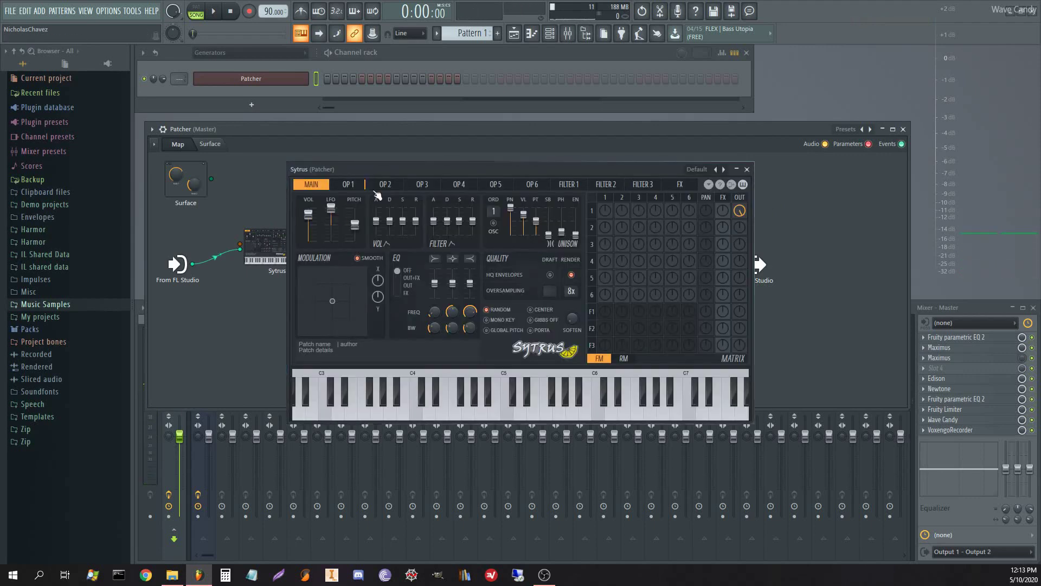
click(348, 187)
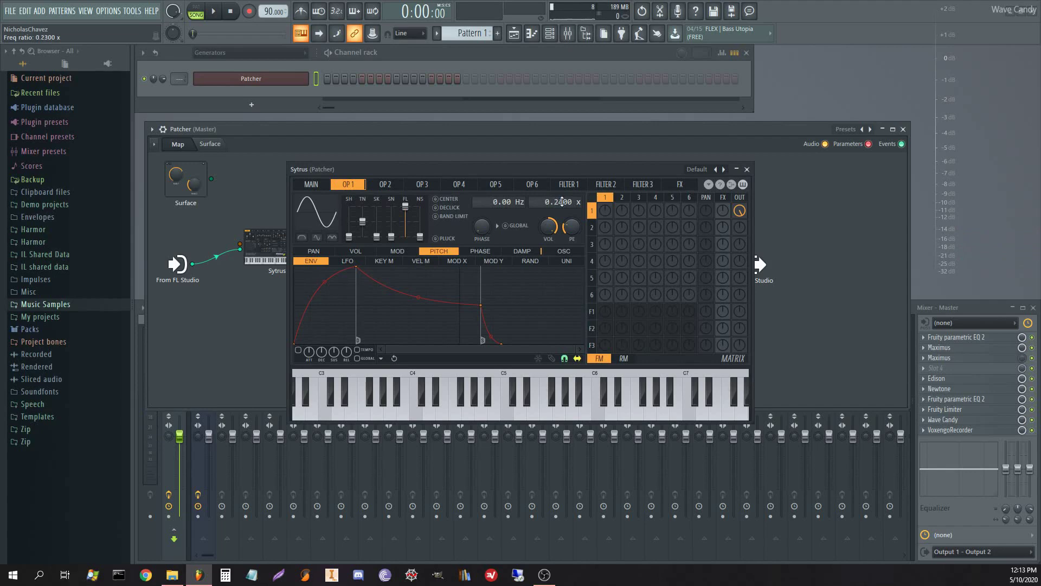
key(c)
key(c)
drag(625, 218, 625, 212)
key(c)
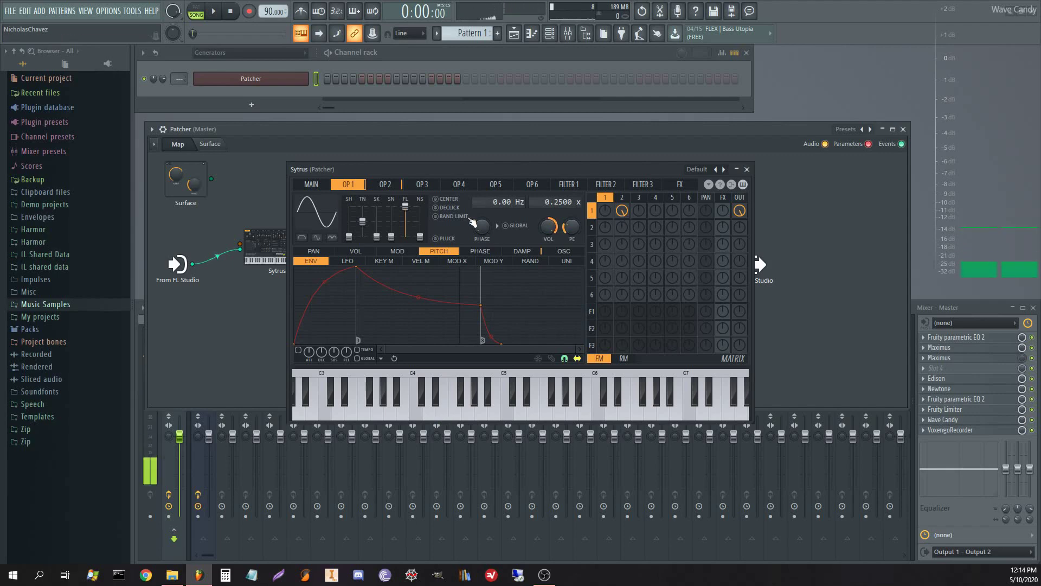
Step: Shape operator 1's modulation response to Mod X as a straight ramp rising from zero to maximum
click(398, 252)
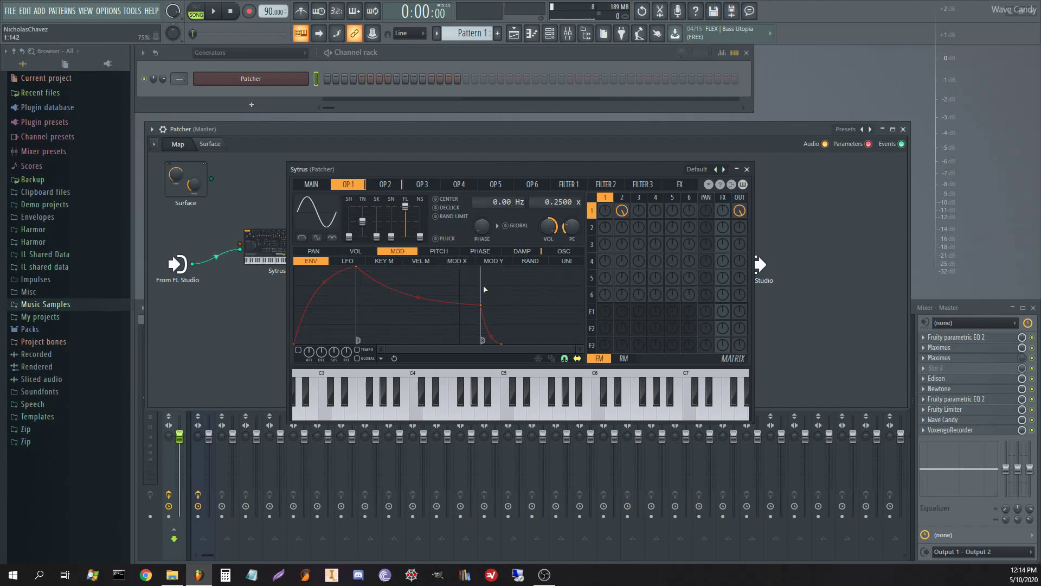
click(455, 261)
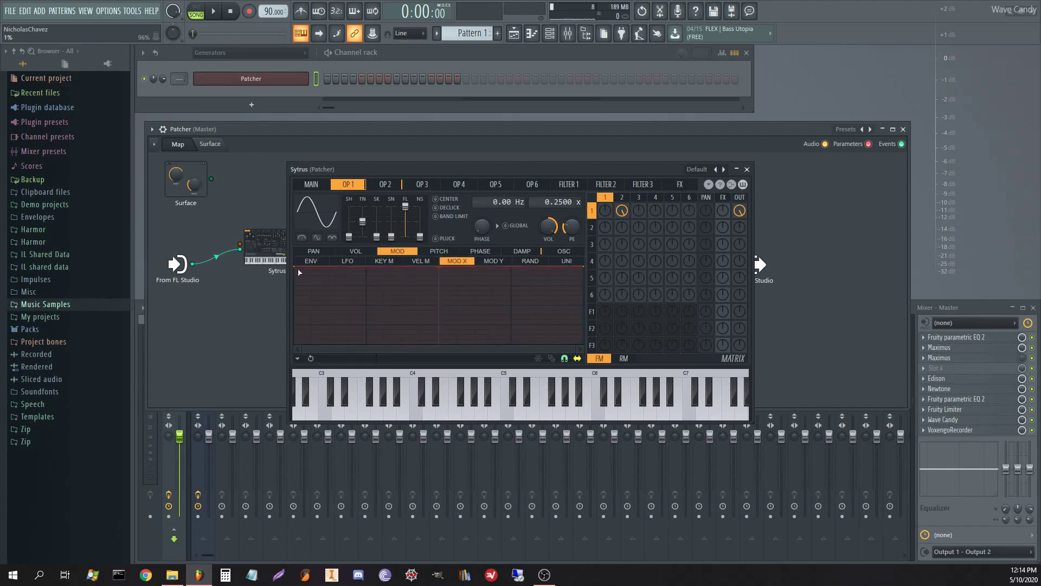
drag(297, 268, 286, 368)
Step: Activate Sytrus's modulation X knob as a Patcher parameter and turn the knob down
click(311, 185)
right_click(381, 287)
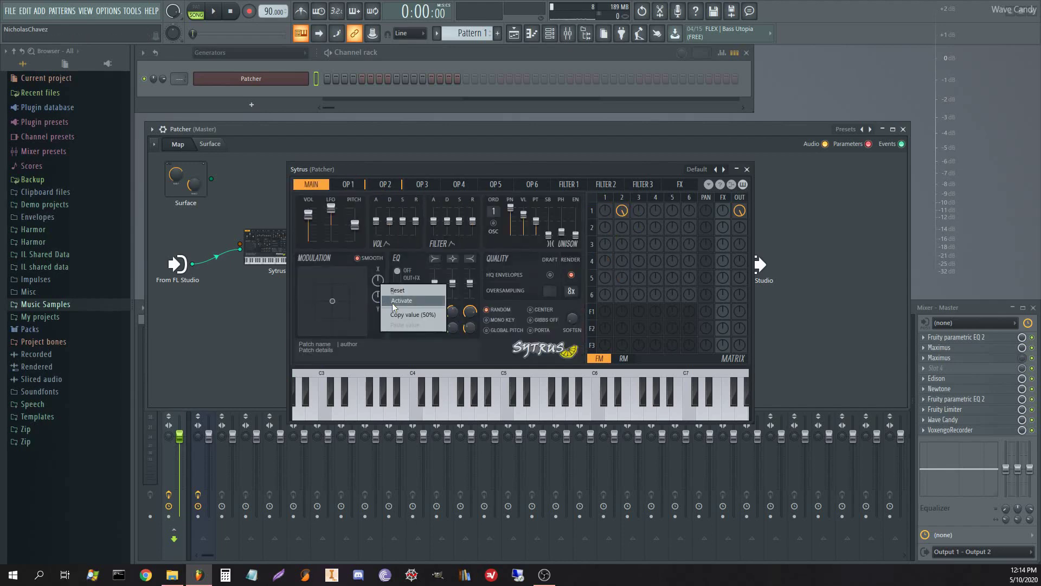
click(392, 303)
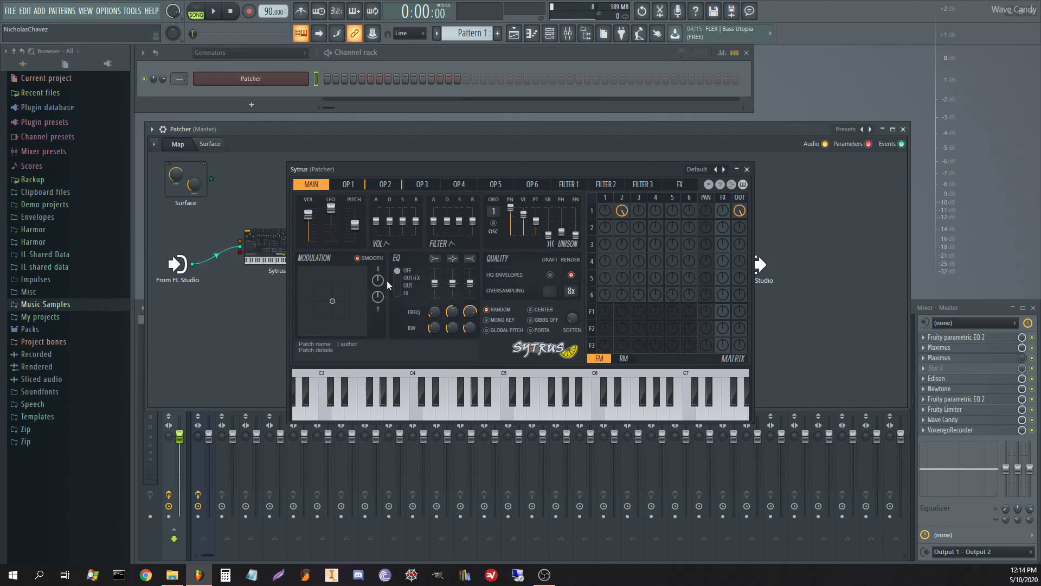
mouse_move(379, 283)
mouse_down()
mouse_move(379, 269)
mouse_move(379, 303)
mouse_up()
Step: Compare operators 1 and 2, then lower operator 2's frequency ratio to about 0.25
click(378, 187)
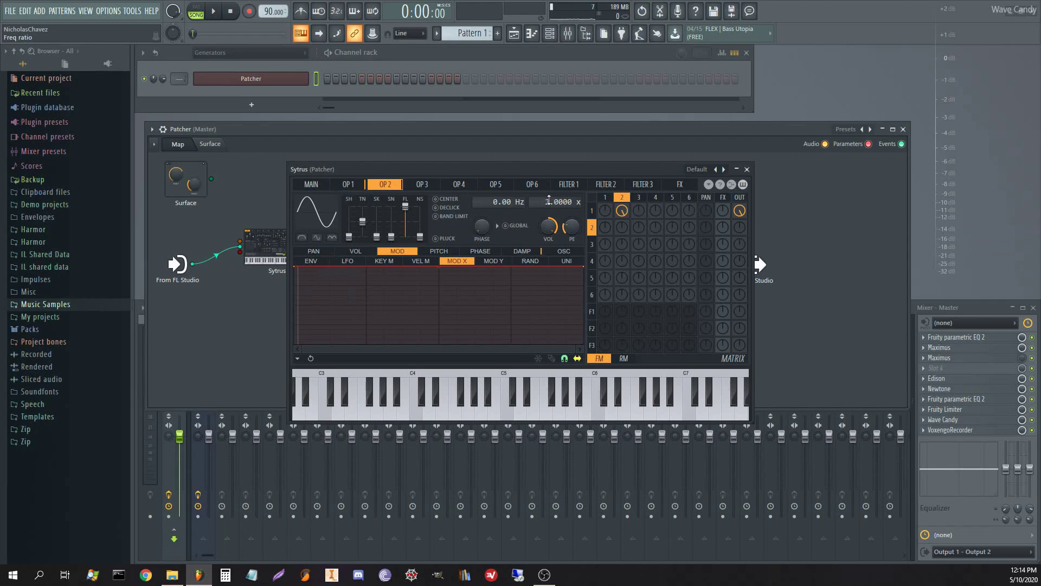
click(350, 184)
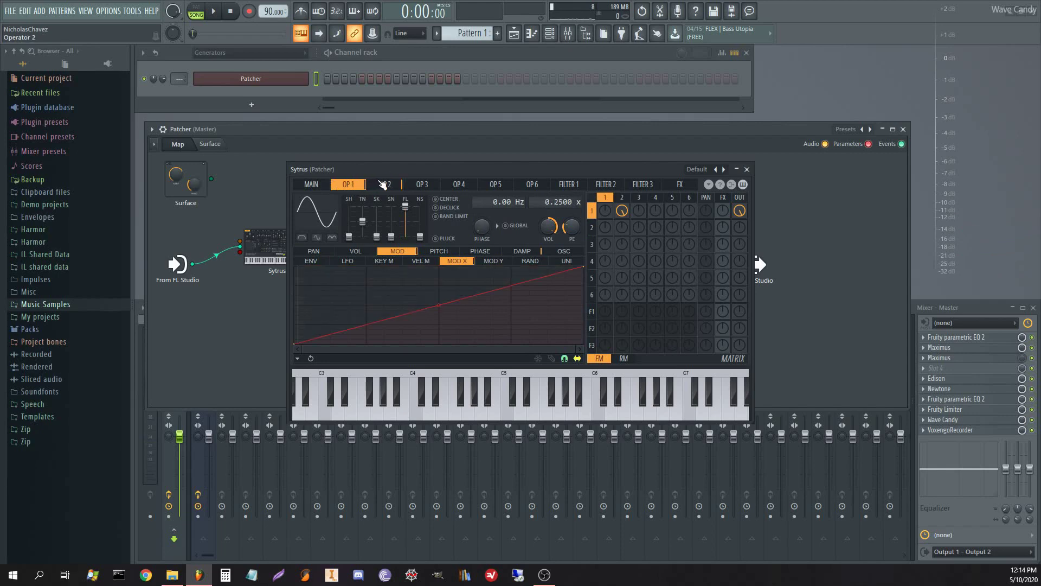
click(383, 186)
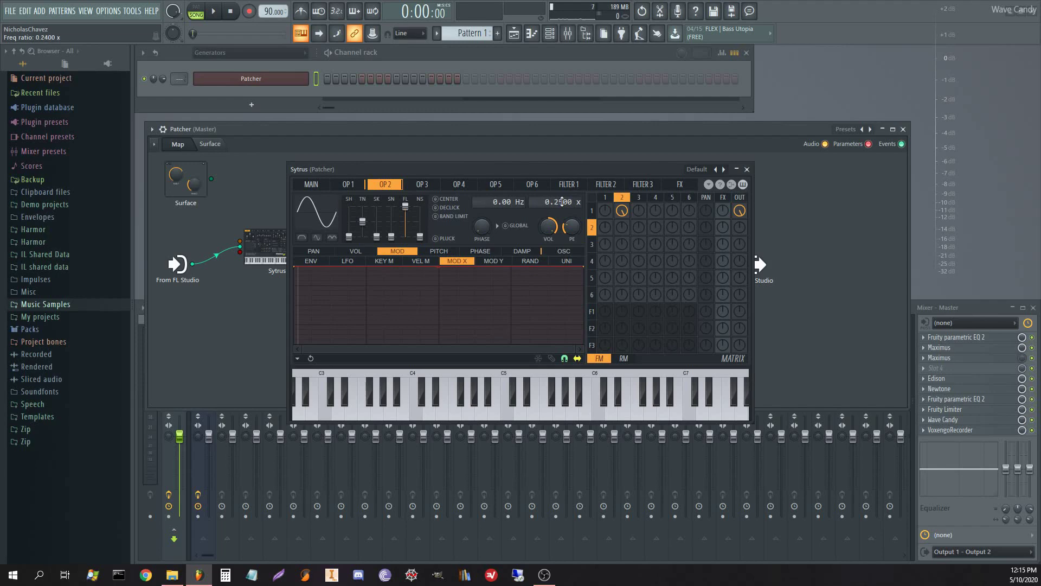
Step: Return operator 2's frequency ratio to 0.5000 and audition the sound at different modulation X settings, ending with the knob turned down
click(312, 185)
mouse_move(378, 280)
mouse_down()
mouse_move(378, 257)
mouse_move(367, 277)
mouse_up()
click(385, 184)
key(x)
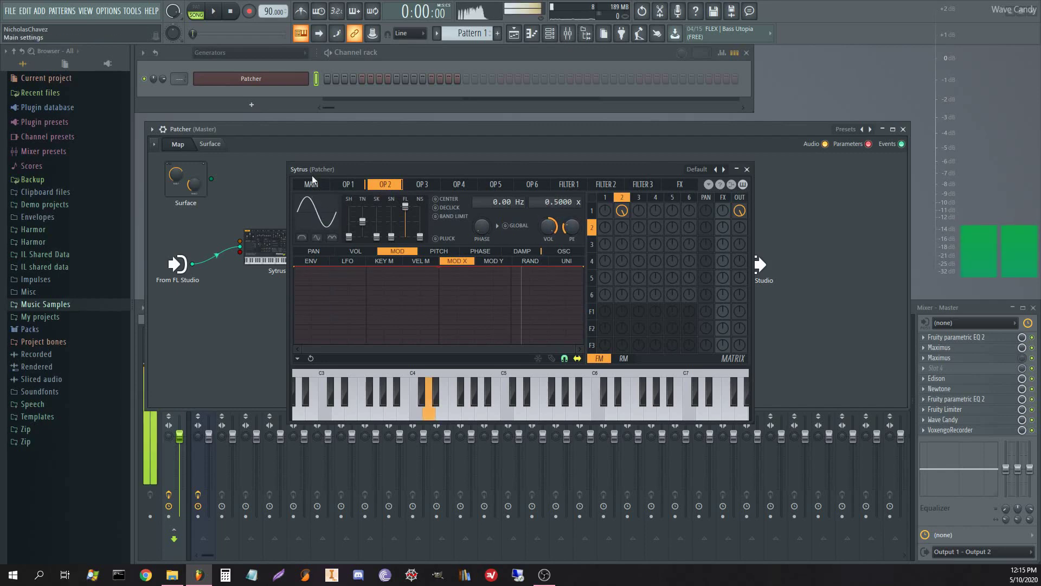
click(311, 182)
key(x)
drag(379, 280, 378, 303)
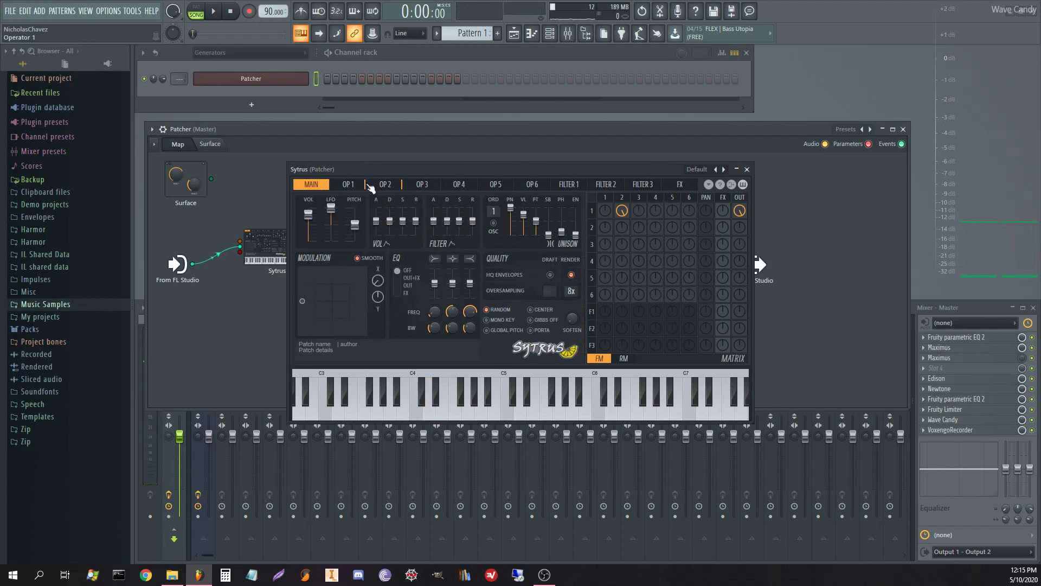
Step: Compare operators 1 and 2, examine operator 1's oscillator waveform and harmonics, and close Sytrus
click(350, 184)
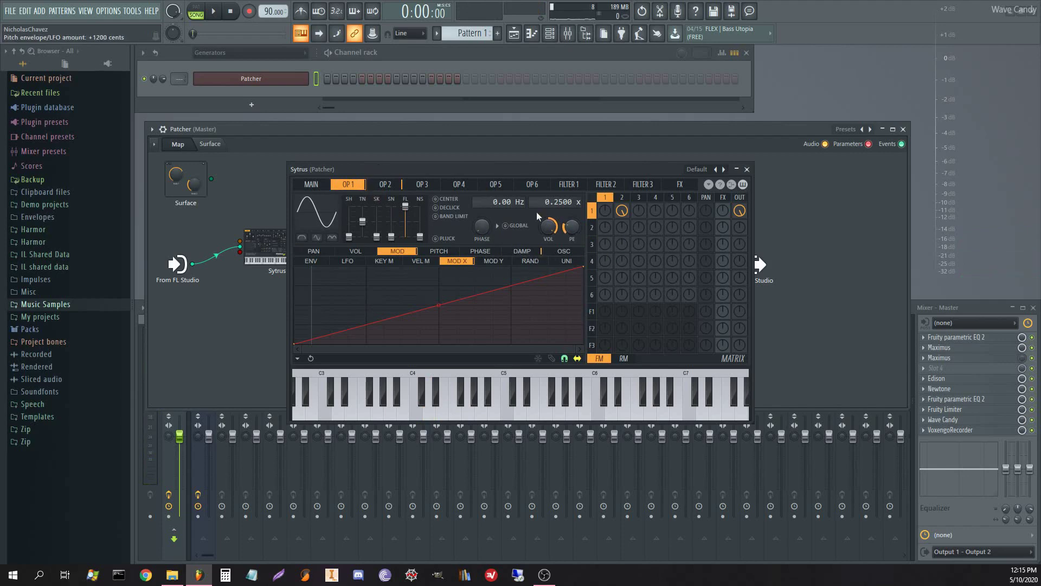
click(398, 186)
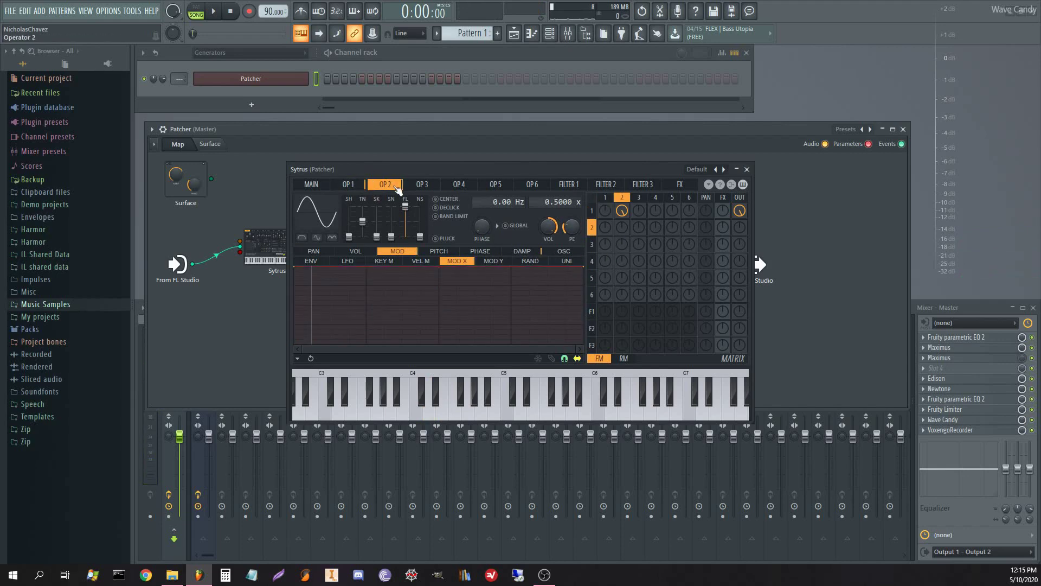
click(345, 185)
click(565, 252)
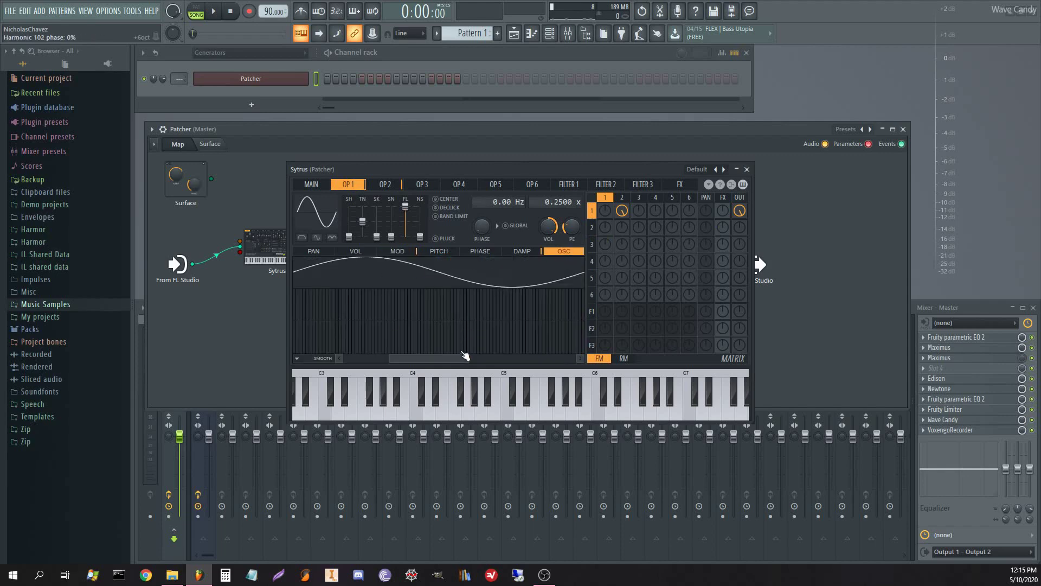
click(747, 169)
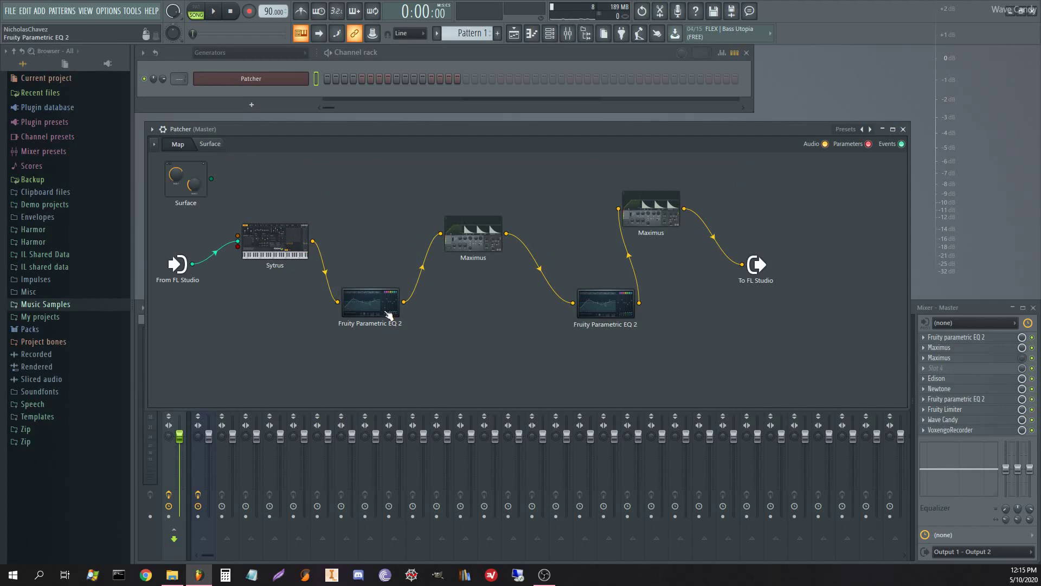
Step: Load the Single BP preset in the first Fruity Parametric EQ 2 and activate band 1's frequency as a Patcher parameter
double_click(371, 304)
click(628, 207)
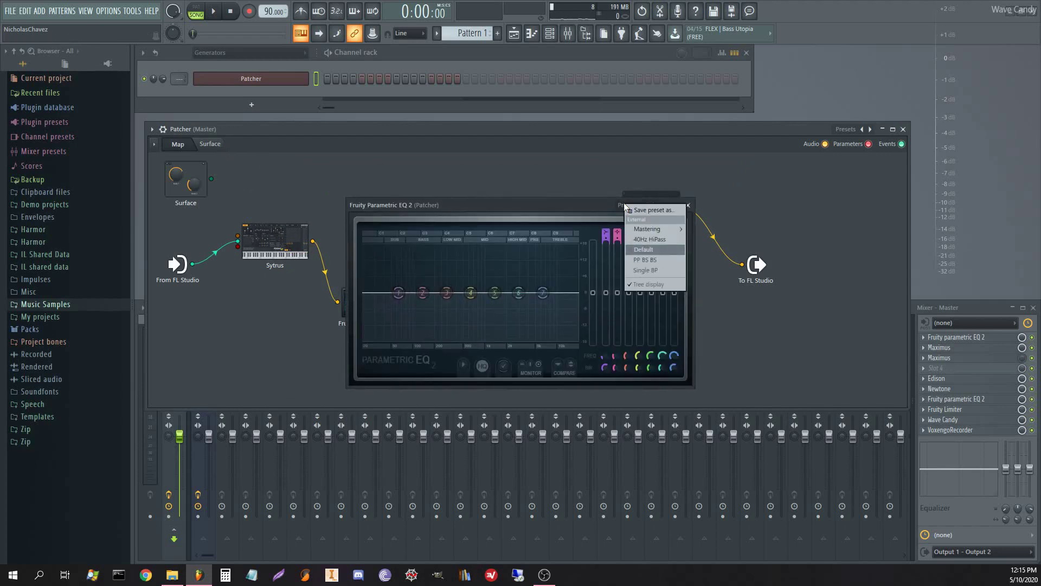
click(660, 270)
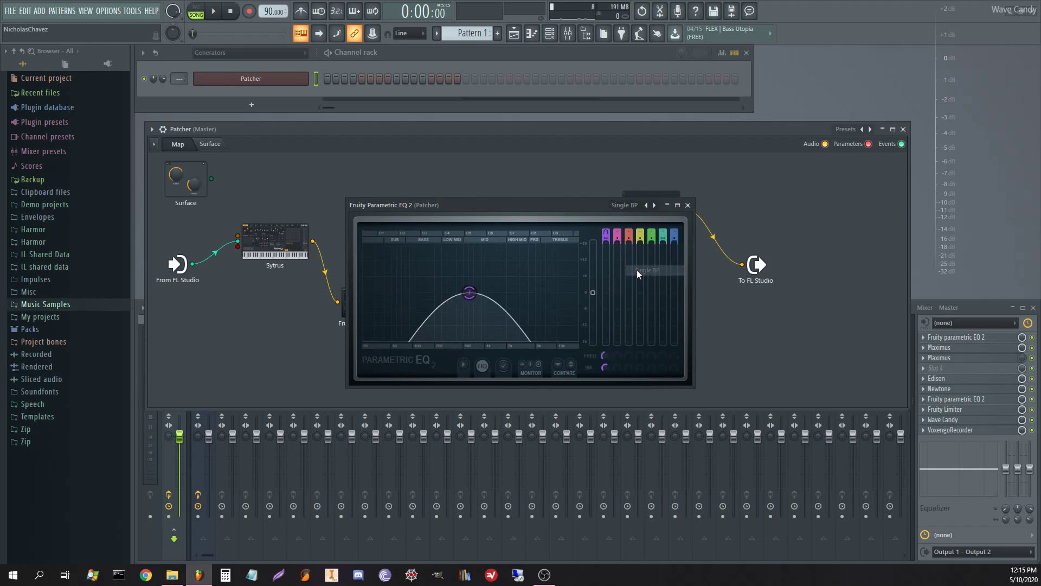
right_click(604, 356)
click(617, 372)
drag(432, 206, 464, 198)
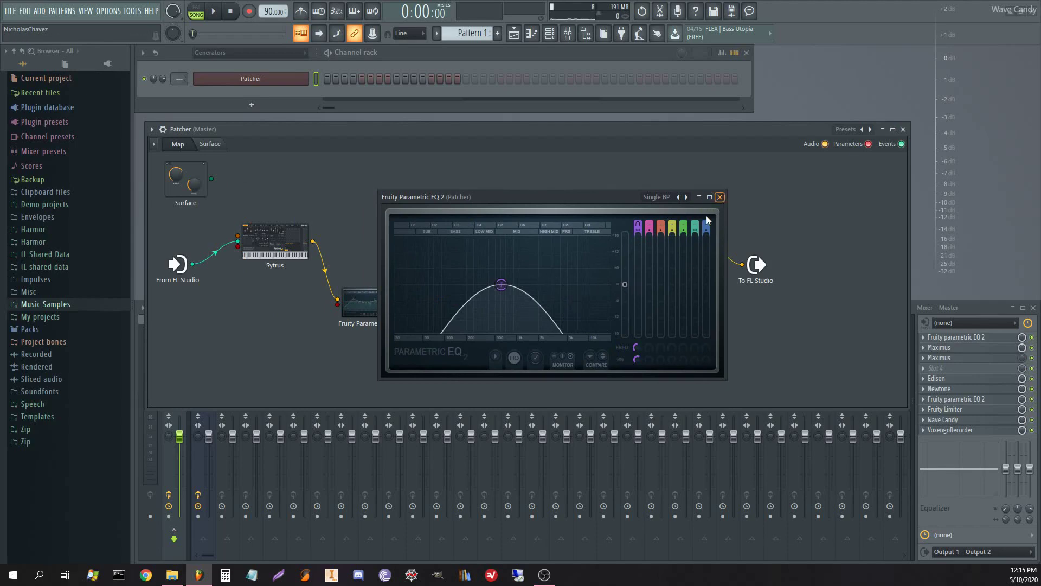
drag(501, 285, 509, 284)
click(720, 197)
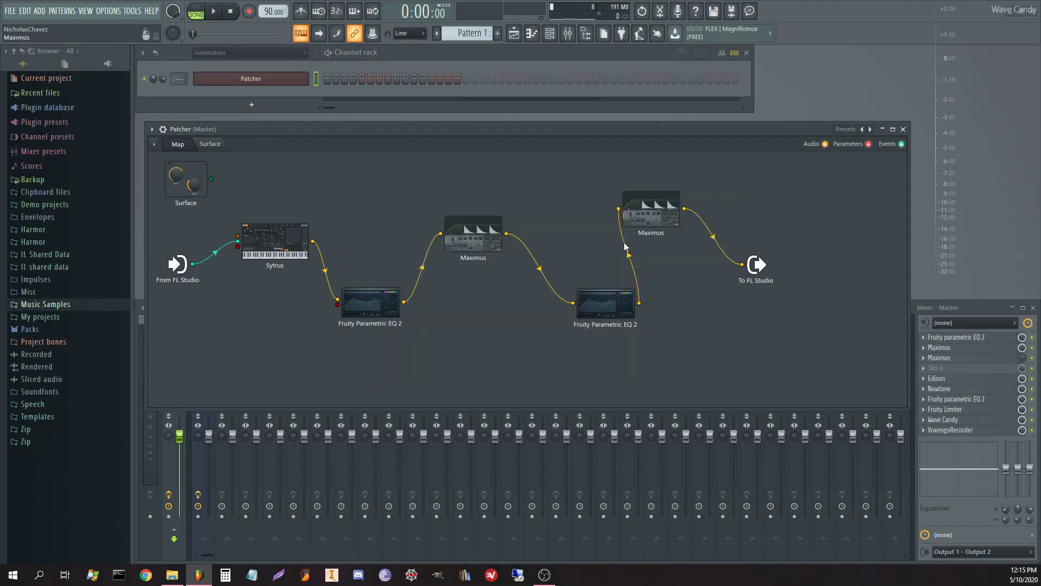
Step: Load the PP BS BS preset in the second Fruity Parametric EQ 2 and adjust band 2 to about 257 Hz
click(592, 296)
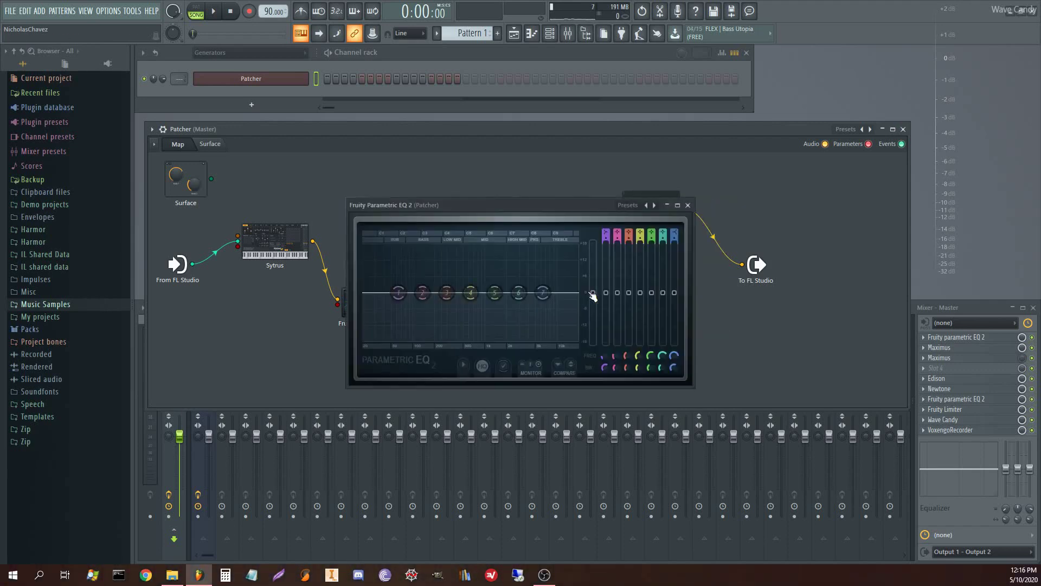
click(629, 205)
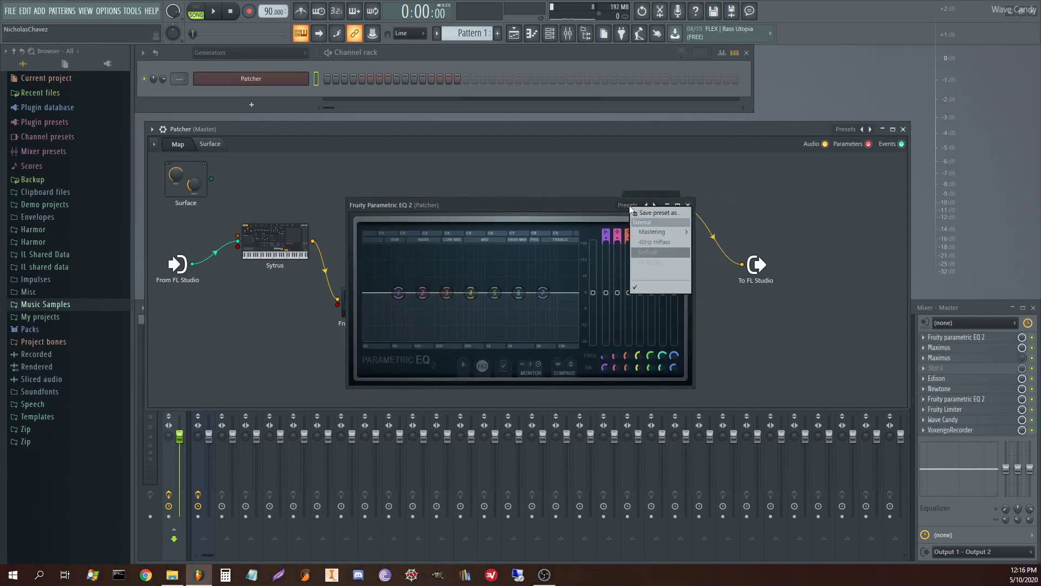
click(646, 272)
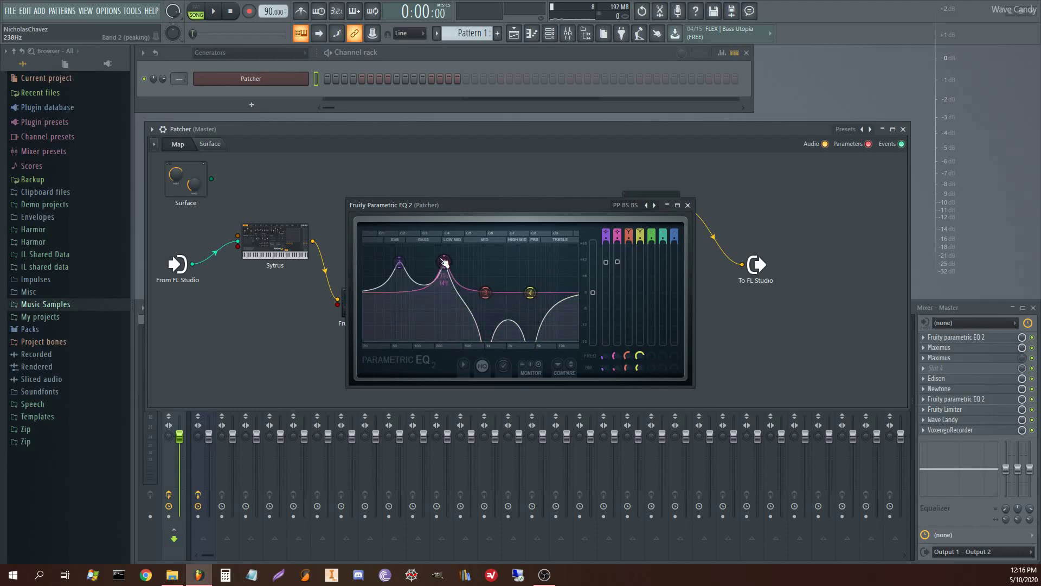
mouse_move(444, 262)
mouse_down()
mouse_move(445, 338)
mouse_move(442, 263)
mouse_up()
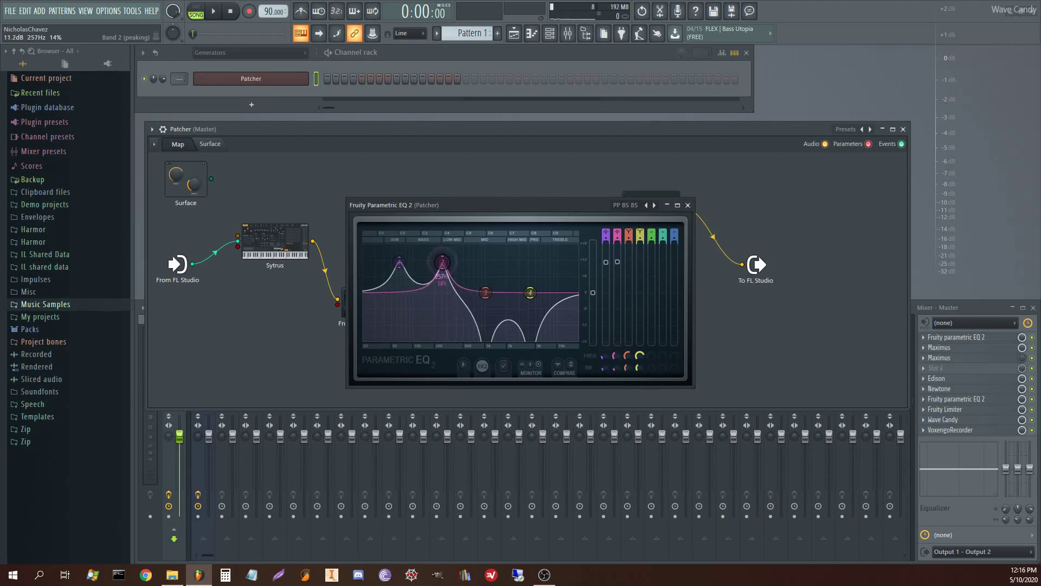
Step: Activate the frequencies of bands 1 to 4 in the second equalizer as Patcher parameters, and move the To FL Studio node farther from Maximus
right_click(615, 357)
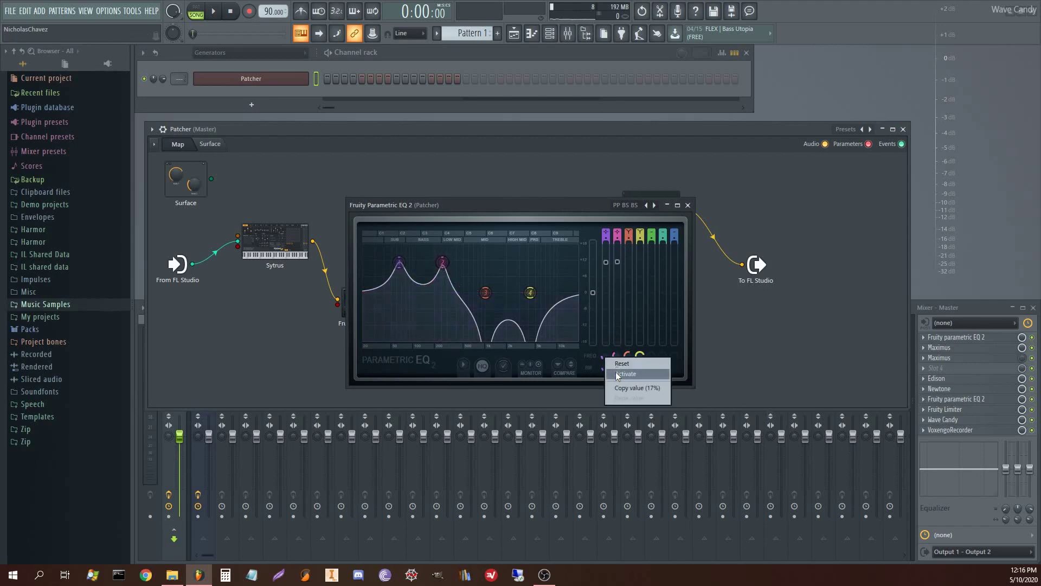
right_click(615, 356)
click(631, 369)
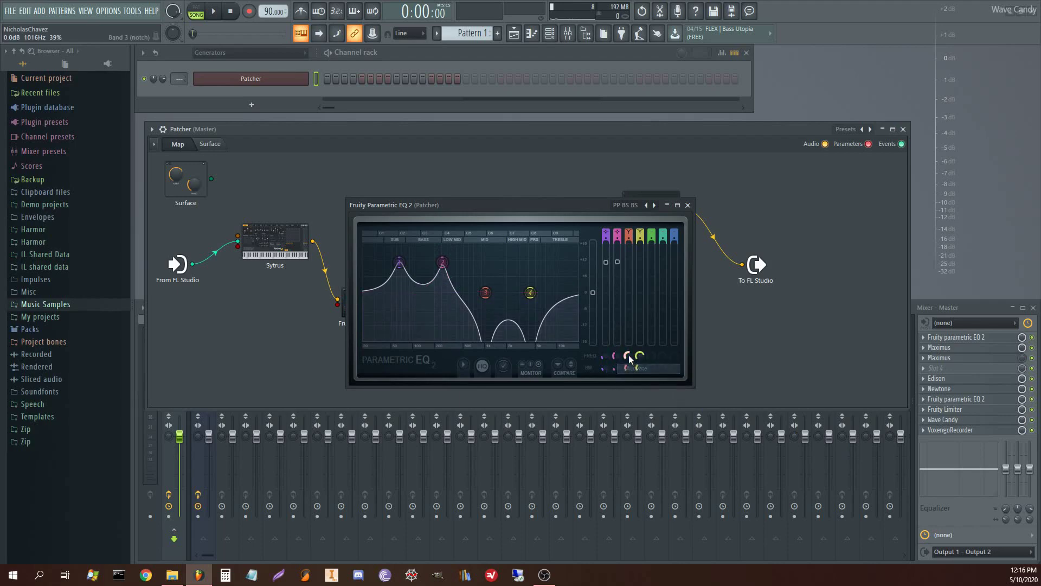
right_click(631, 356)
click(642, 373)
right_click(640, 356)
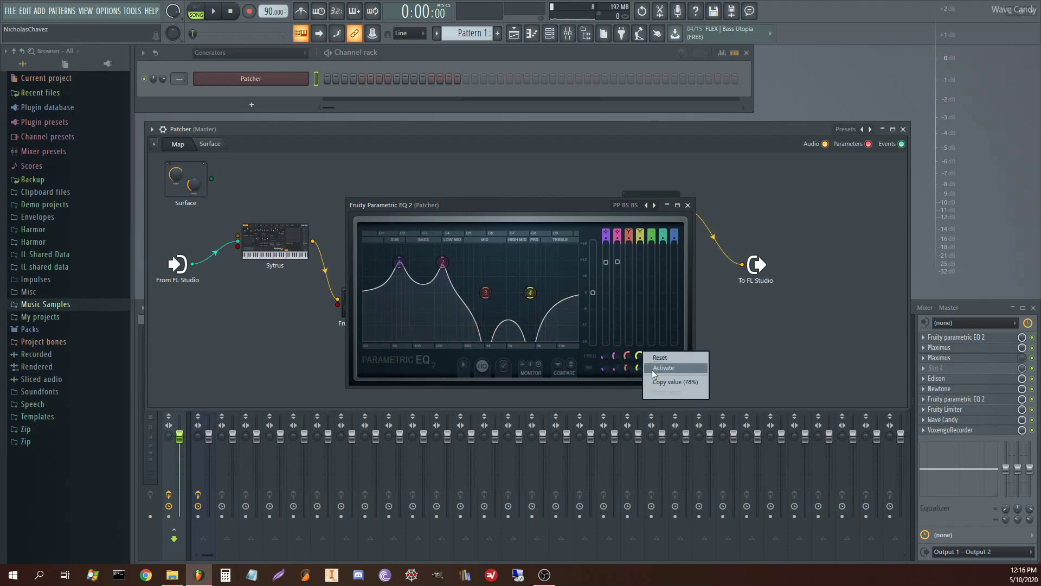
click(652, 370)
click(687, 206)
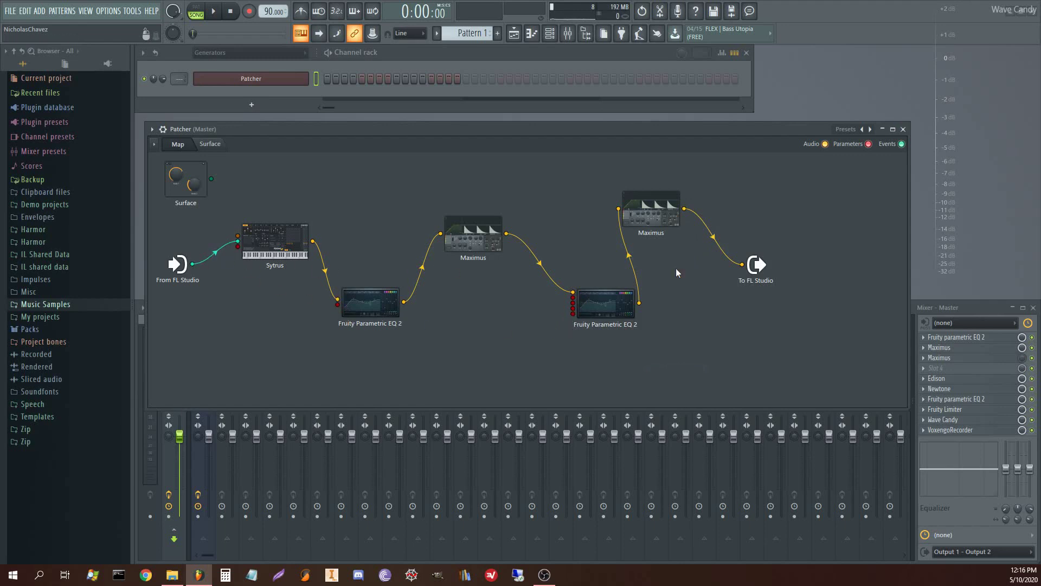
drag(768, 262, 792, 263)
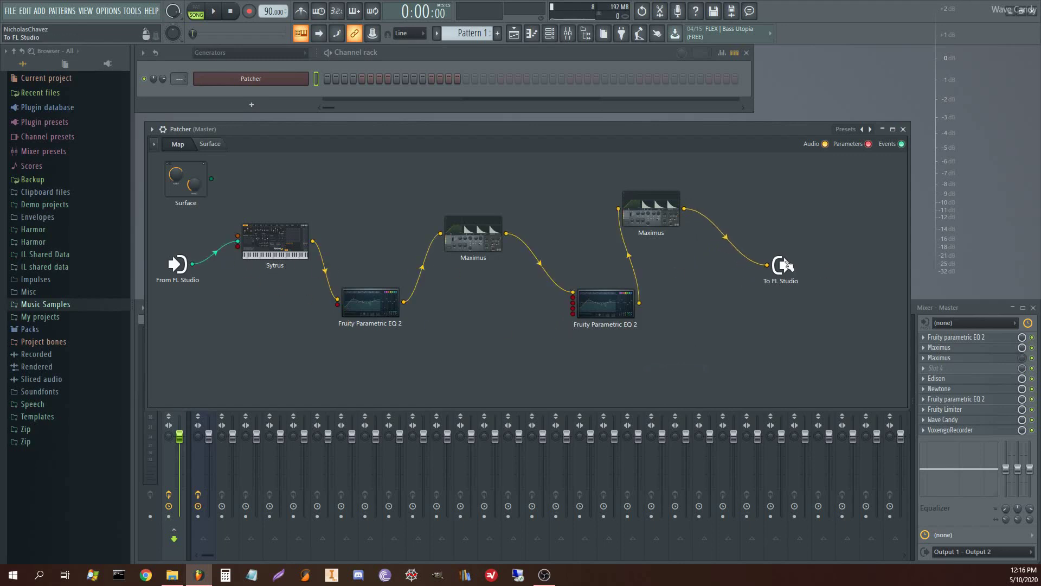
Step: Add a Default knob to Patcher's control surface and place it near the upper middle
click(212, 145)
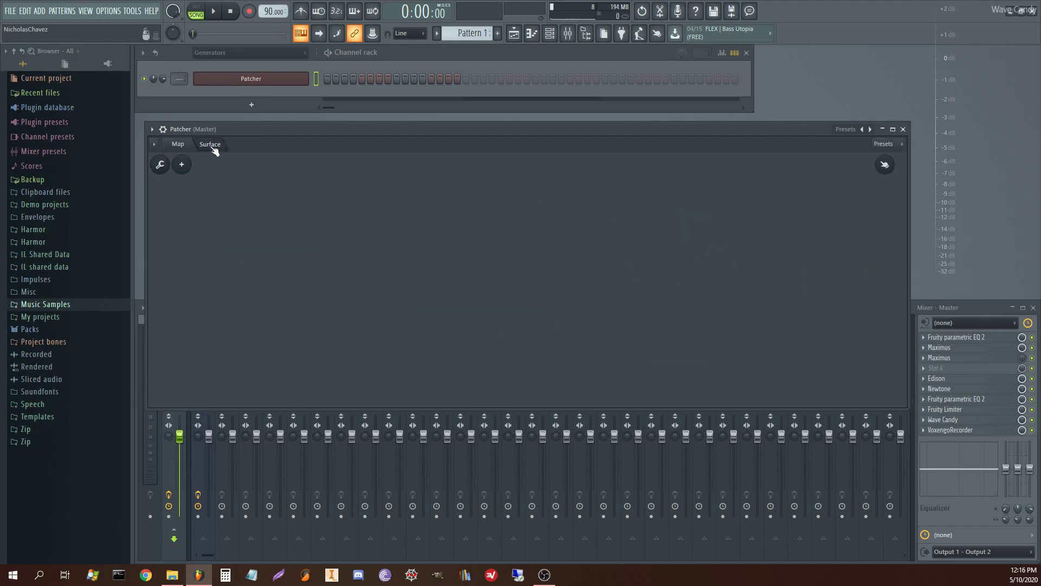
click(190, 166)
mouse_move(207, 273)
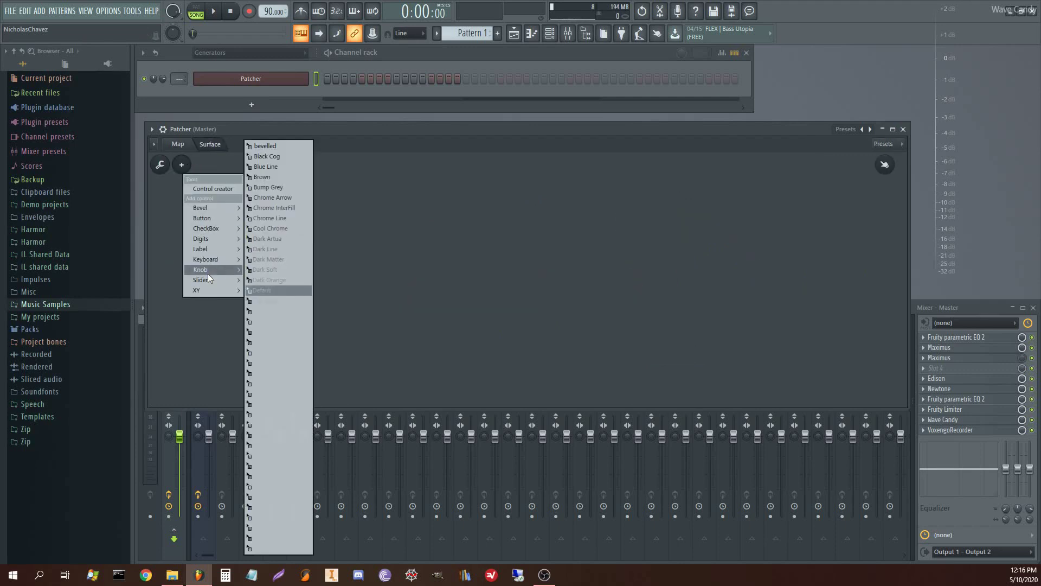
click(286, 291)
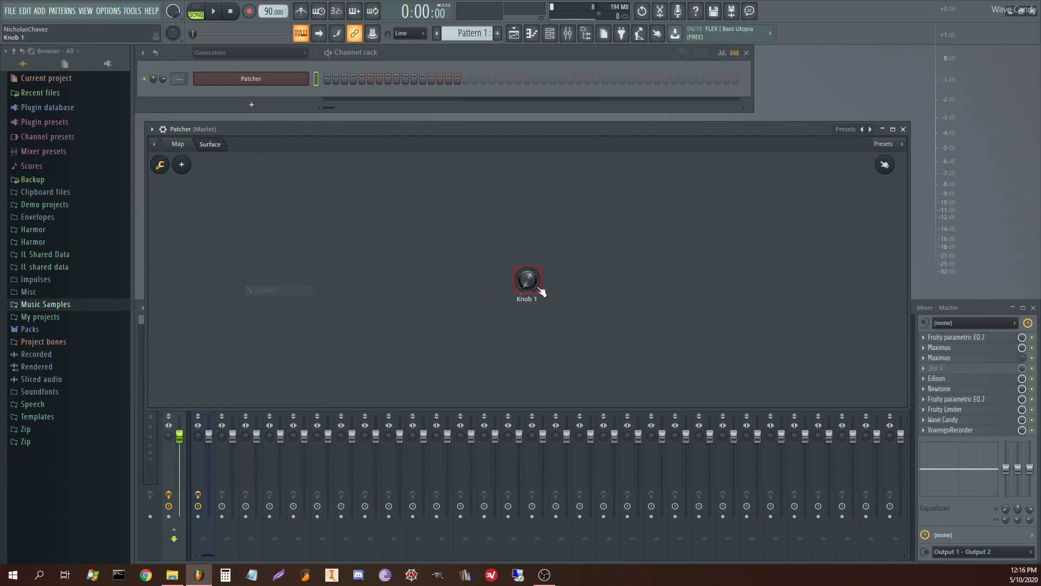
mouse_move(512, 281)
mouse_down()
mouse_move(472, 238)
mouse_move(486, 238)
mouse_move(451, 179)
mouse_move(457, 185)
mouse_up()
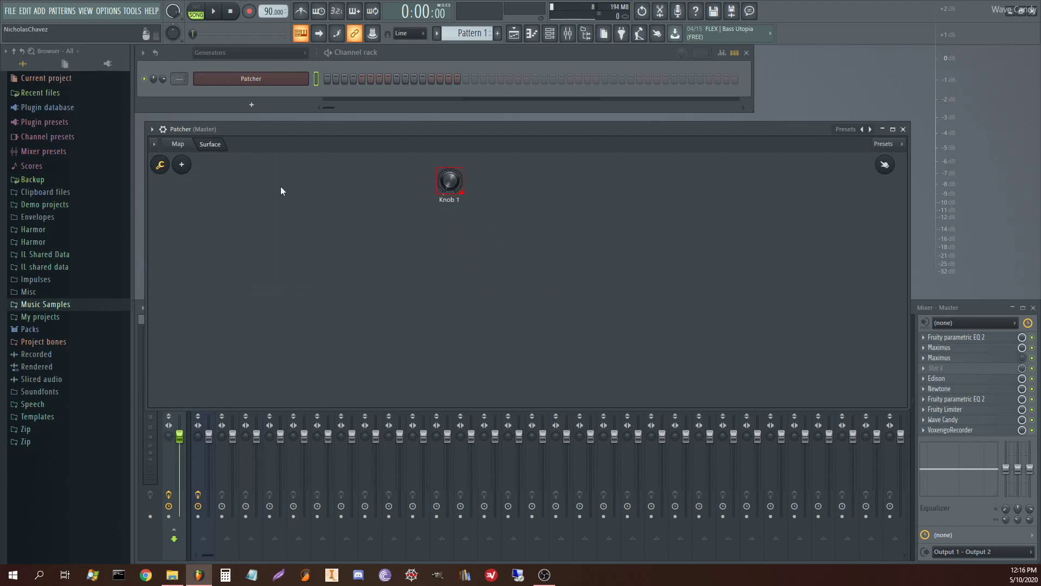
Step: Add two more Default knobs to the surface and stack them in a column below the first knob
click(185, 166)
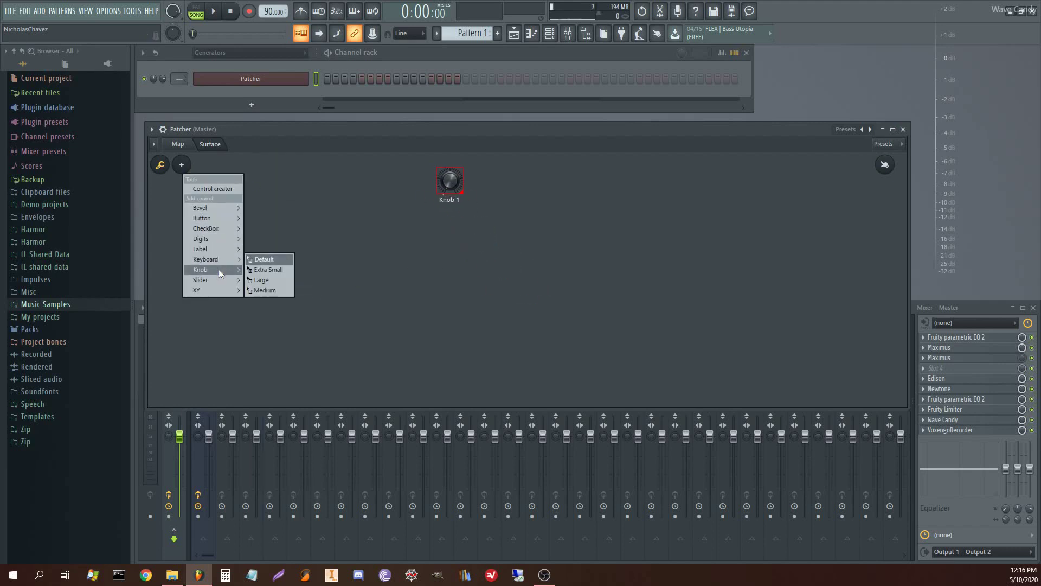
mouse_move(222, 270)
click(269, 287)
drag(529, 283, 454, 231)
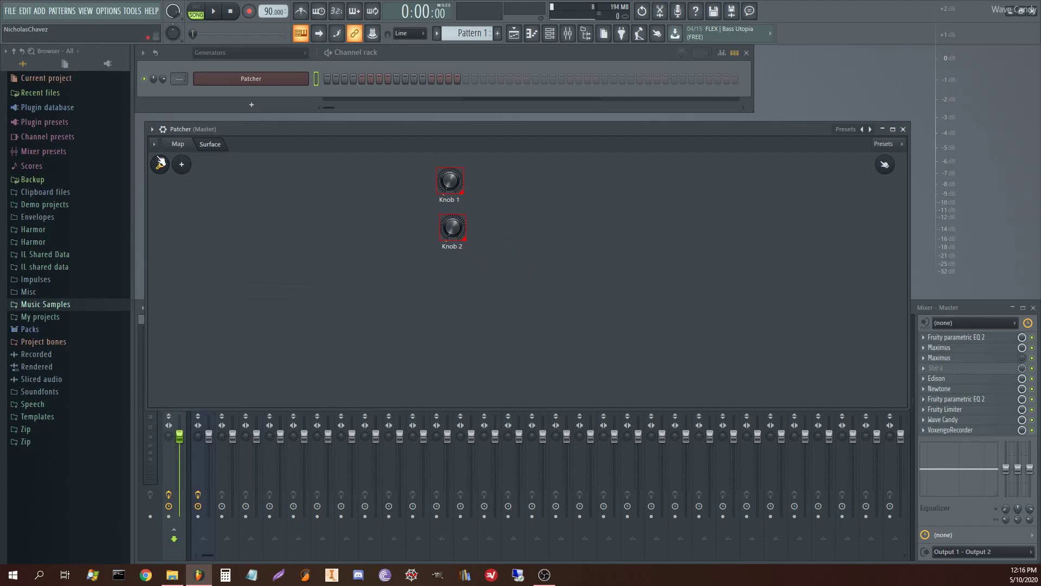
click(192, 168)
mouse_move(219, 268)
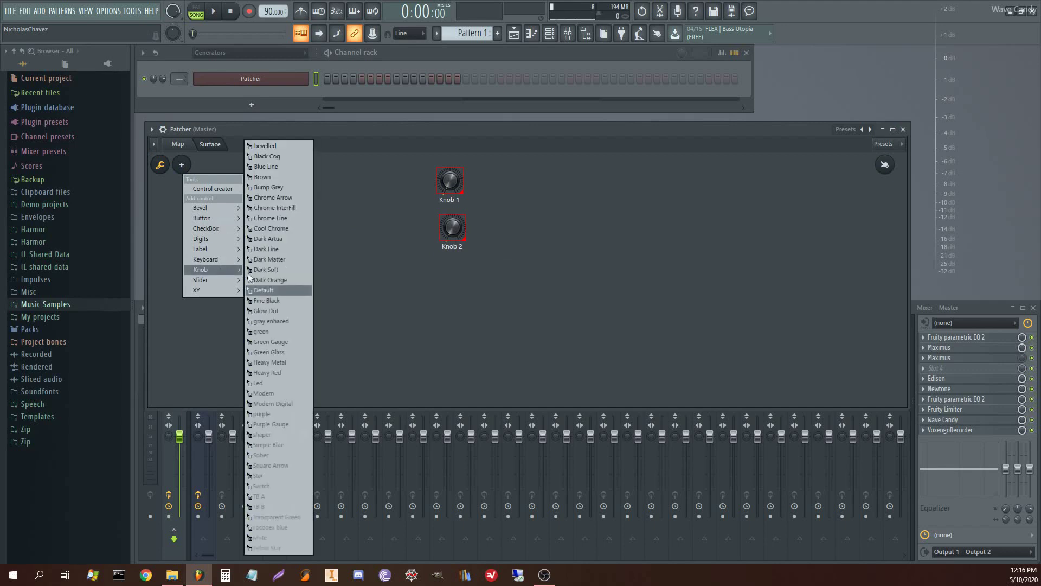
click(268, 290)
drag(527, 281, 454, 276)
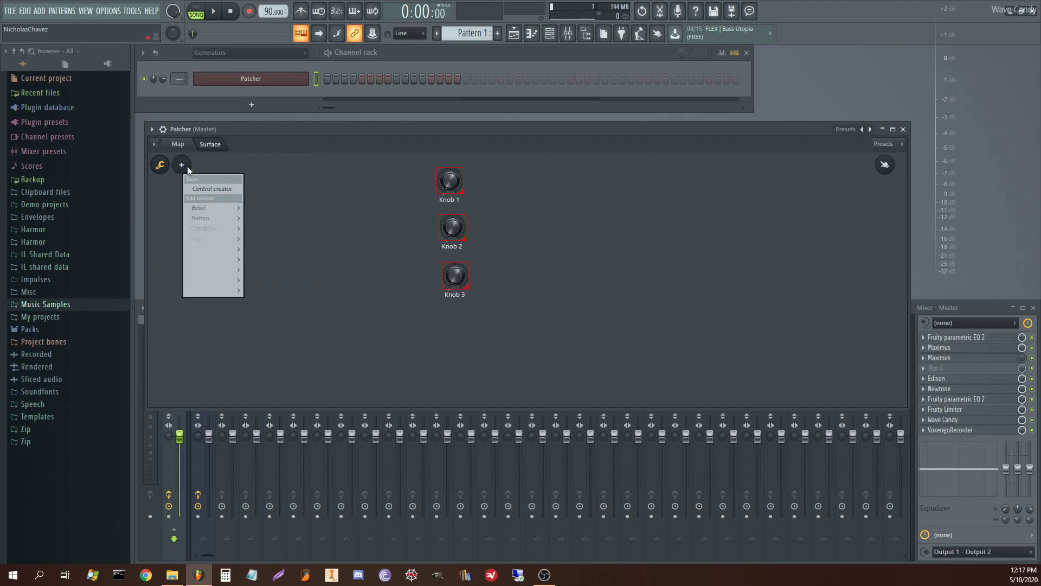
Step: Extend the knob column with a fourth and a fifth Default knob beneath the third
click(182, 166)
mouse_move(221, 258)
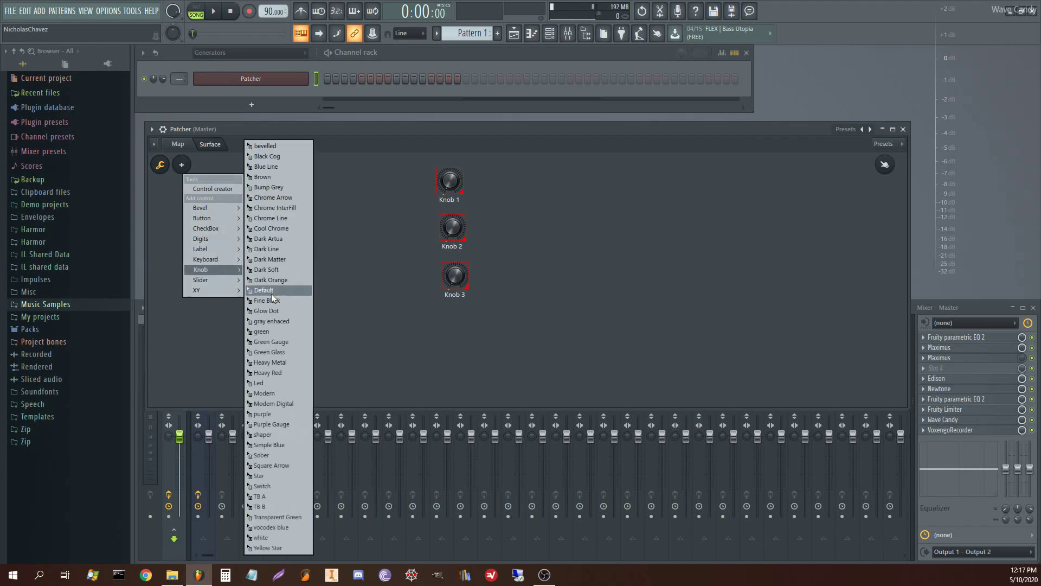
click(266, 291)
drag(526, 280, 458, 316)
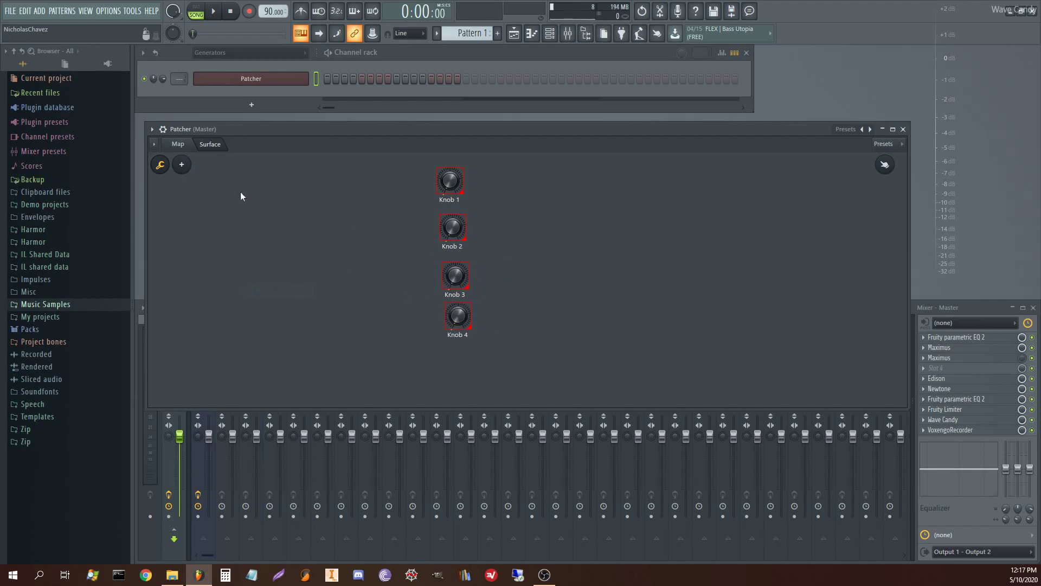
click(181, 164)
mouse_move(211, 242)
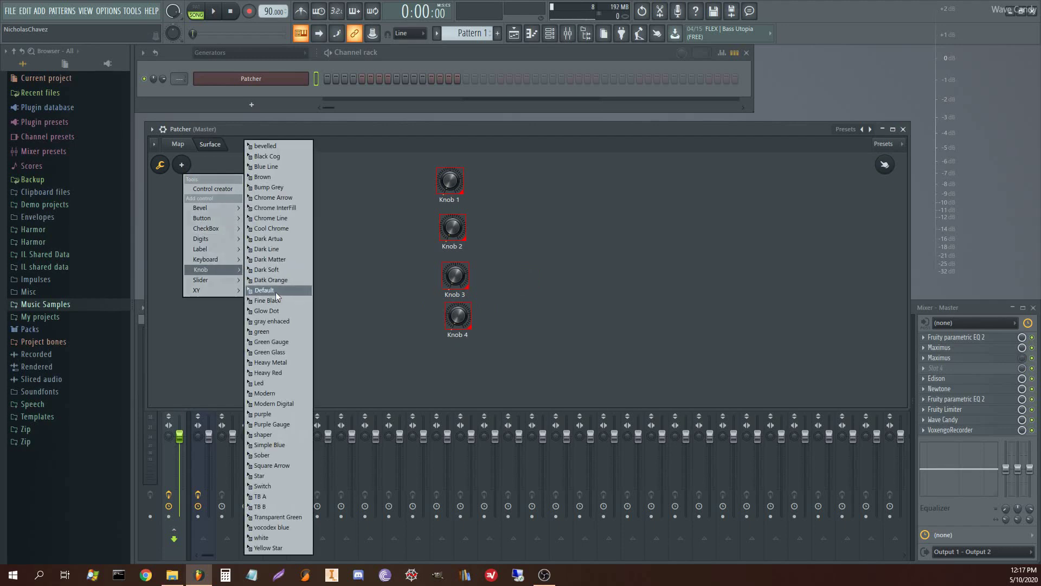
click(276, 292)
drag(522, 307, 457, 357)
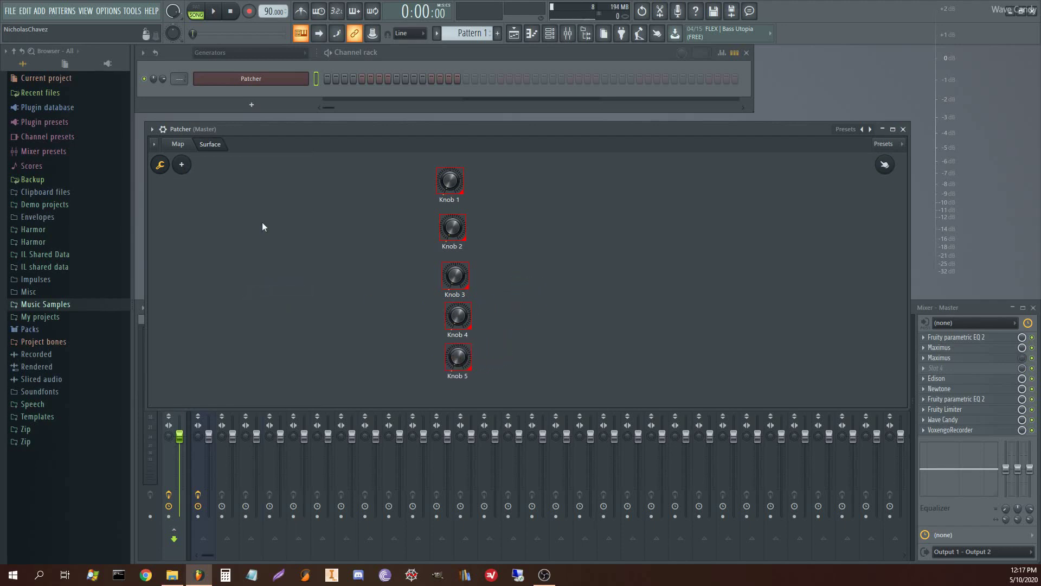
Step: Add a sixth Default knob, make the Patcher window taller, and place the knob beneath the fifth
click(182, 165)
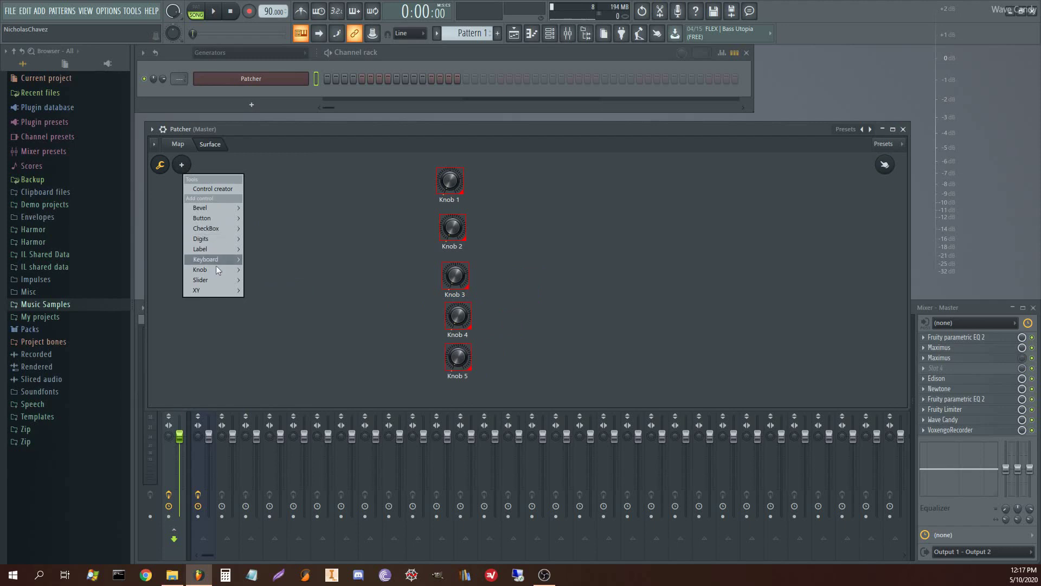
mouse_move(216, 269)
click(274, 290)
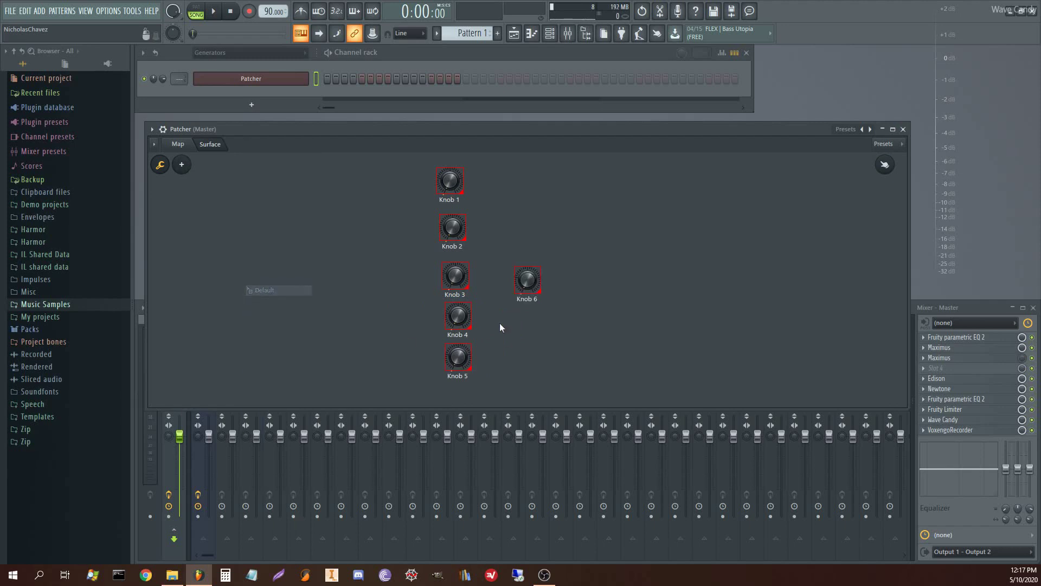
drag(483, 406, 483, 486)
drag(526, 279, 458, 409)
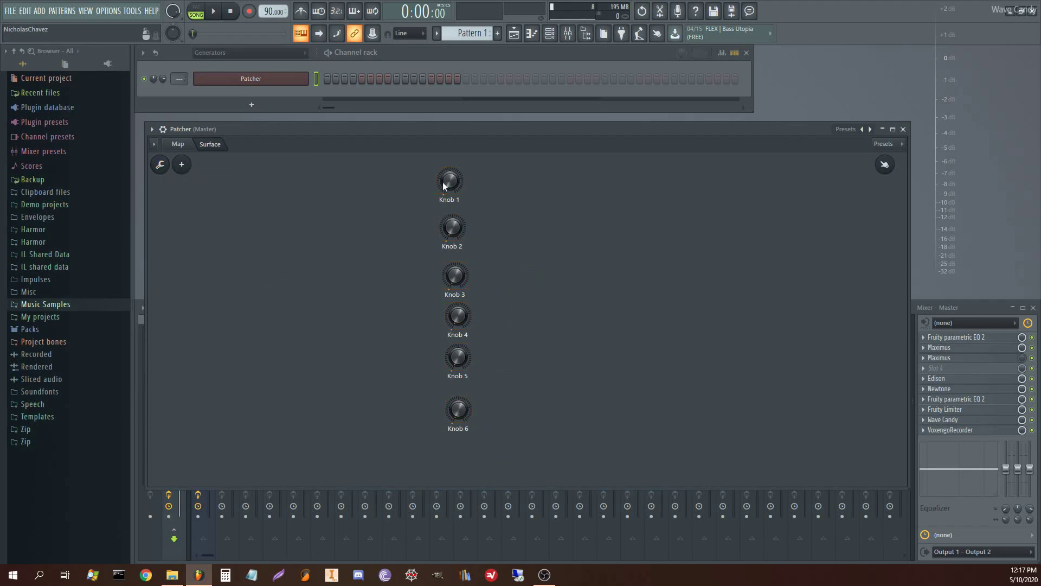
Step: Turn on surface editing and rename the top two knobs FM and BP
right_click(446, 188)
click(161, 165)
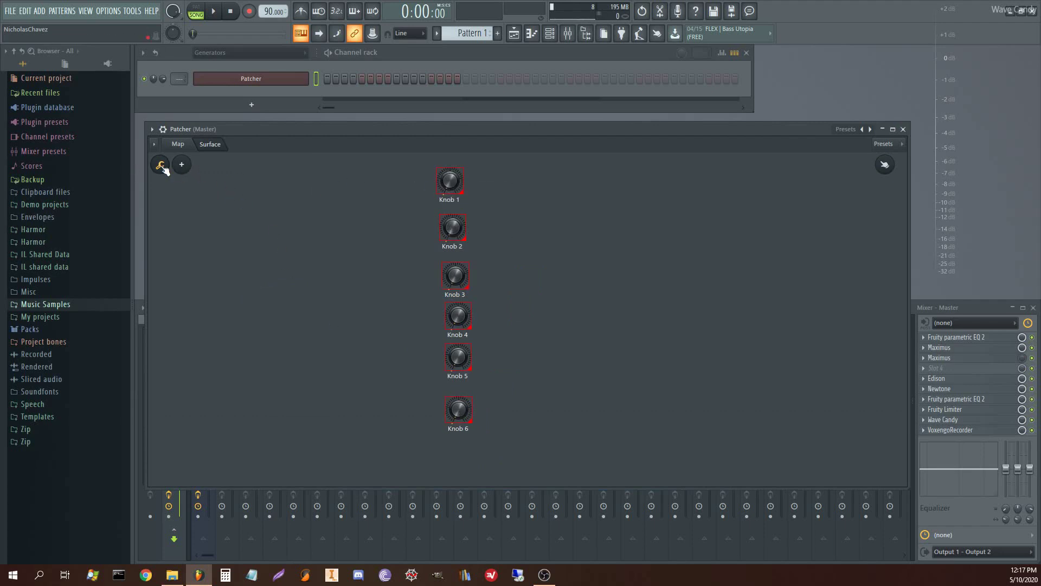
right_click(458, 186)
click(481, 183)
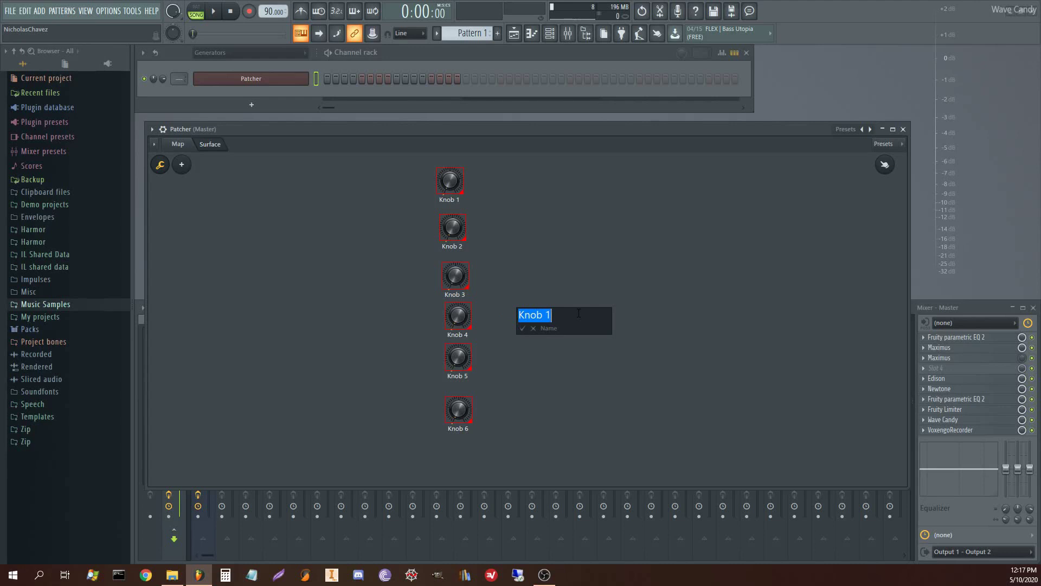
text(FM)
key(Return)
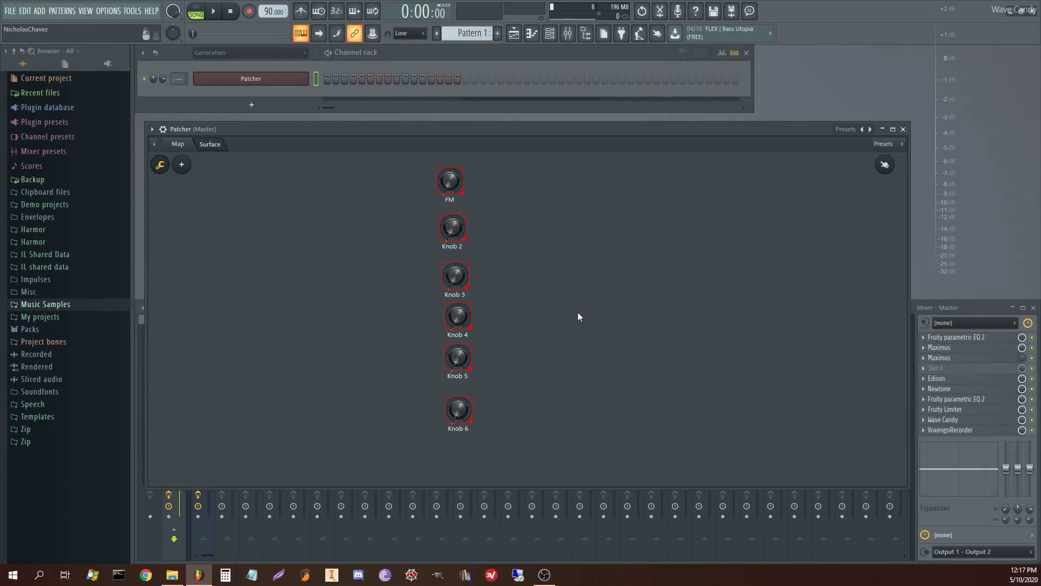
right_click(456, 236)
click(467, 236)
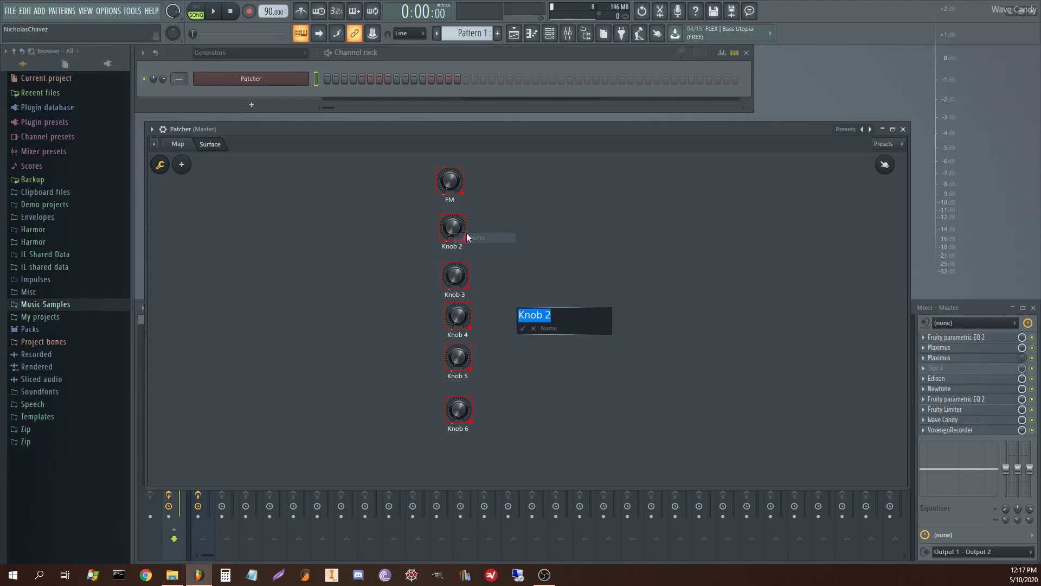
text(BP)
key(Return)
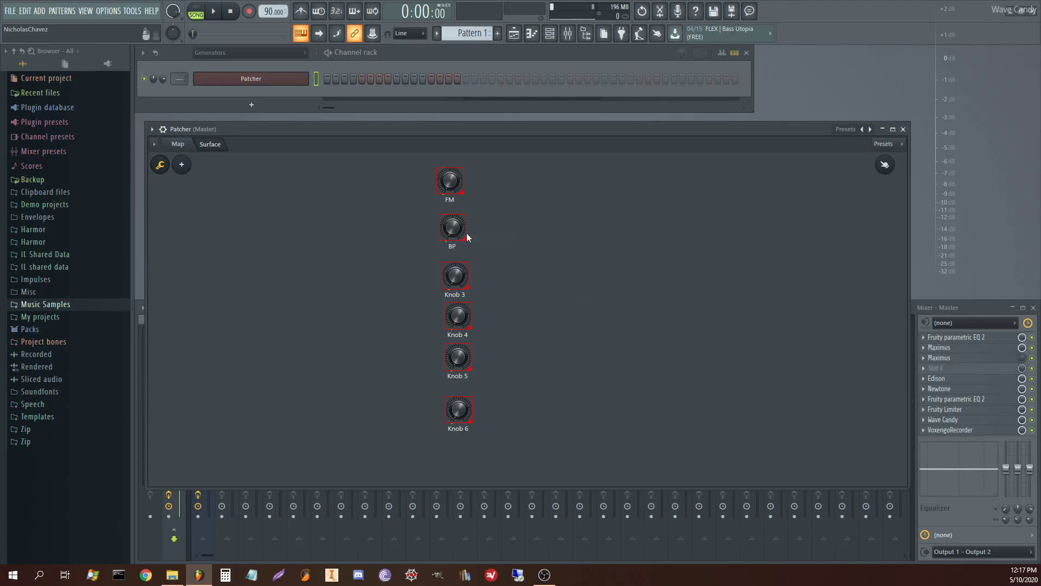
Step: Rename the third and fourth surface knobs P1 and P2
right_click(450, 275)
click(466, 282)
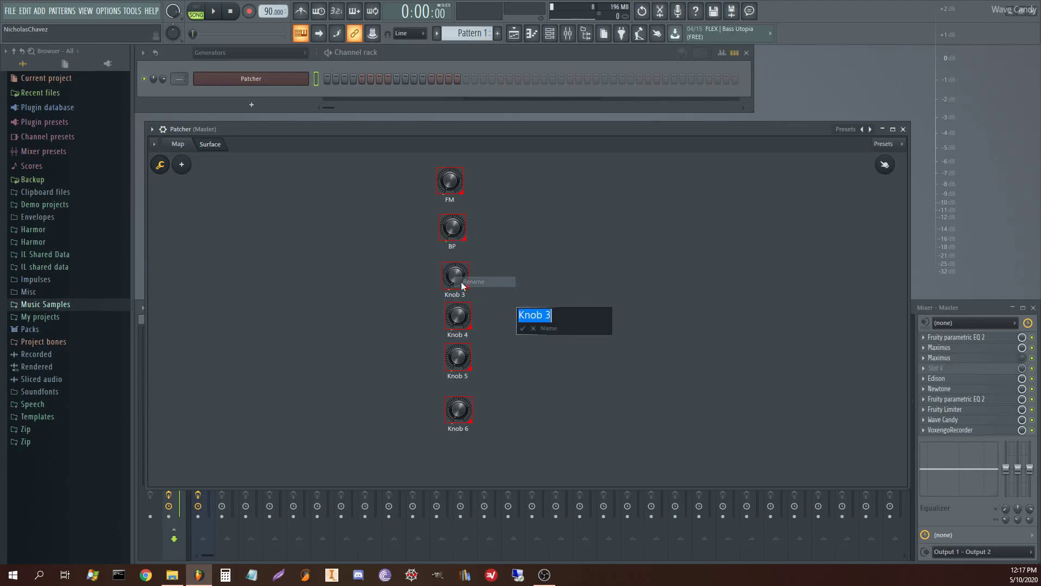
text(P1)
key(Return)
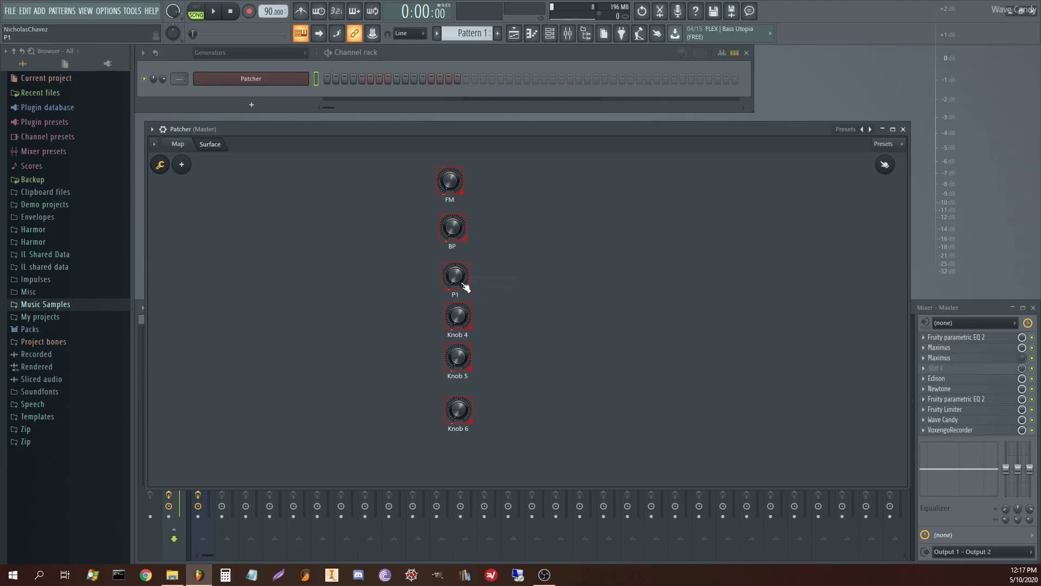
right_click(458, 311)
click(470, 317)
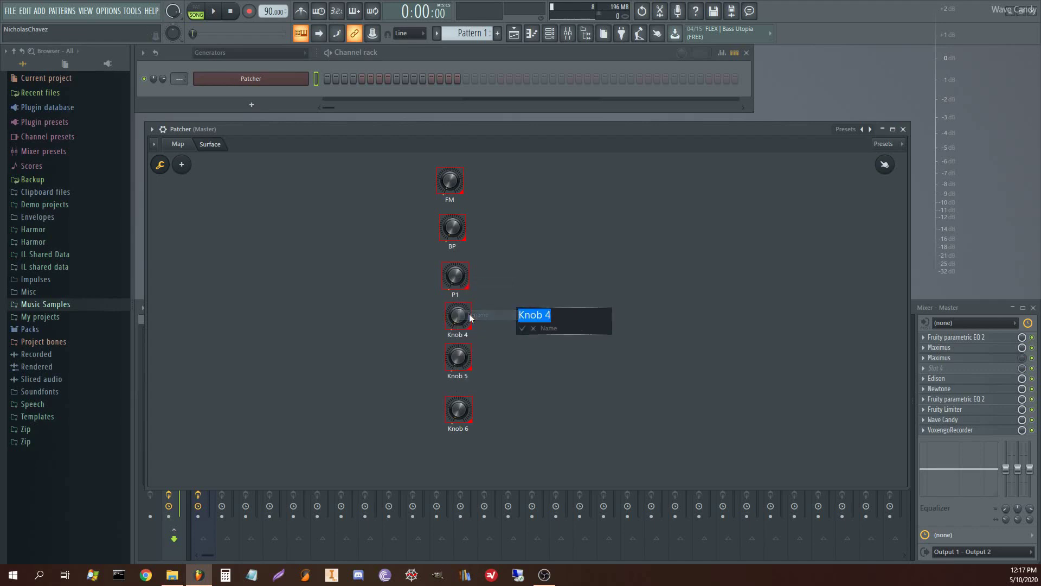
text(P2)
key(Return)
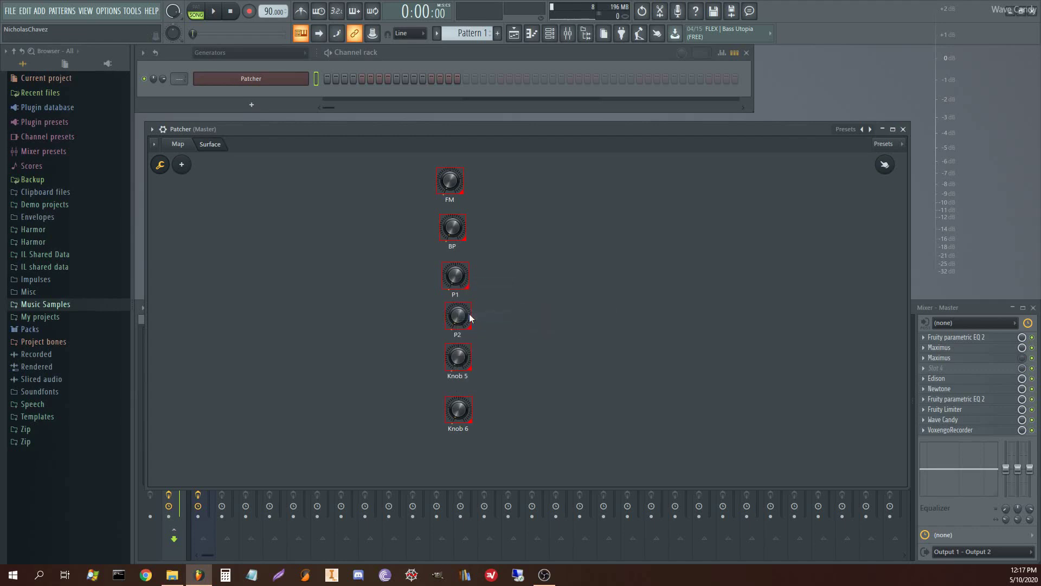
Step: Rename the bottom two surface knobs N1 and N2
right_click(458, 363)
click(468, 368)
text(N1)
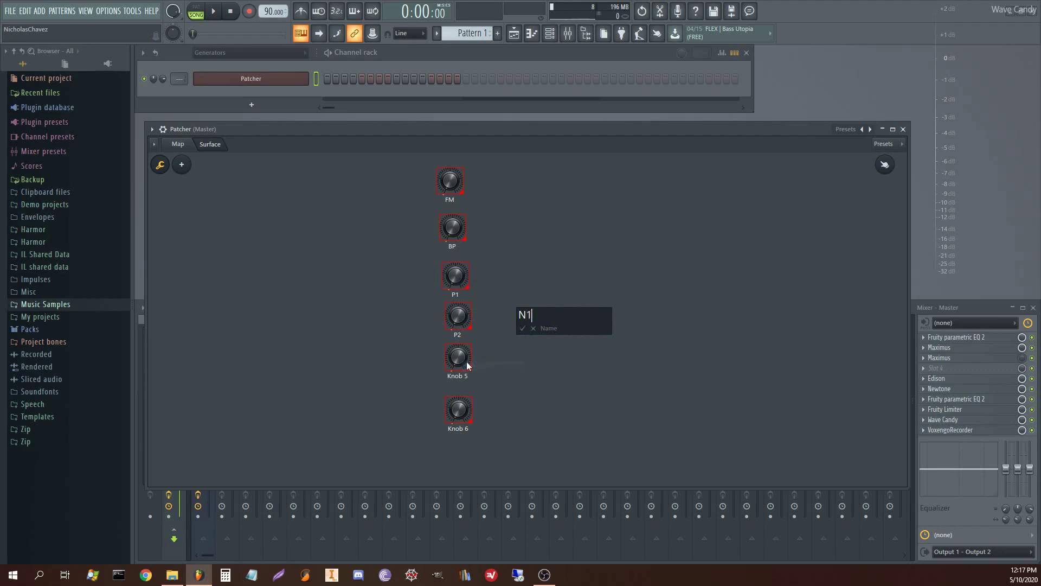
key(Return)
right_click(456, 407)
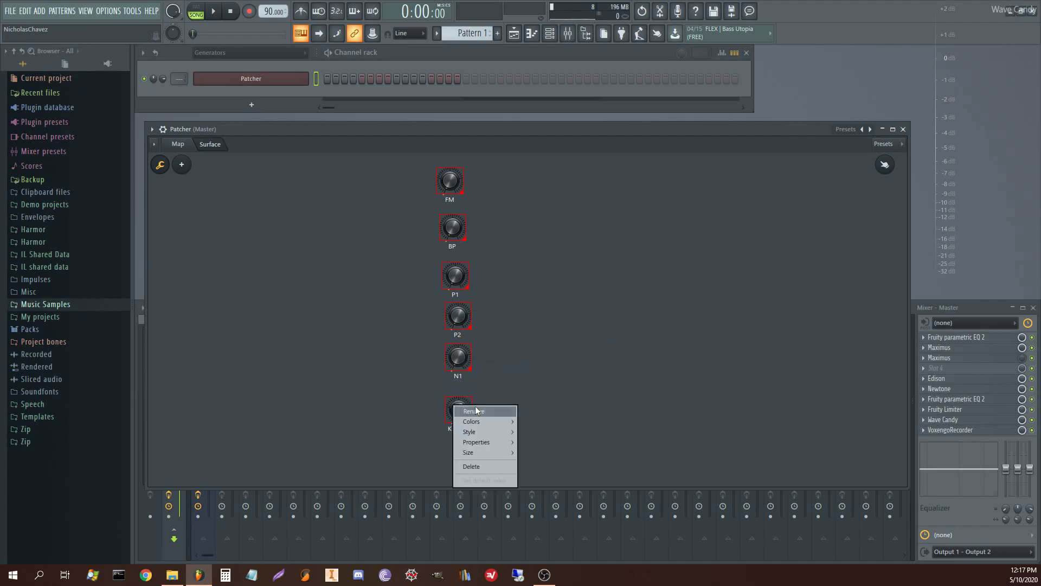
click(477, 411)
text(N2)
key(Return)
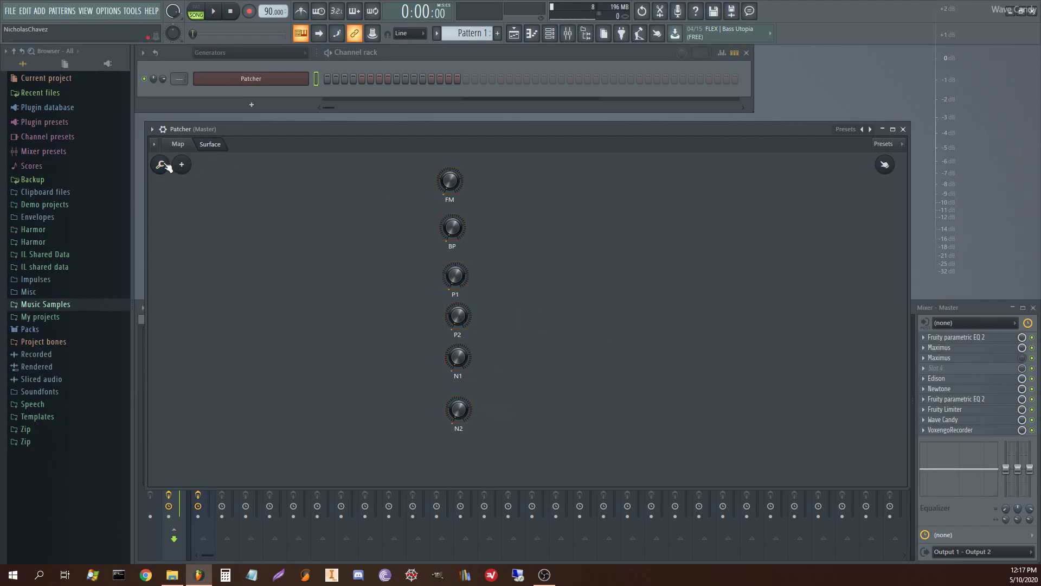
Step: Activate the FM, BP and P1 knobs as Patcher parameters
right_click(449, 183)
click(465, 202)
right_click(461, 223)
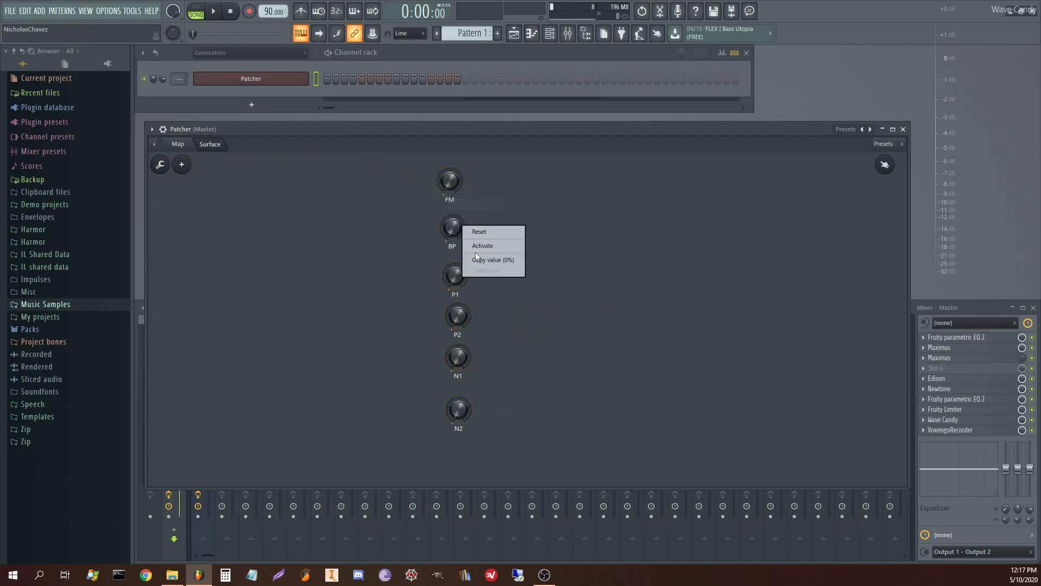
click(480, 245)
right_click(456, 292)
click(466, 304)
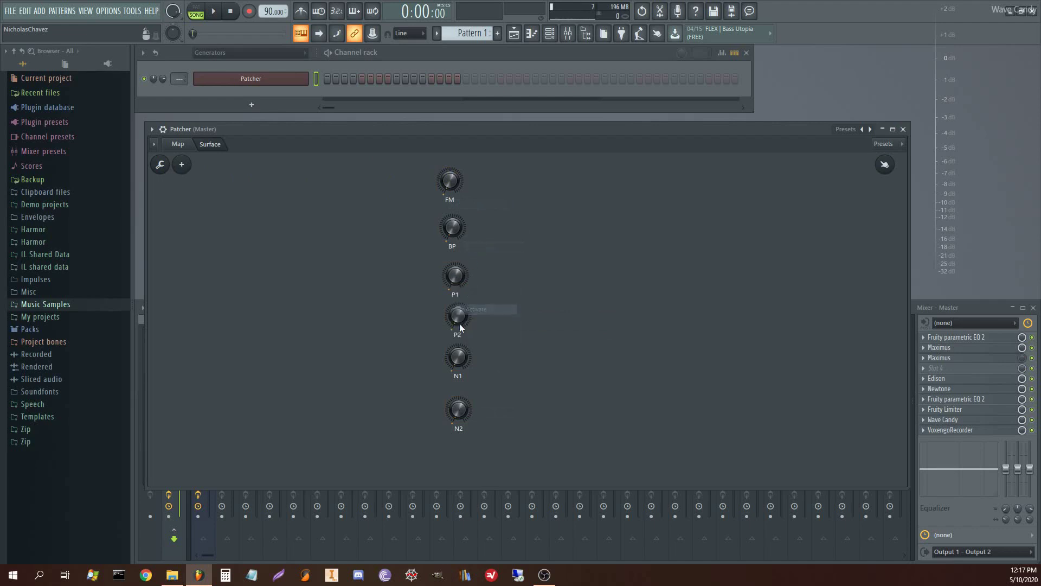
Step: Activate the P2, N1 and N2 knobs, and check the FM knob's automation options
right_click(460, 324)
click(472, 345)
right_click(460, 355)
click(473, 374)
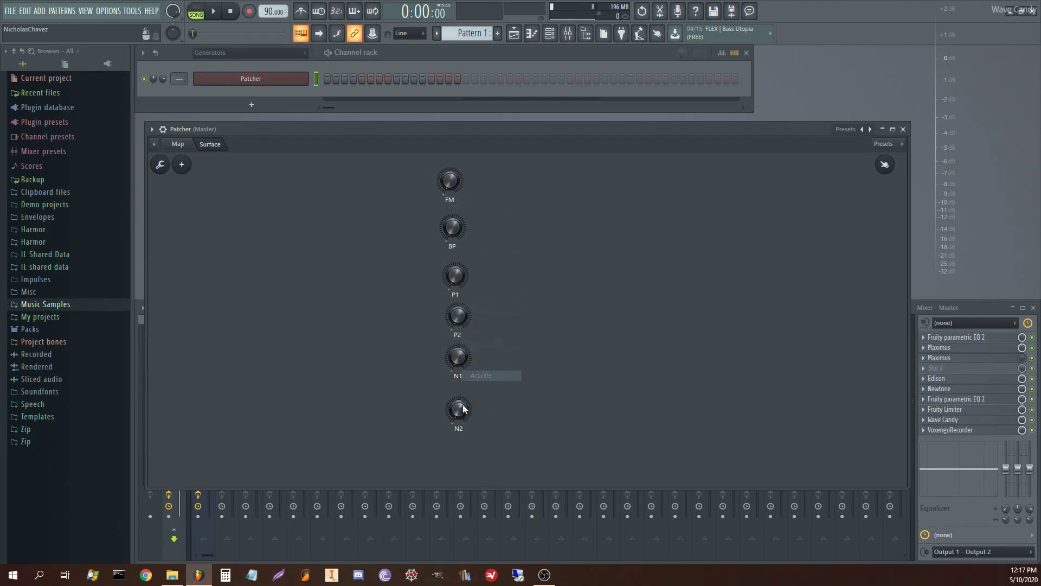
right_click(461, 408)
click(482, 428)
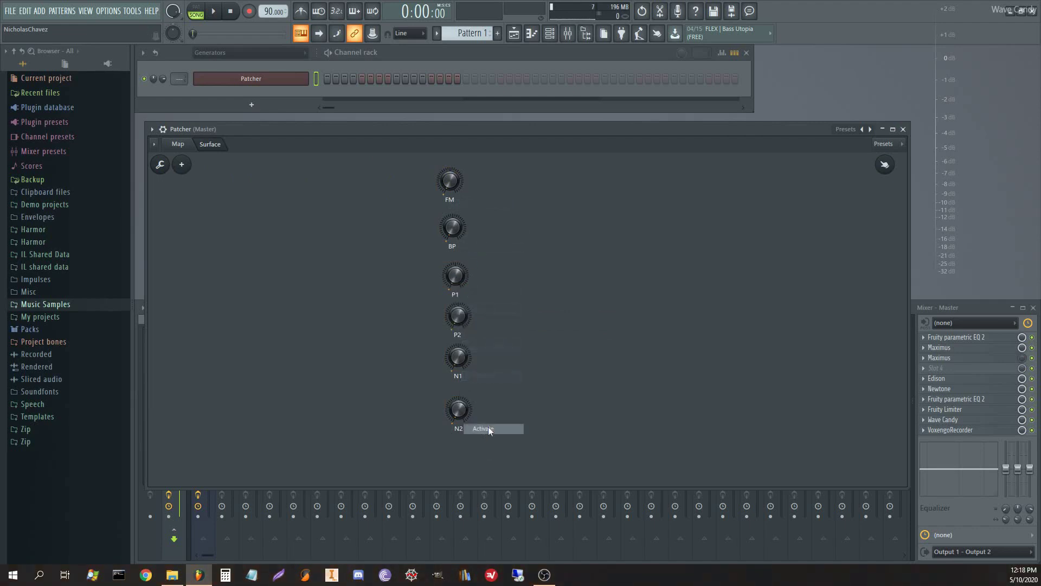
right_click(453, 174)
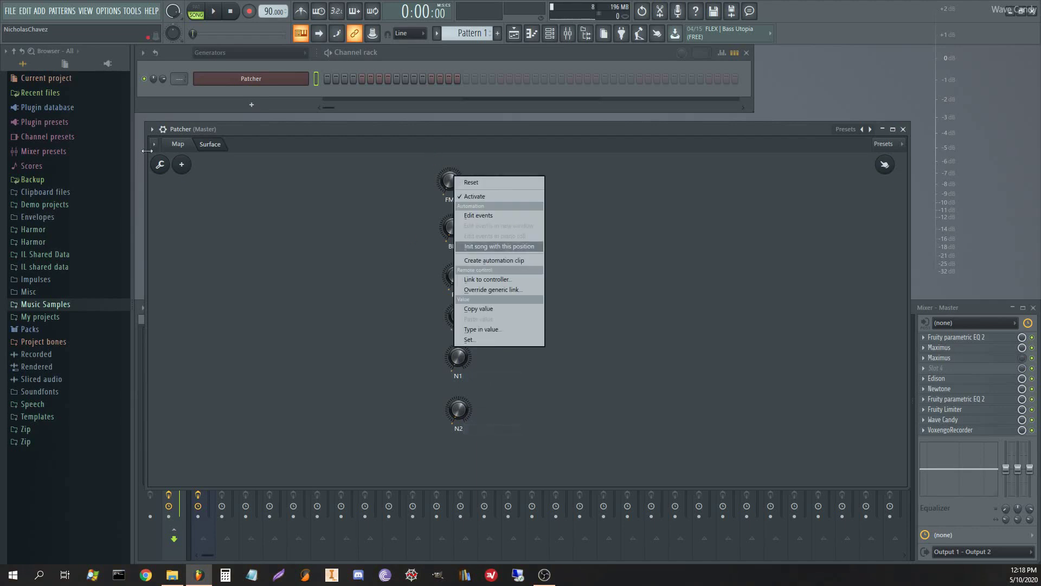
Step: In the Patcher map, link Surface output FM to Sytrus's parameter input and BP to the first Fruity Parametric EQ 2
click(185, 148)
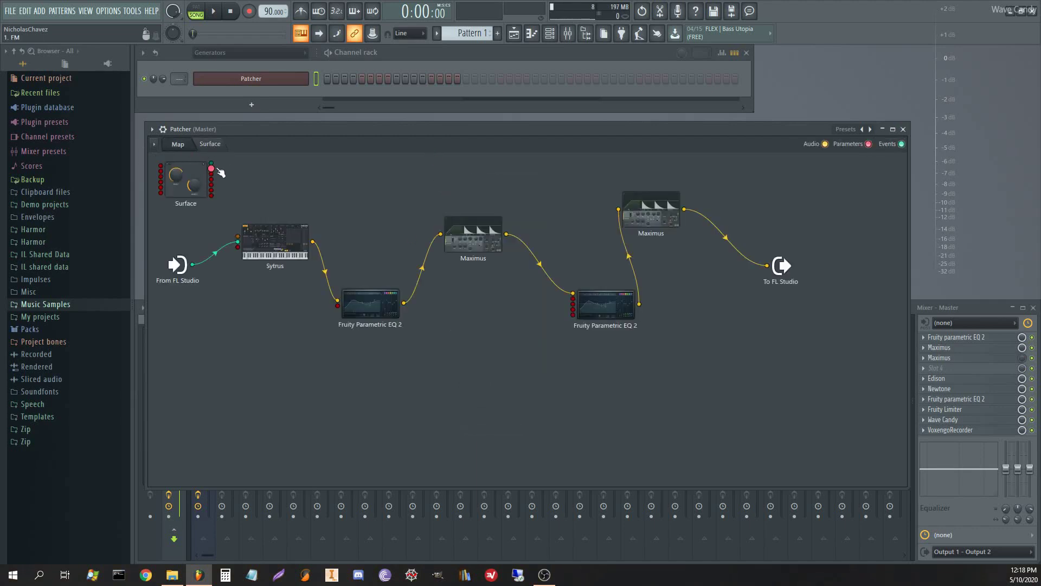
drag(211, 168, 237, 247)
drag(212, 174, 338, 305)
Step: Link Surface outputs P1, P2, N1 and N2, in order, to the second Fruity Parametric EQ 2's four parameter inputs, and return to the knob surface
drag(211, 179, 572, 298)
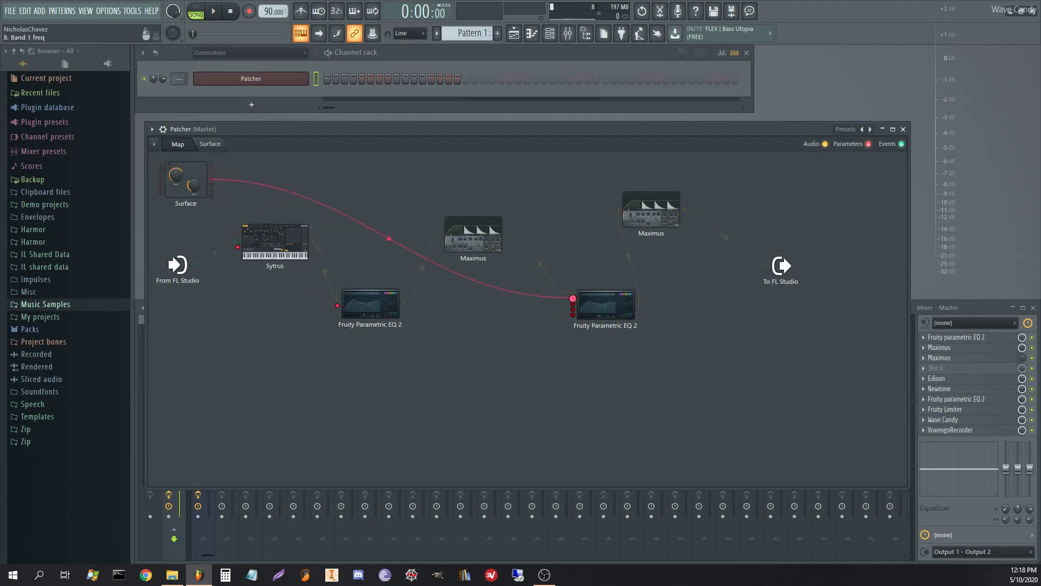
drag(211, 185, 572, 304)
drag(211, 191, 573, 309)
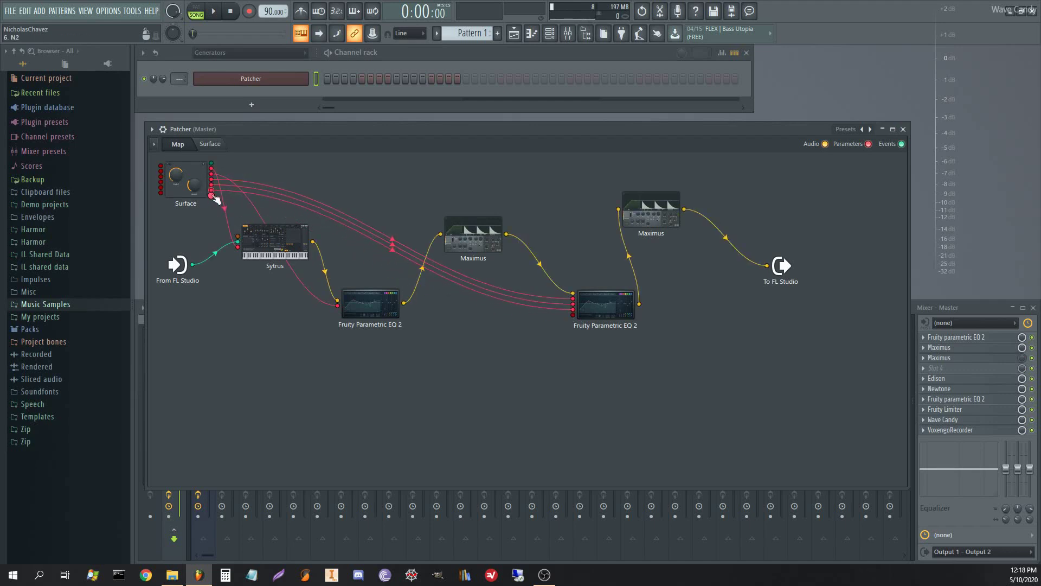
drag(213, 197, 573, 315)
click(206, 145)
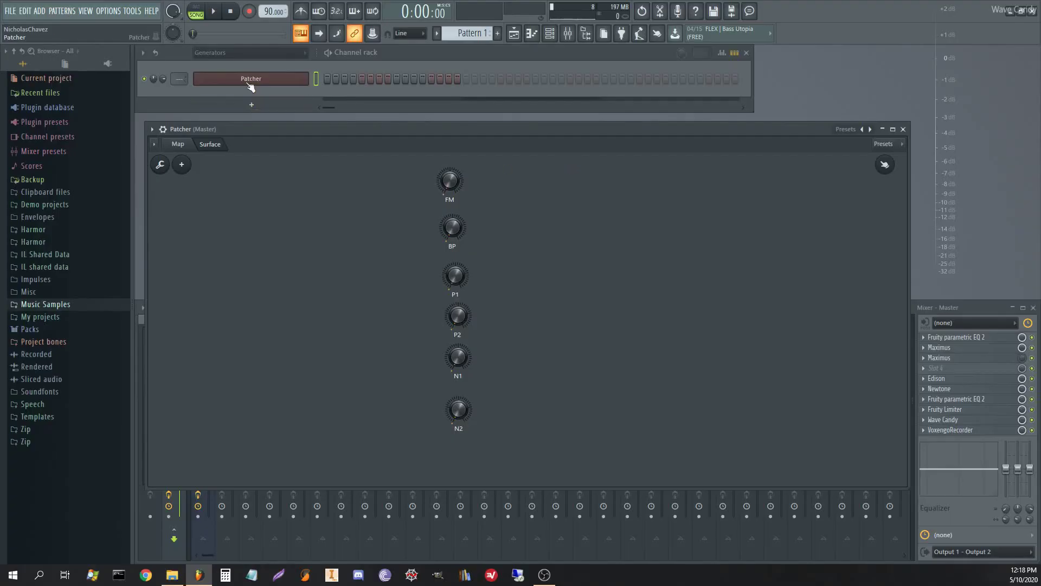
Step: In the Patcher channel's piano roll, place an E4 note at bar 1 lasting two bars
right_click(251, 80)
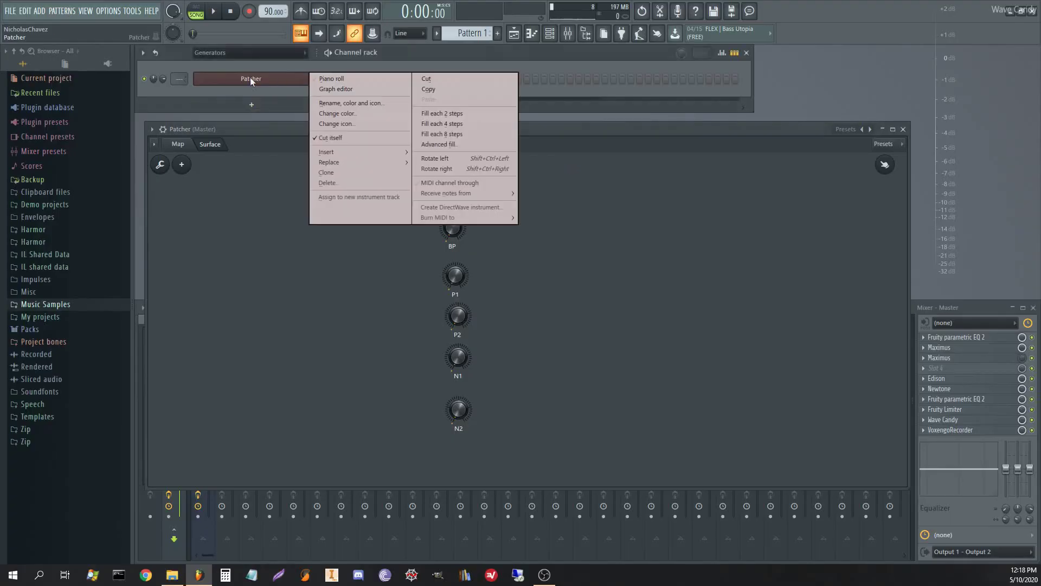
click(331, 78)
scroll(50, 286, down, 3)
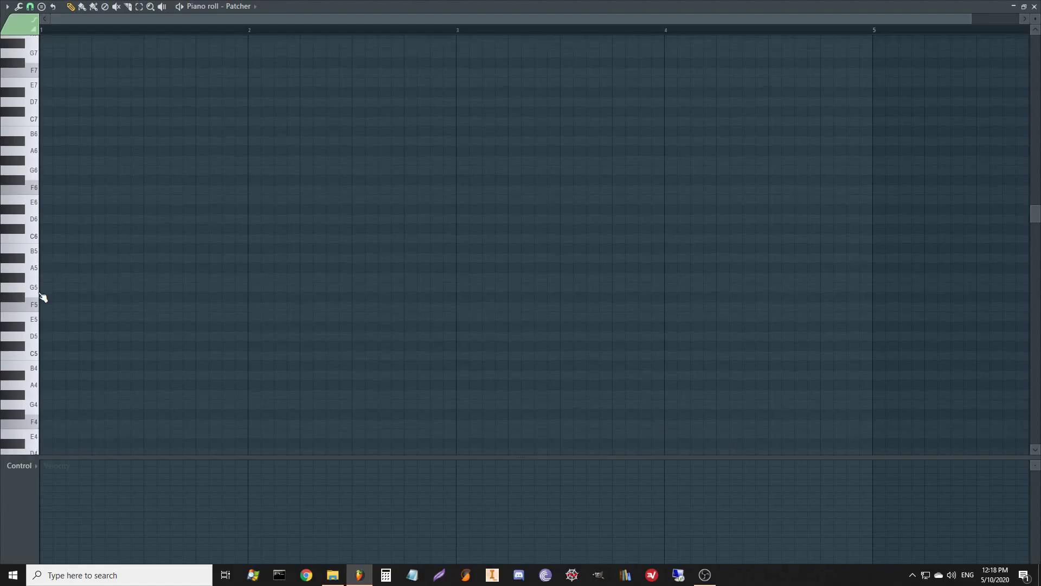
click(53, 287)
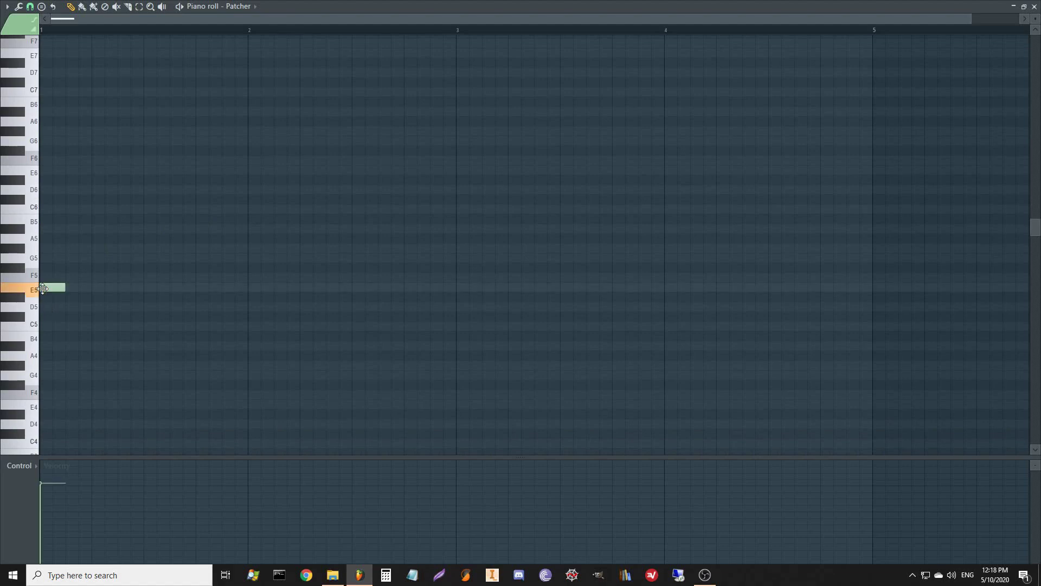
scroll(55, 276, down, 5)
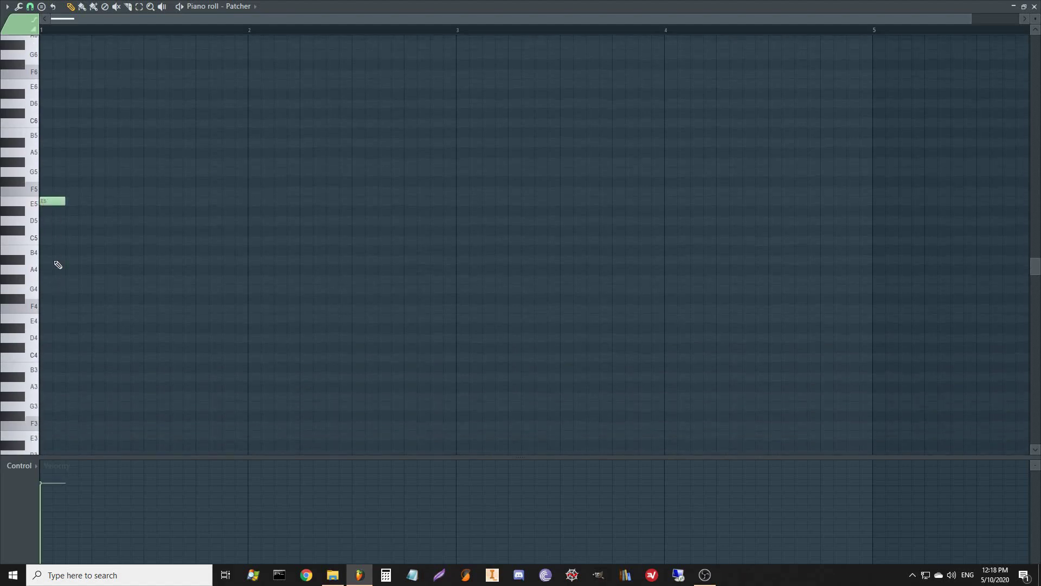
mouse_move(57, 201)
mouse_down()
mouse_move(56, 323)
mouse_move(846, 348)
mouse_move(235, 335)
mouse_move(406, 334)
mouse_move(452, 323)
mouse_up()
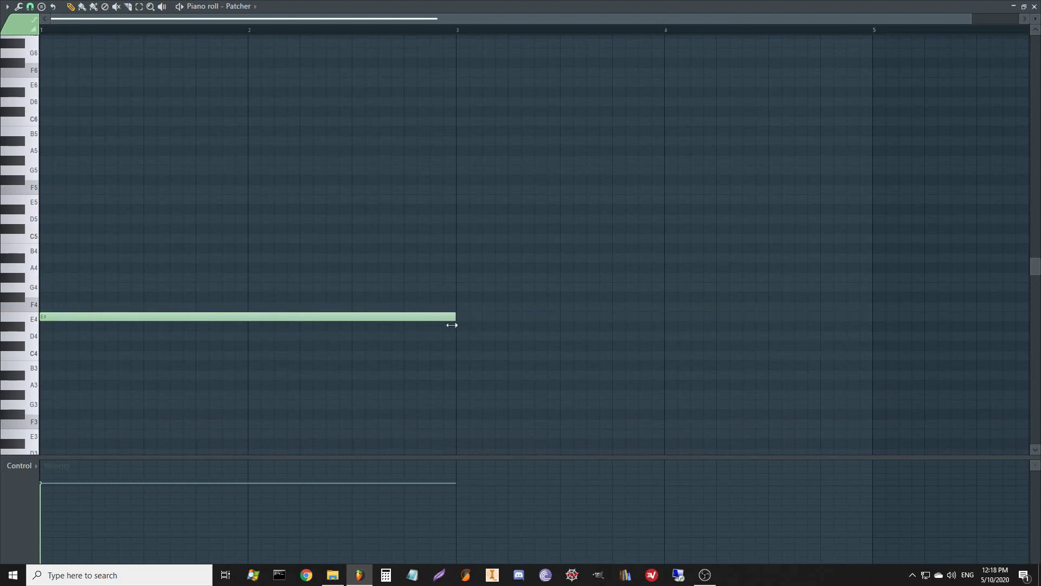
Step: Add an F4 note from bar 3 to bar 5 and close the piano roll
click(458, 307)
scroll(161, 260, down, 1)
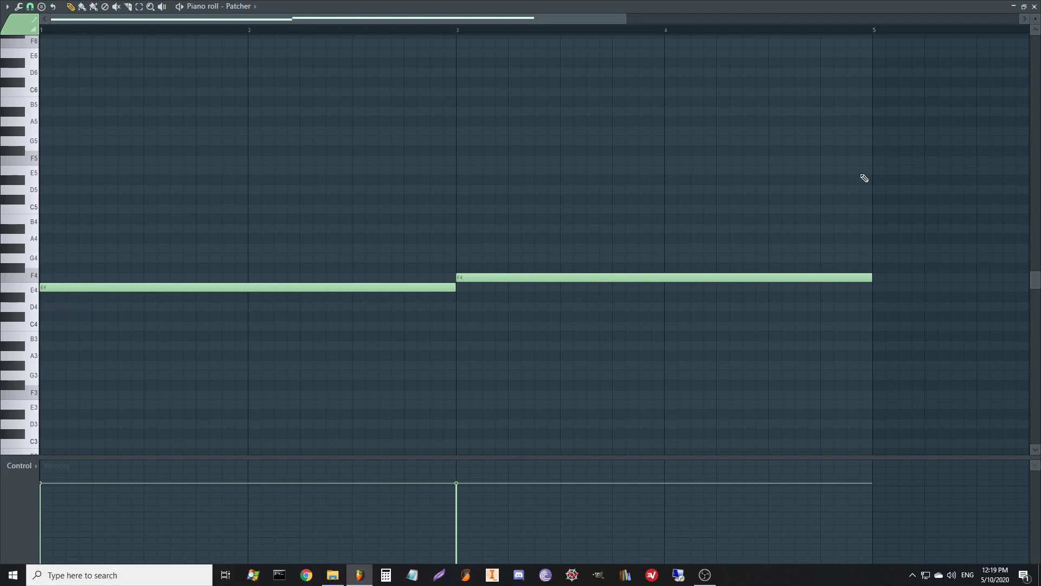
click(1034, 7)
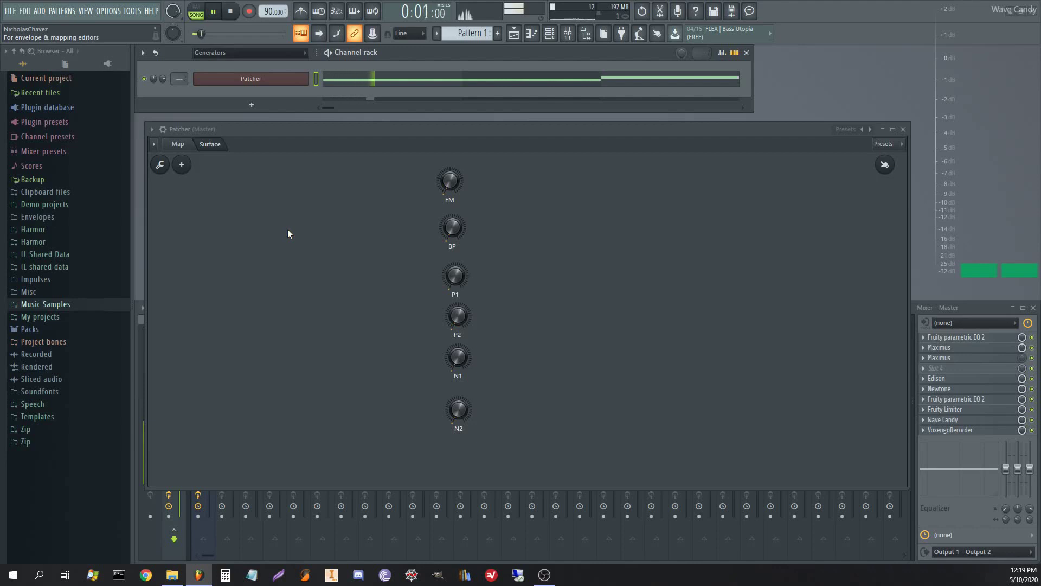
Step: Create automation clips for the FM, BP and P1 knobs
right_click(448, 182)
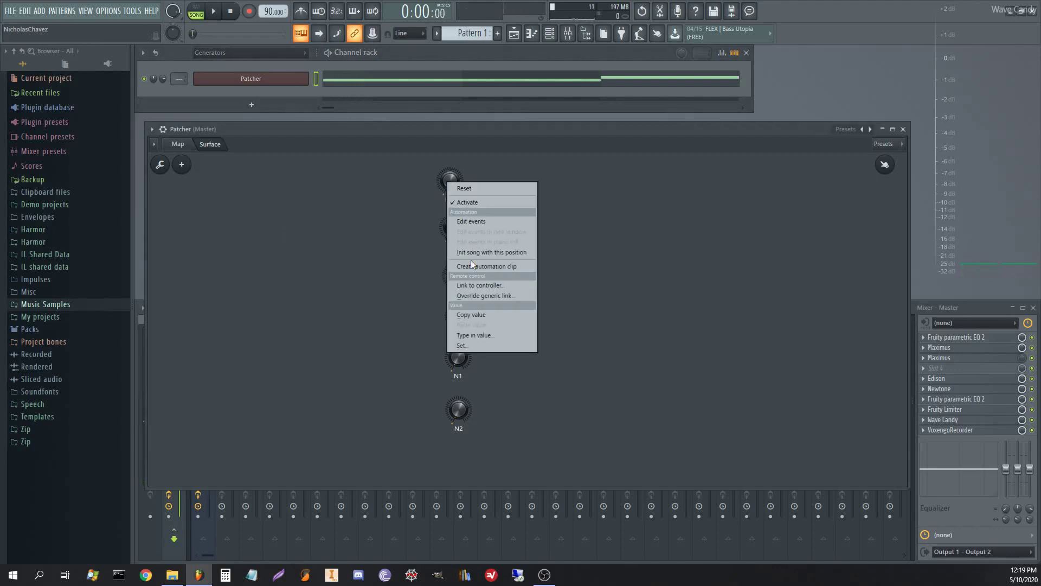
click(471, 265)
right_click(458, 229)
click(480, 313)
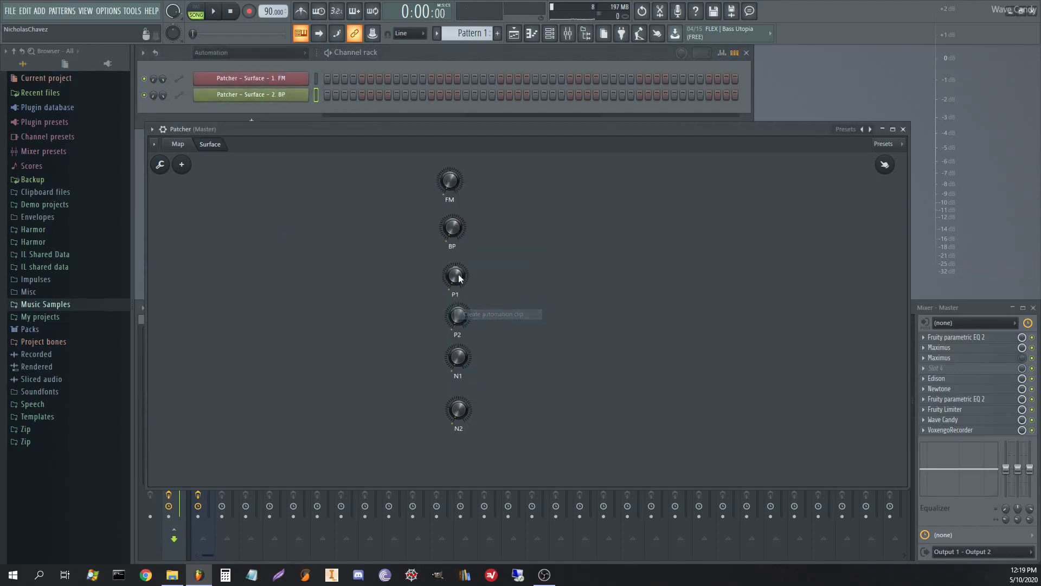
right_click(454, 276)
click(482, 358)
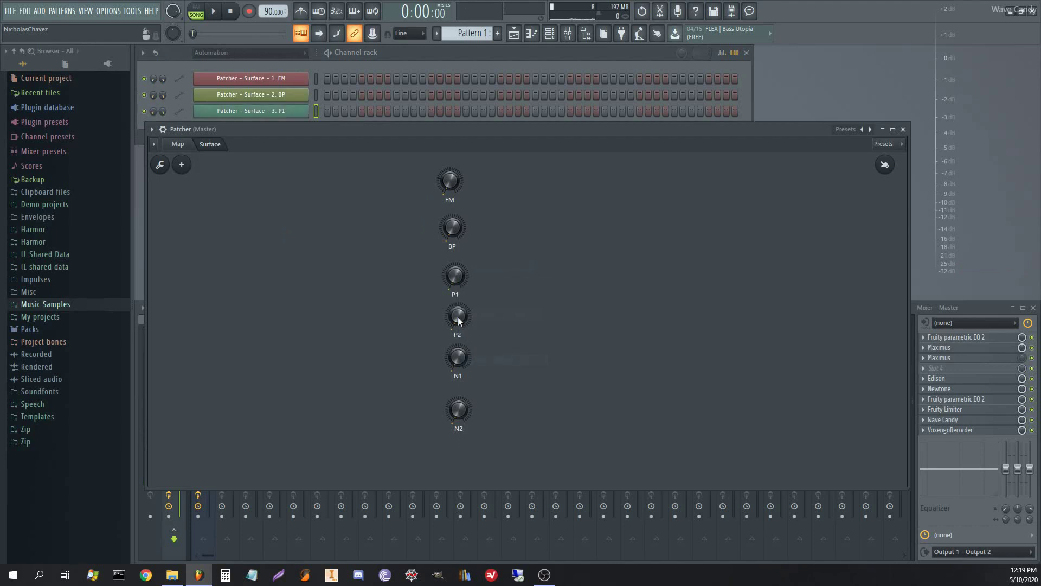
Step: Create automation clips for the P2, N1 and N2 knobs and show the clips in the playlist
right_click(458, 318)
click(484, 402)
right_click(458, 357)
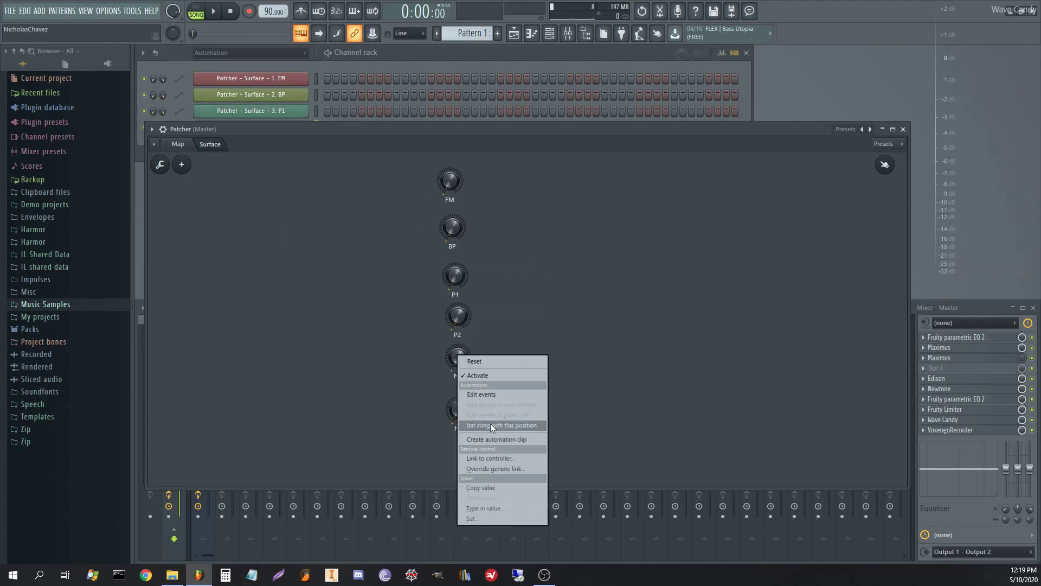
click(493, 438)
right_click(458, 411)
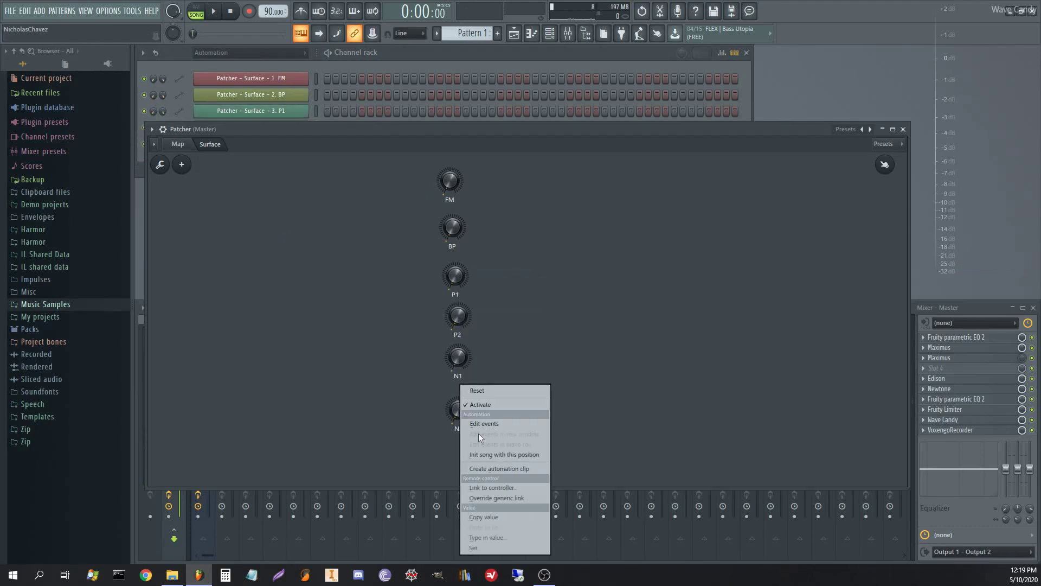
click(489, 466)
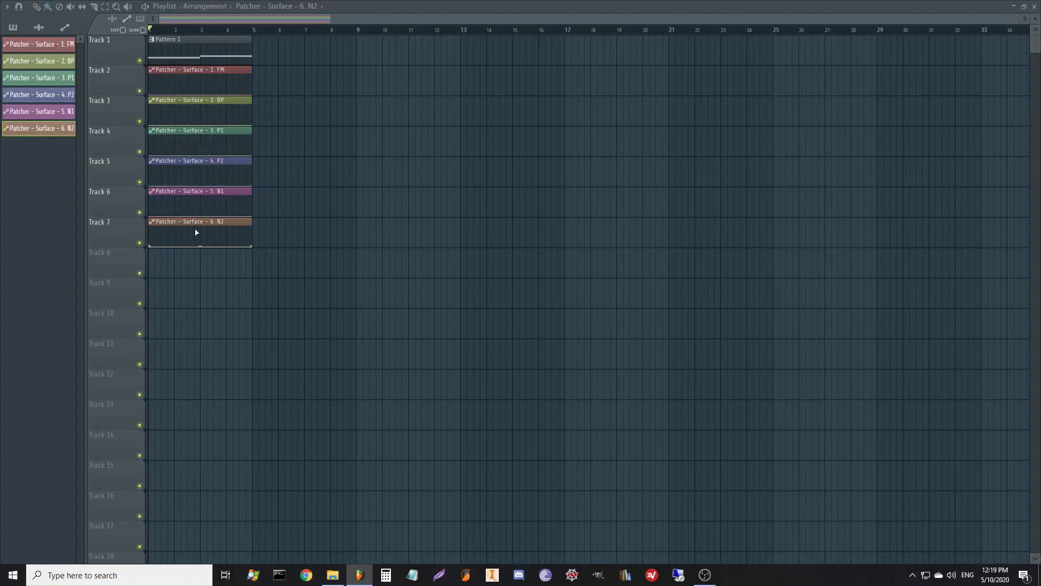
scroll(158, 31, up, 4)
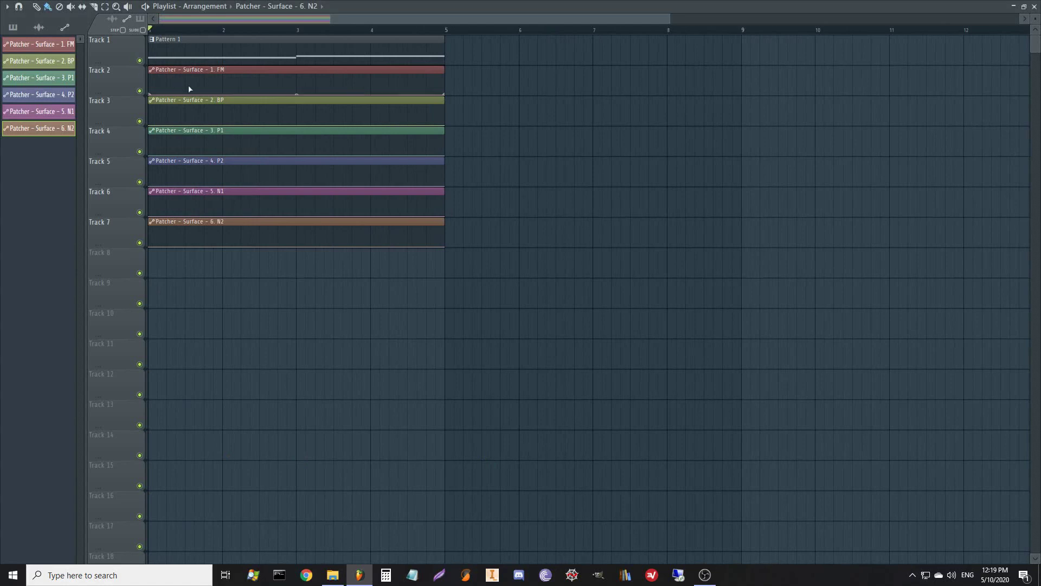
Step: Enlarge playlist tracks 2 to 7 and shape the FM automation clip with alternating peaks and dips across its four bars
drag(131, 93, 117, 474)
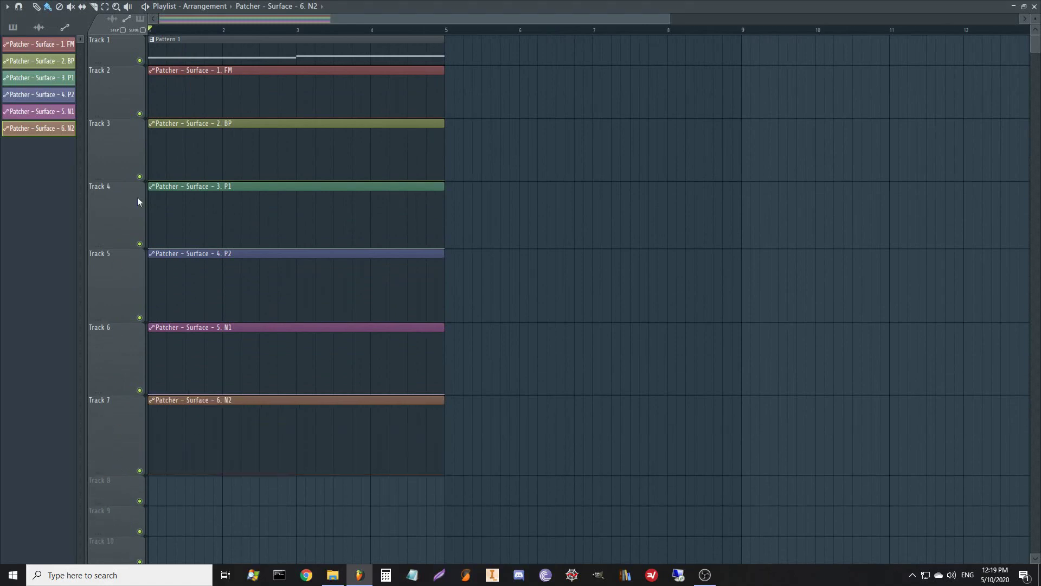
right_click(176, 85)
right_click(194, 111)
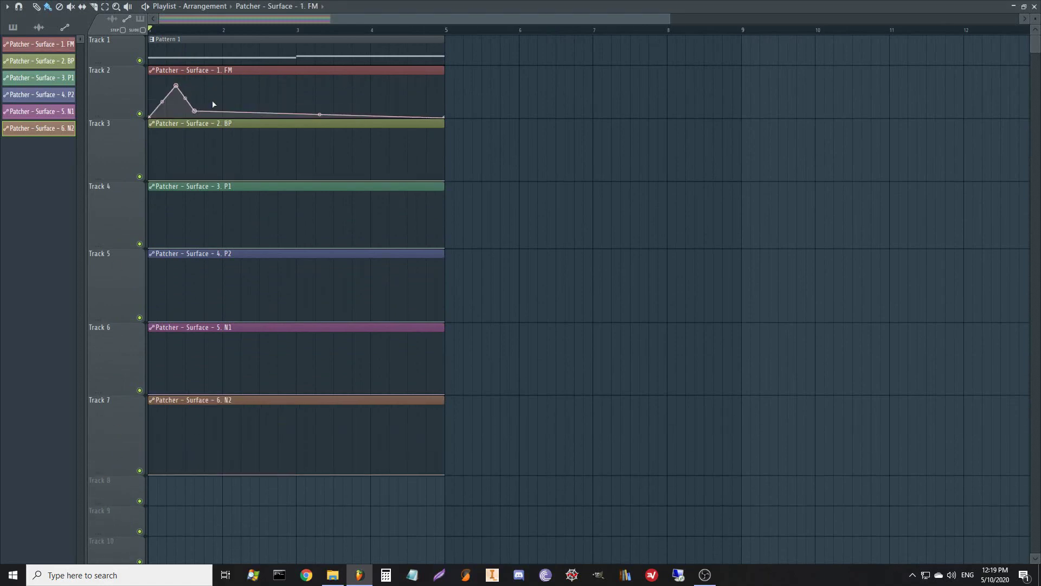
right_click(241, 80)
right_click(259, 107)
right_click(287, 85)
right_click(342, 105)
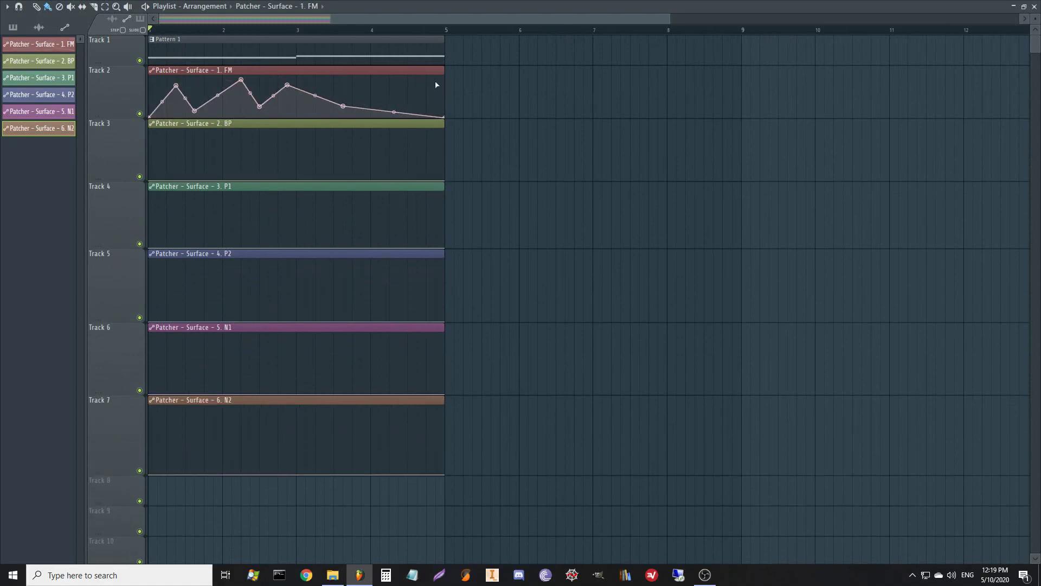
right_click(435, 80)
Step: Raise the BP automation clip's starting level and add alternating low and high points through the first half of the clip
drag(149, 180, 149, 149)
right_click(157, 177)
right_click(185, 150)
right_click(194, 176)
right_click(232, 163)
right_click(241, 172)
right_click(278, 157)
right_click(287, 175)
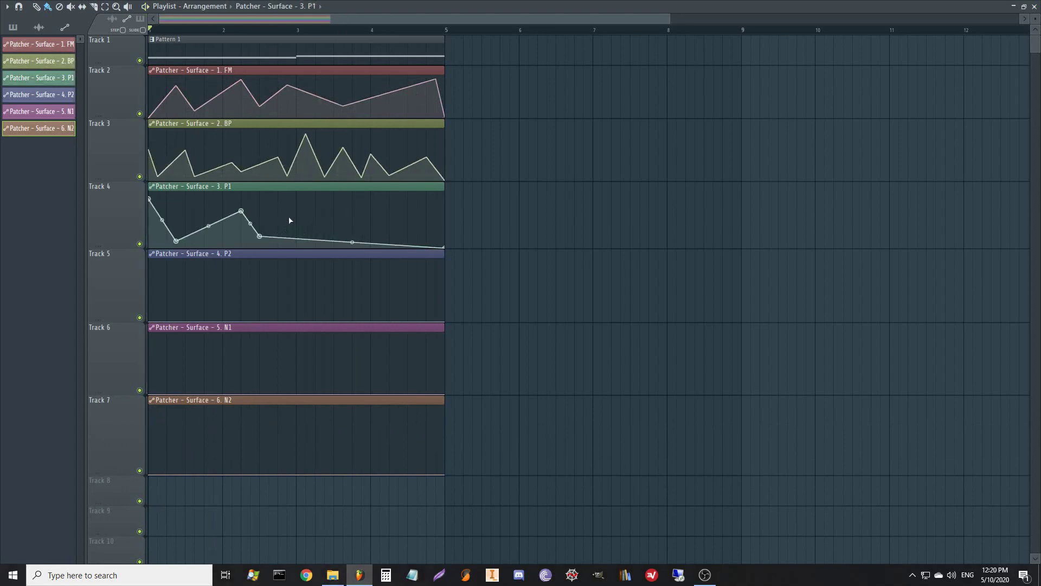
Step: Shape the P1, P2, N1 and N2 automation clips with alternating peaks and dips across all four bars
right_click(191, 418)
right_click(233, 460)
right_click(279, 419)
right_click(326, 419)
right_click(381, 418)
right_click(428, 418)
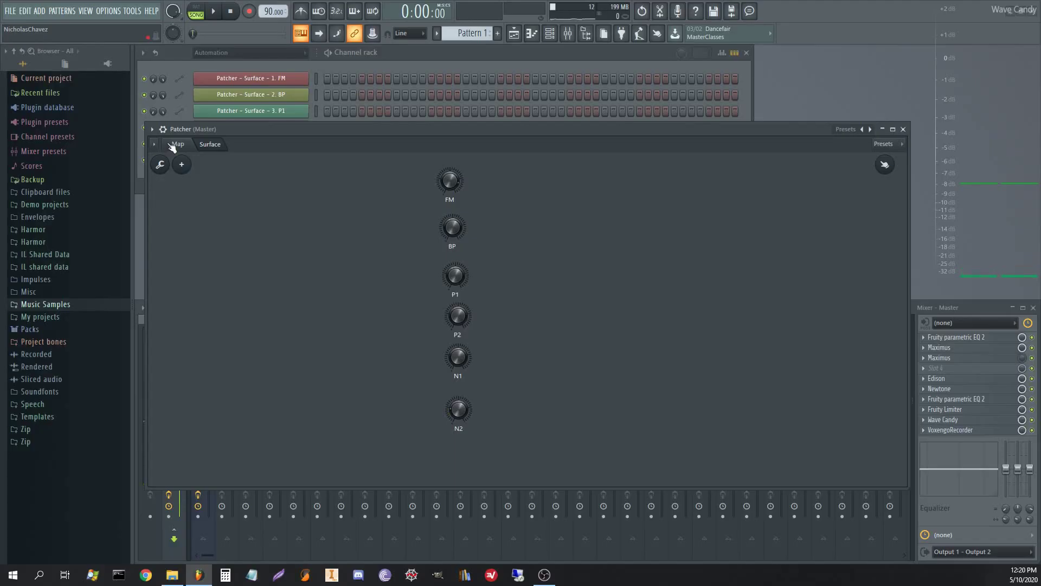
Step: Show Patcher's map view and play the arrangement to hear the automated bass
click(176, 144)
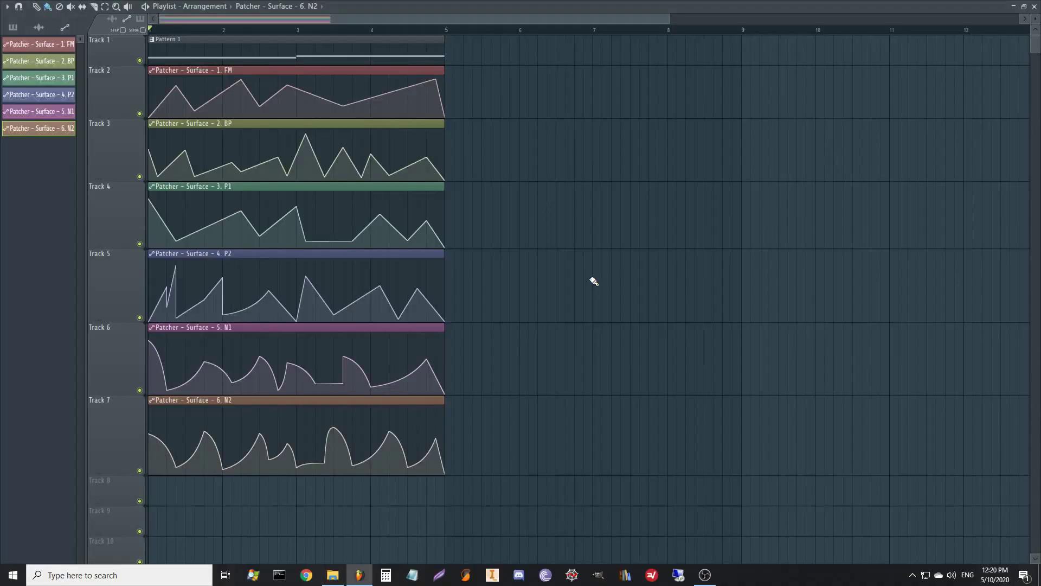
key(space)
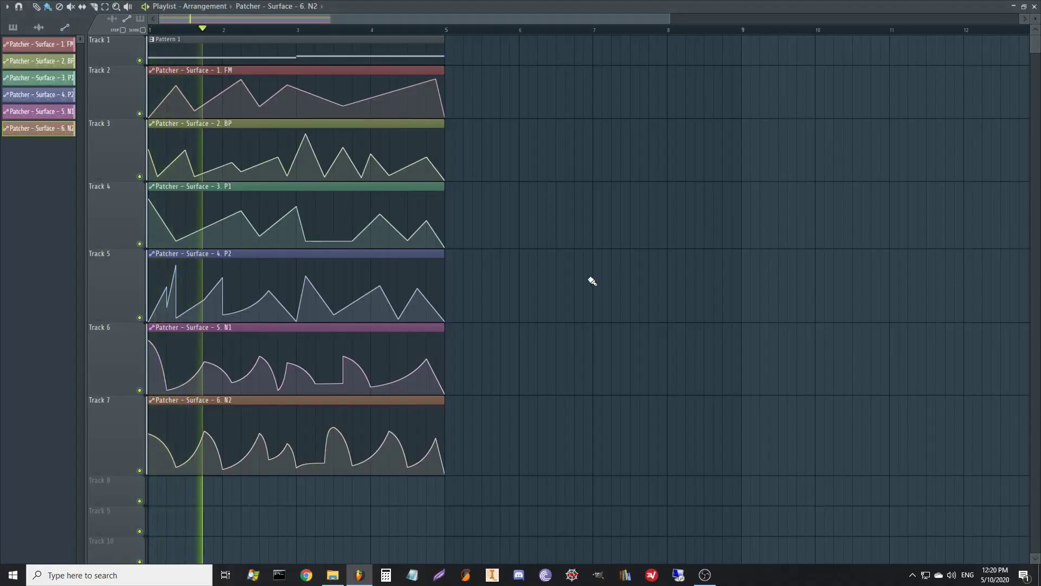
key(space)
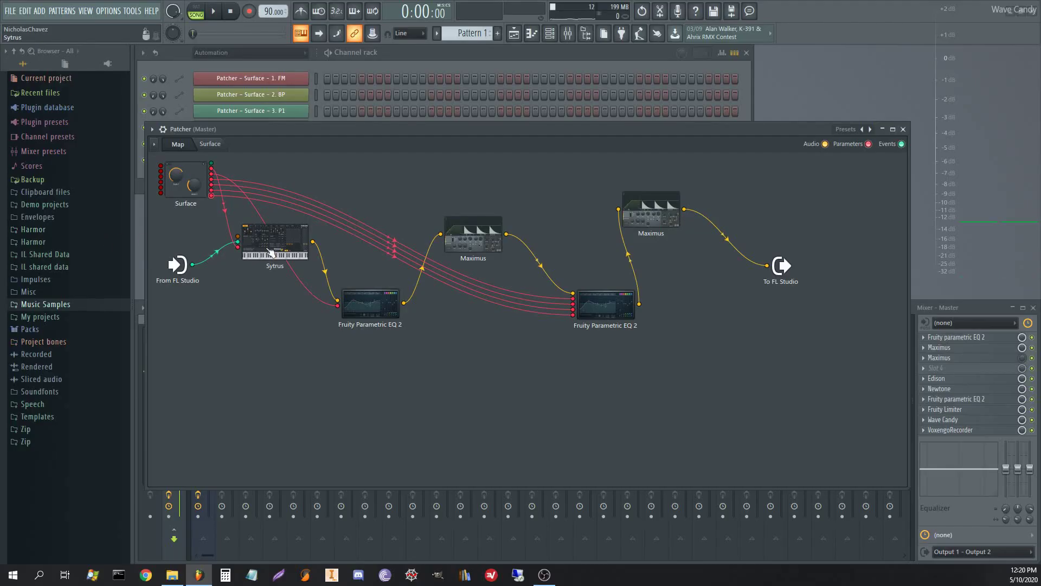
Step: In the first Maximus, set the point 1 to 2 curve tension to 100% for the Low, Mid, High and Master bands
click(471, 232)
click(384, 316)
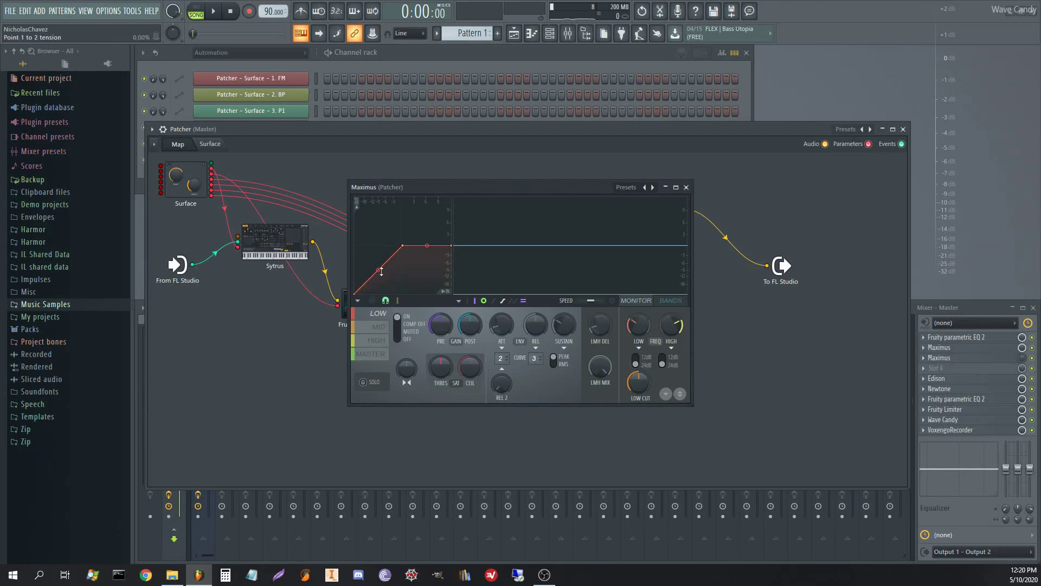
drag(381, 271, 381, 245)
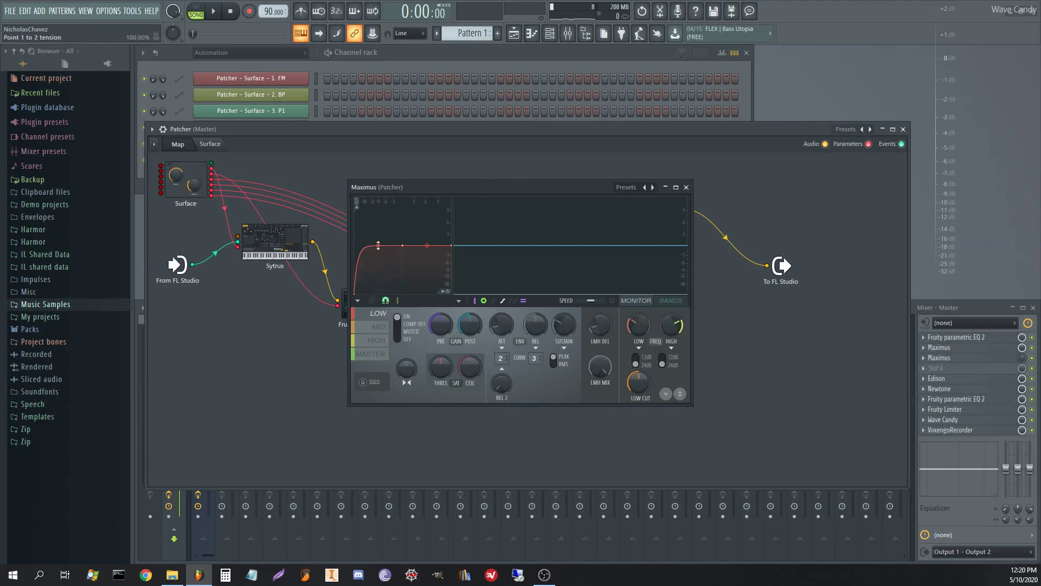
click(380, 327)
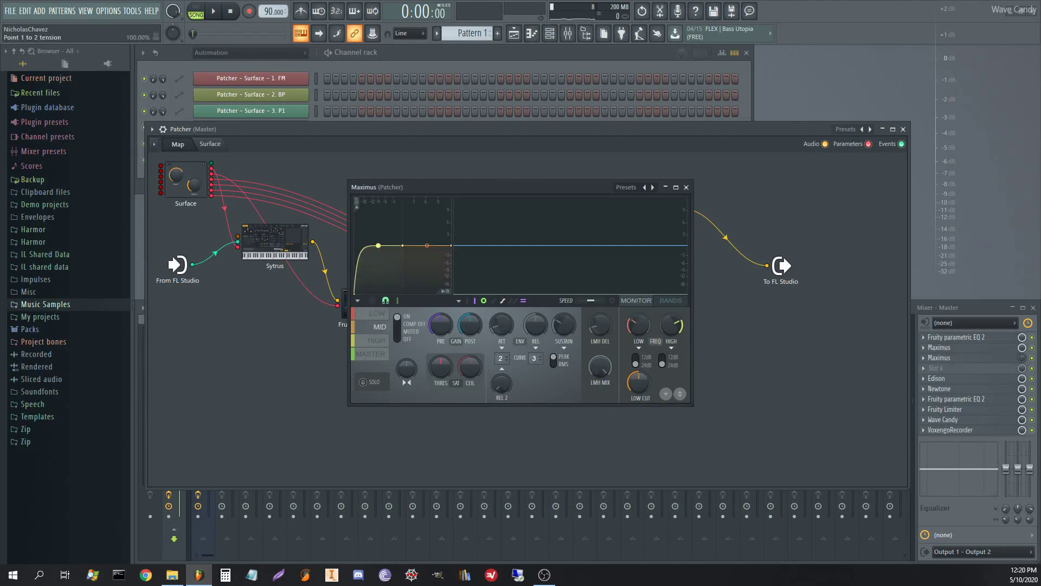
click(378, 340)
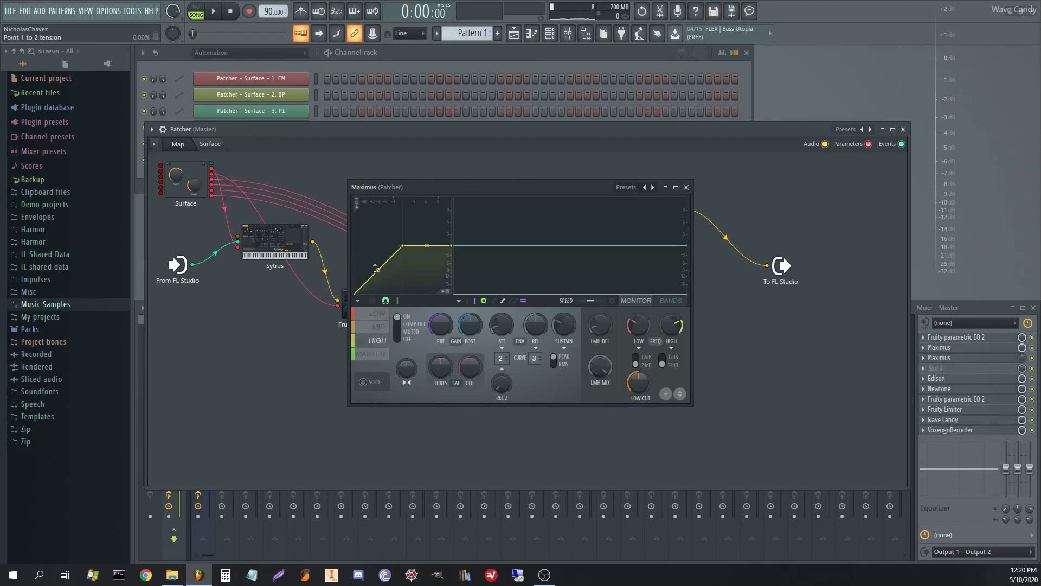
drag(376, 267, 375, 245)
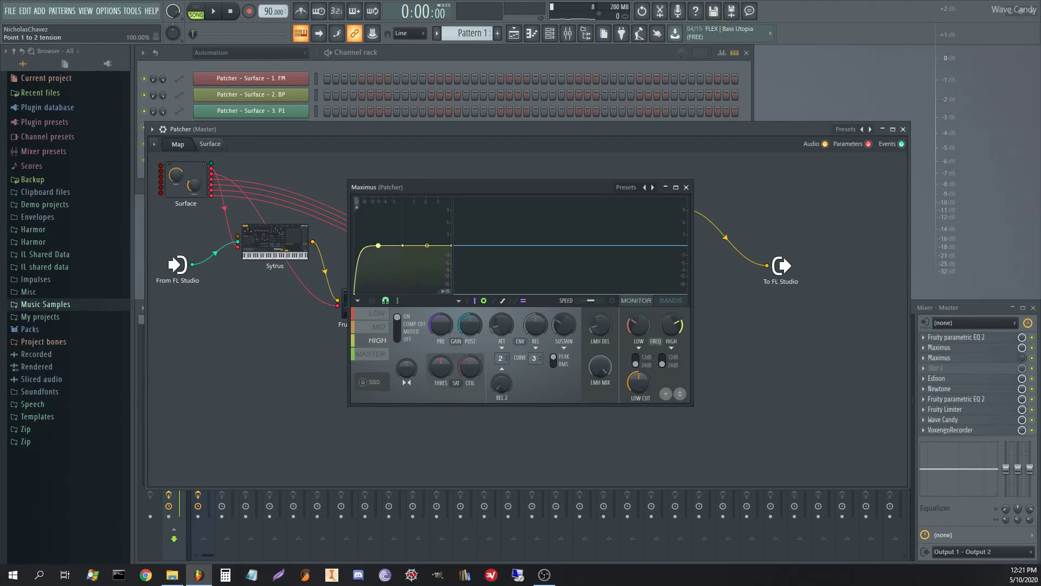
click(375, 362)
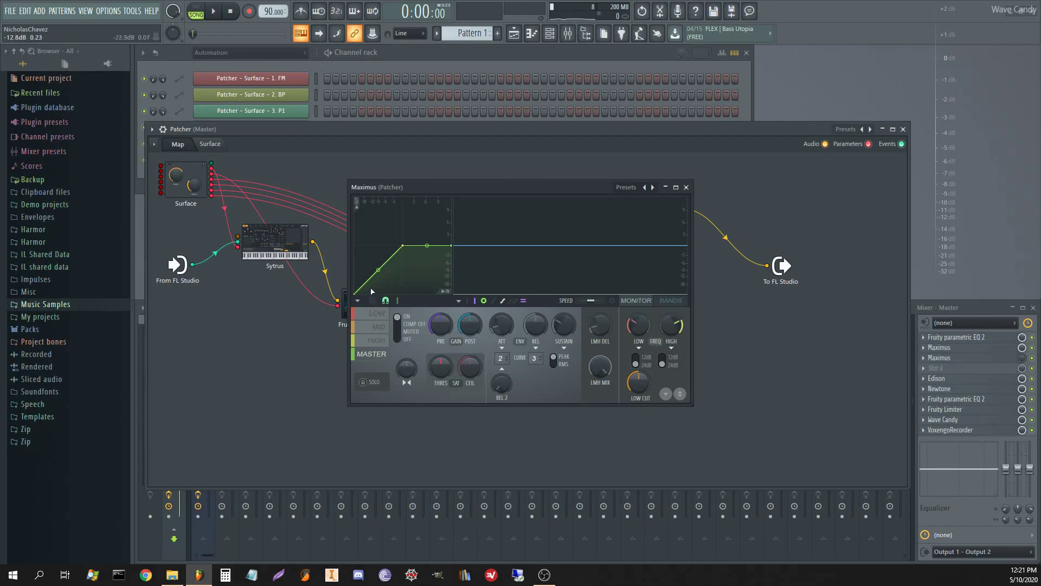
drag(378, 270, 378, 245)
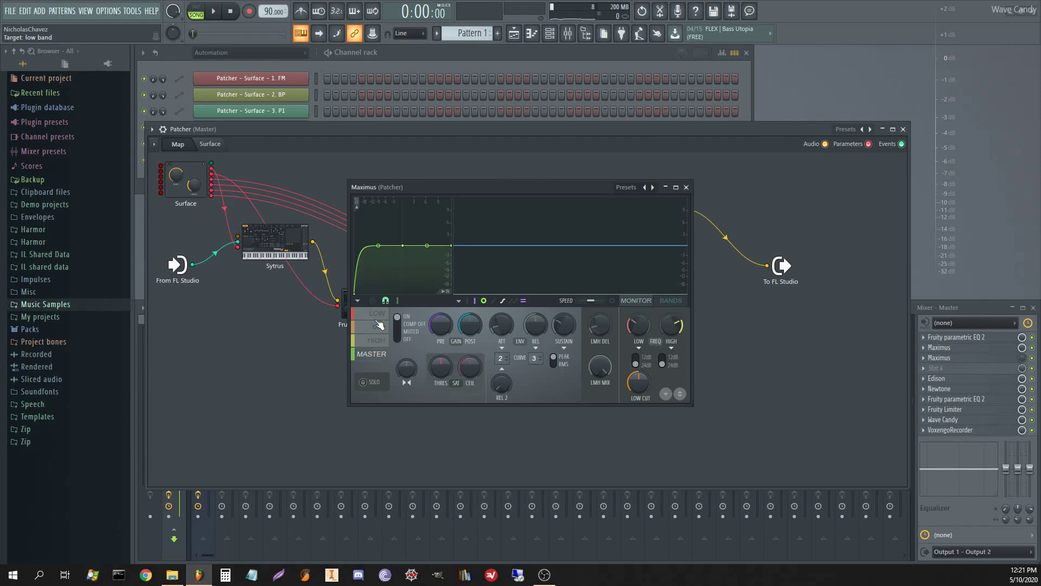
click(686, 187)
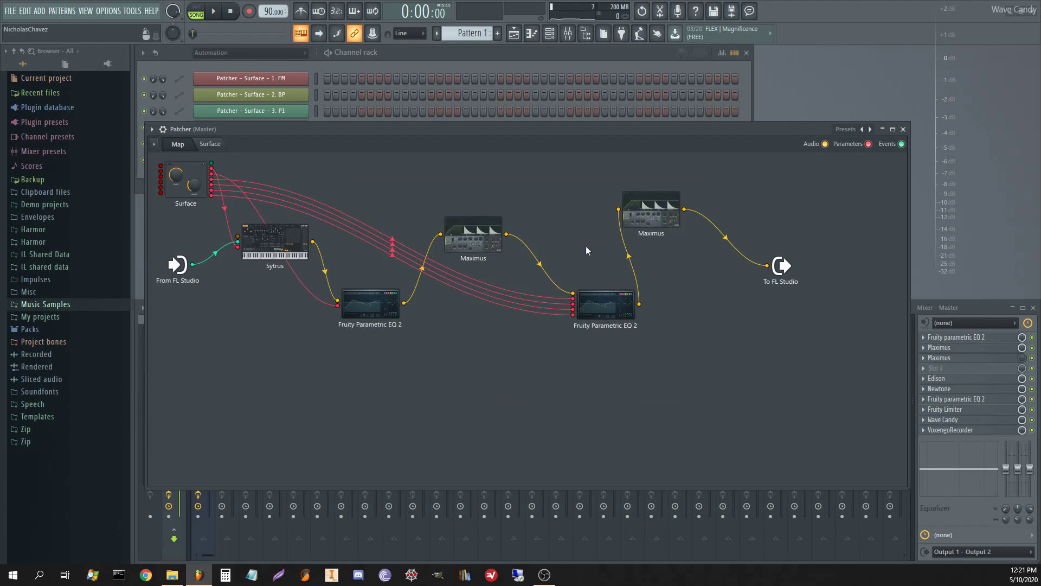
Step: In the second Maximus, set the point 1 to 2 curve tension to 100% for the Low, Mid, High and Master bands
click(662, 207)
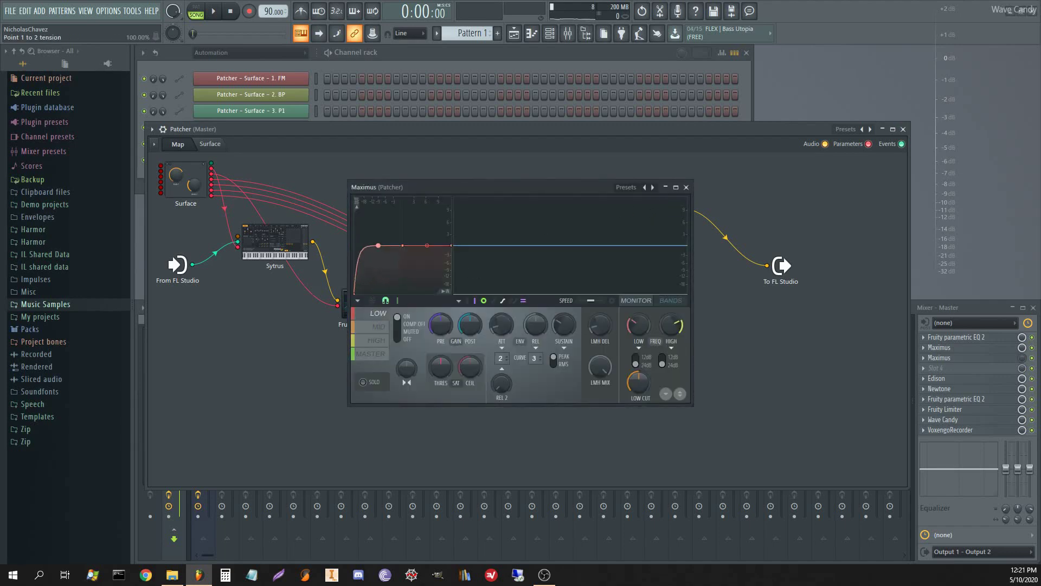
click(380, 327)
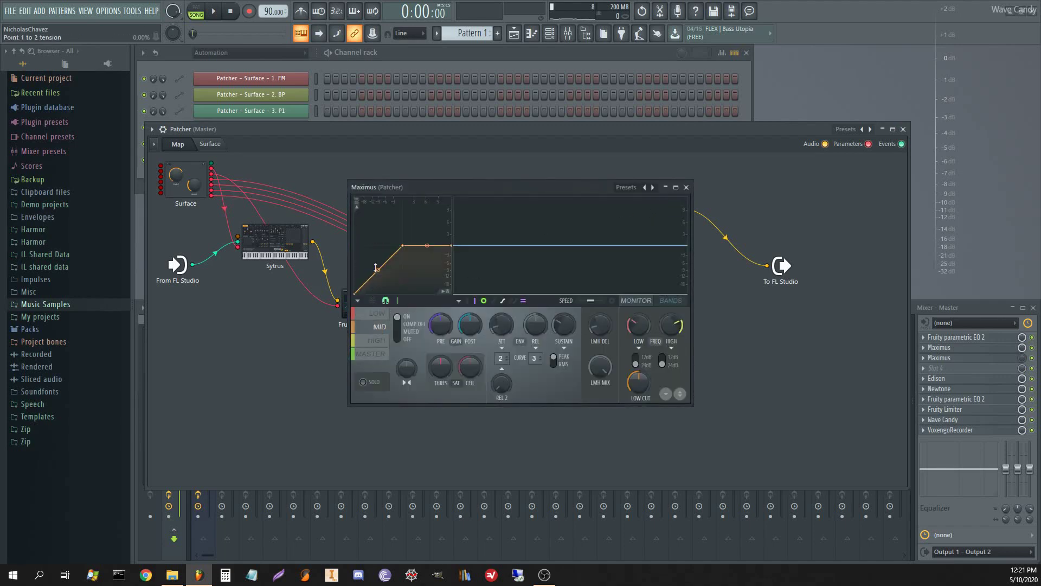
click(379, 340)
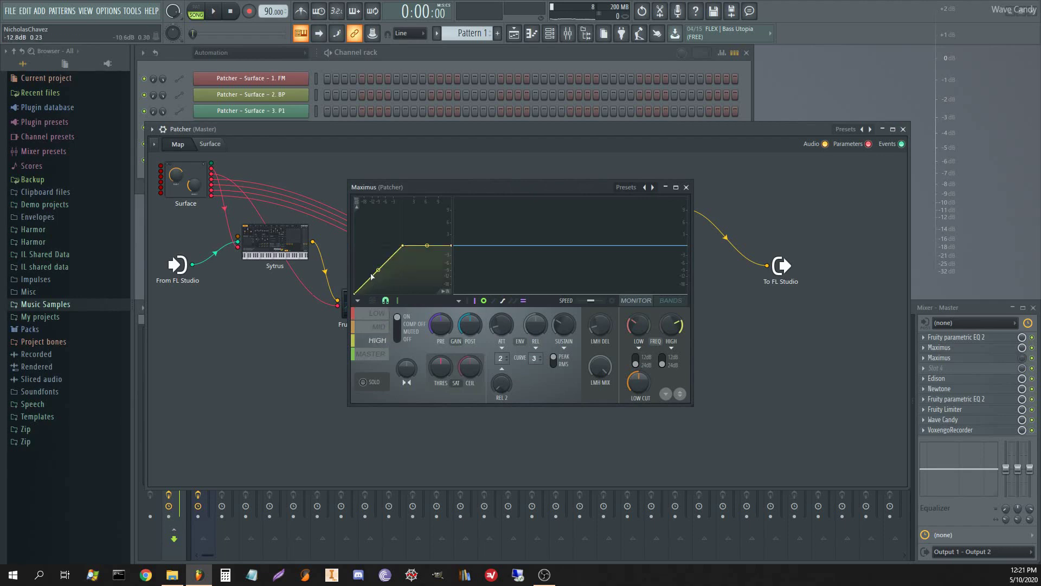
click(372, 353)
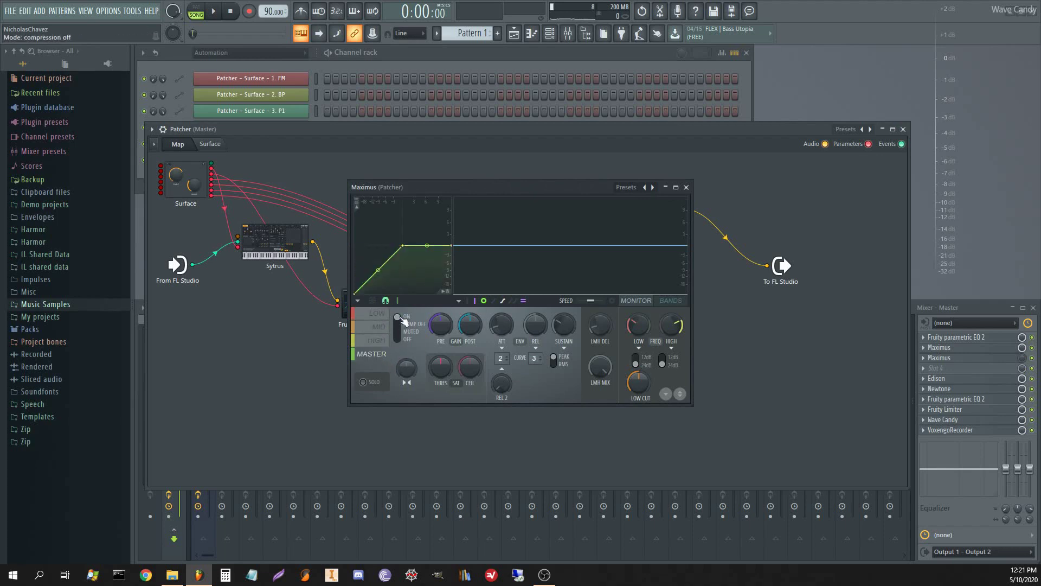
drag(378, 270, 391, 273)
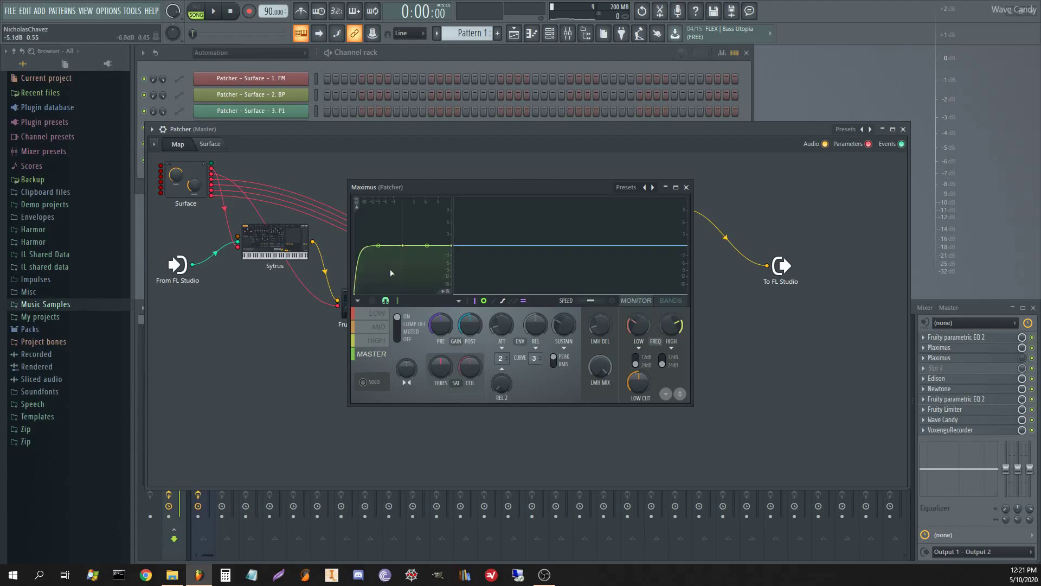
click(686, 188)
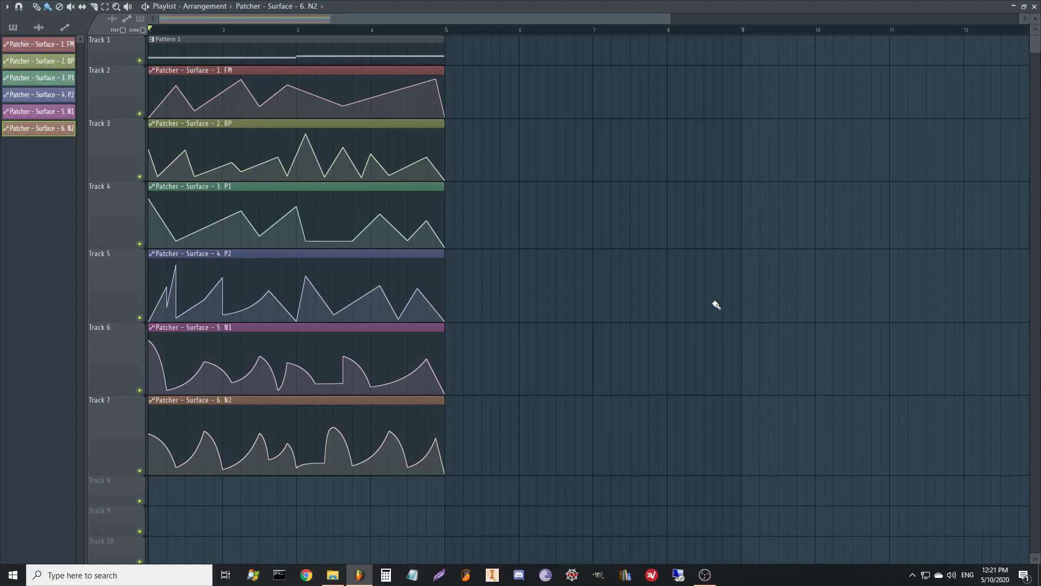
Step: Play the arrangement to hear the compressed bass, and review the first Maximus's Master curve
key(space)
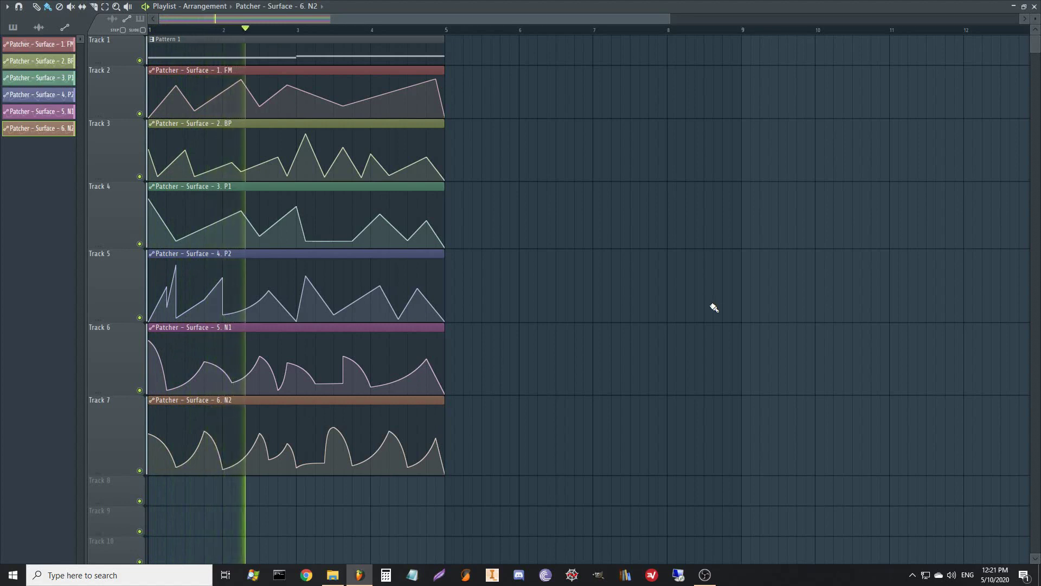
key(space)
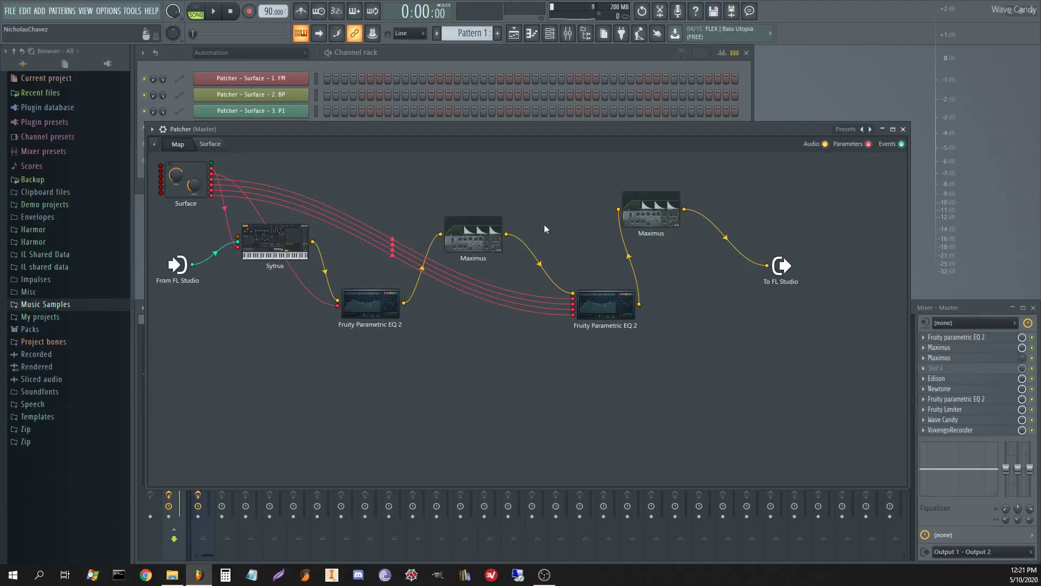
double_click(461, 228)
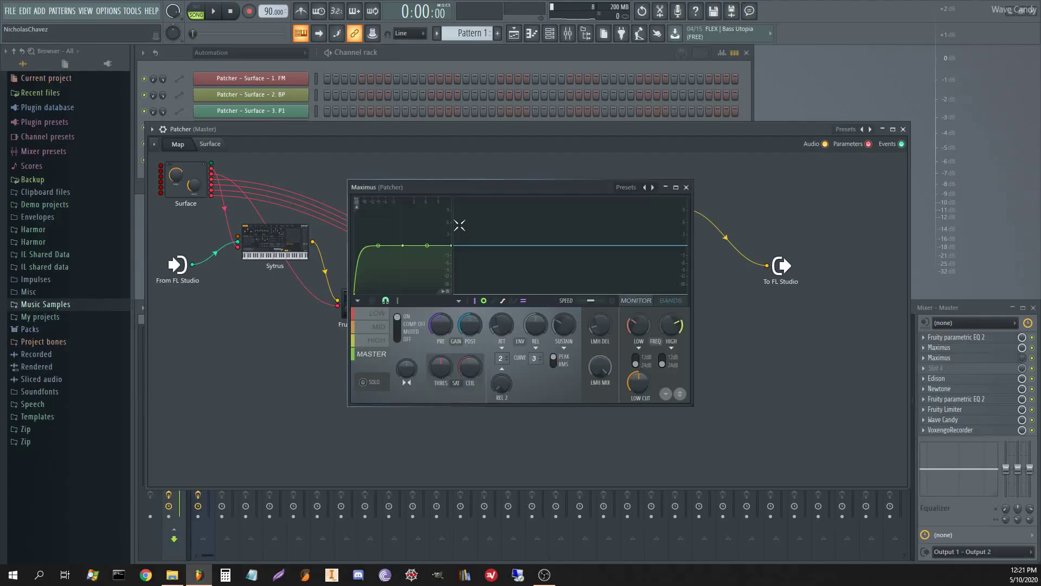
click(686, 187)
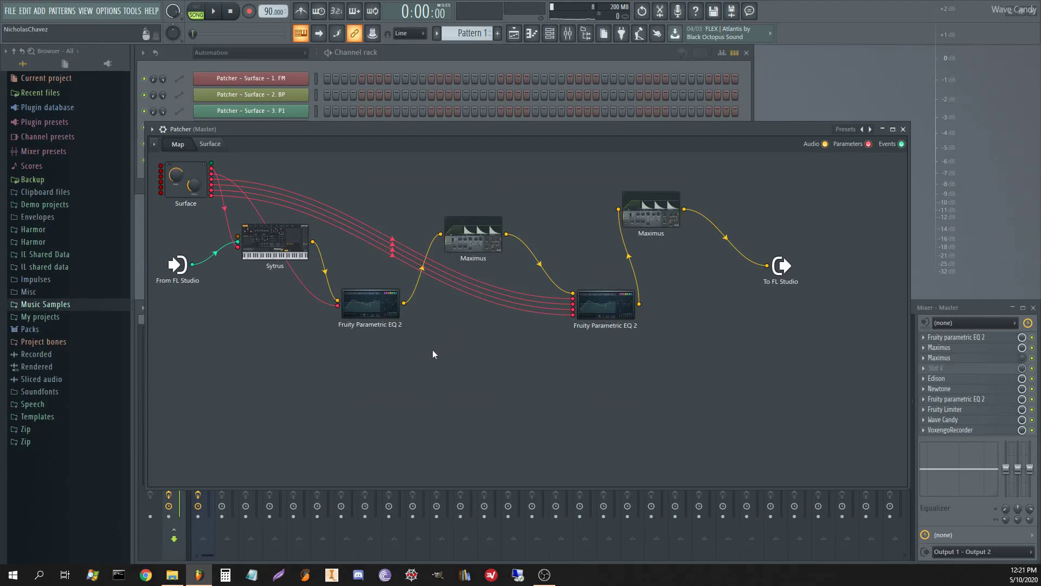
Step: Inspect the band-pass band in the first Fruity Parametric EQ 2, and play the arrangement again
click(379, 310)
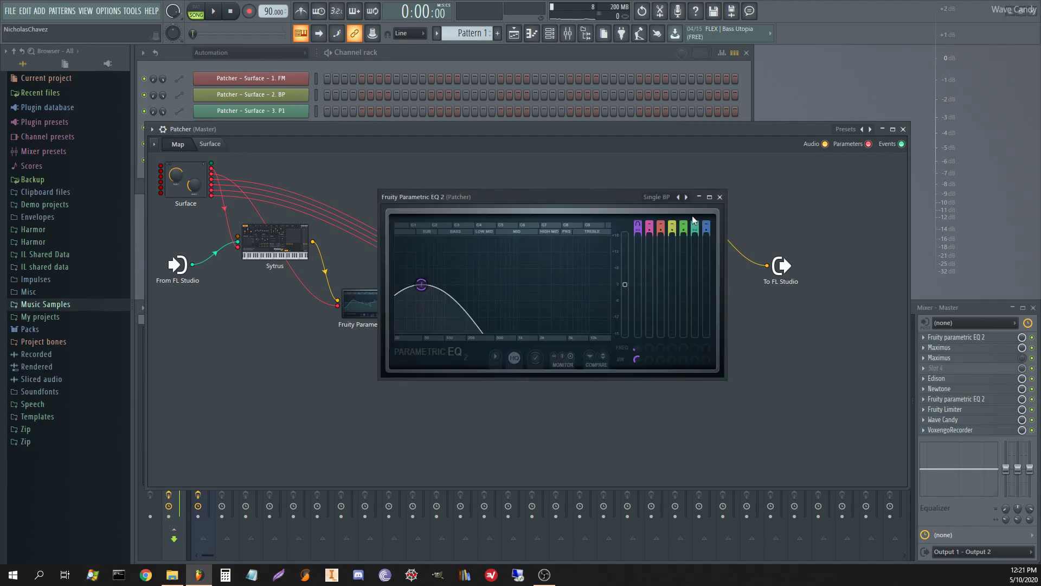
click(720, 197)
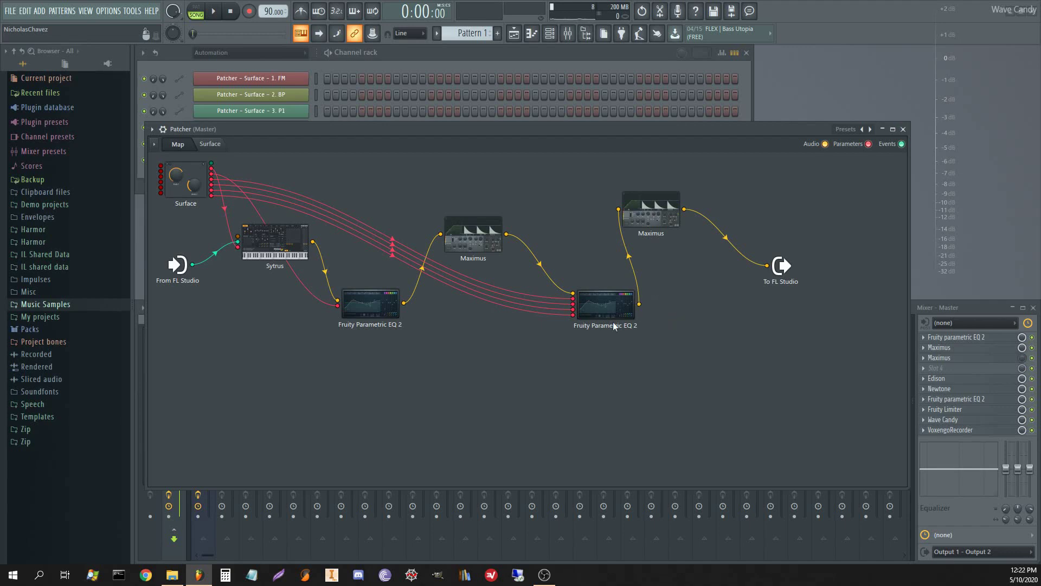
click(383, 317)
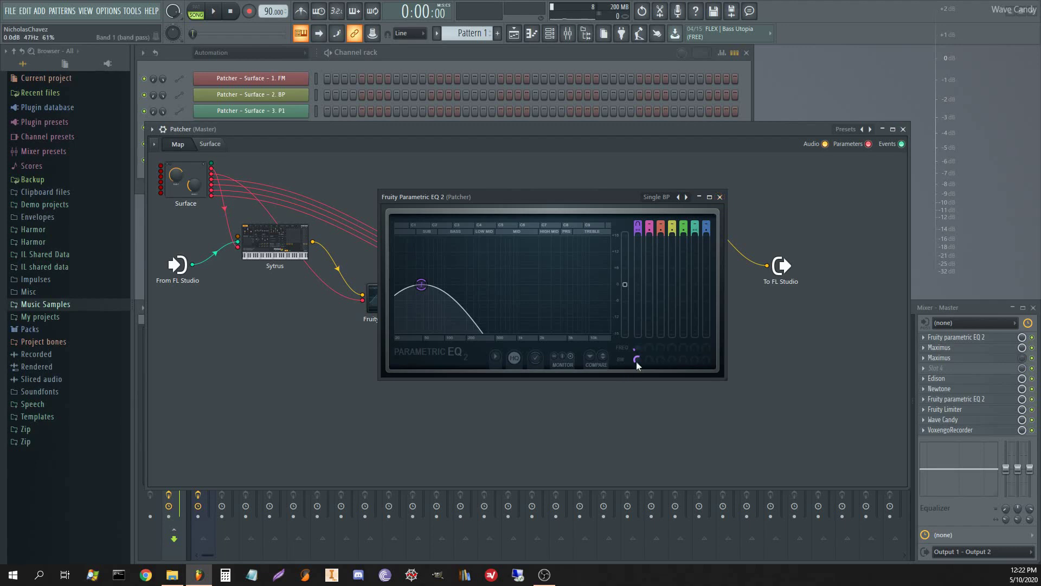
click(720, 198)
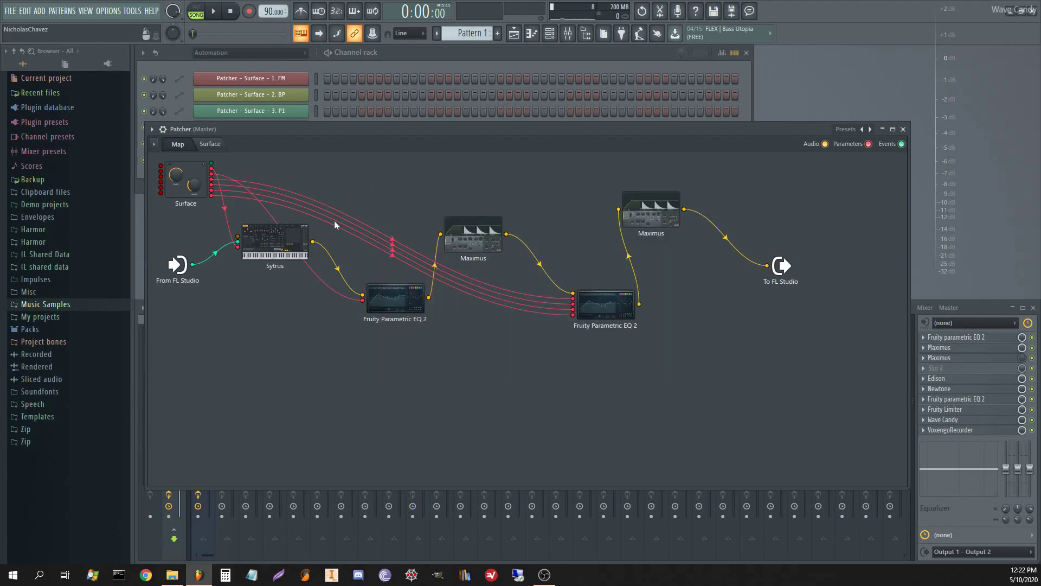
key(space)
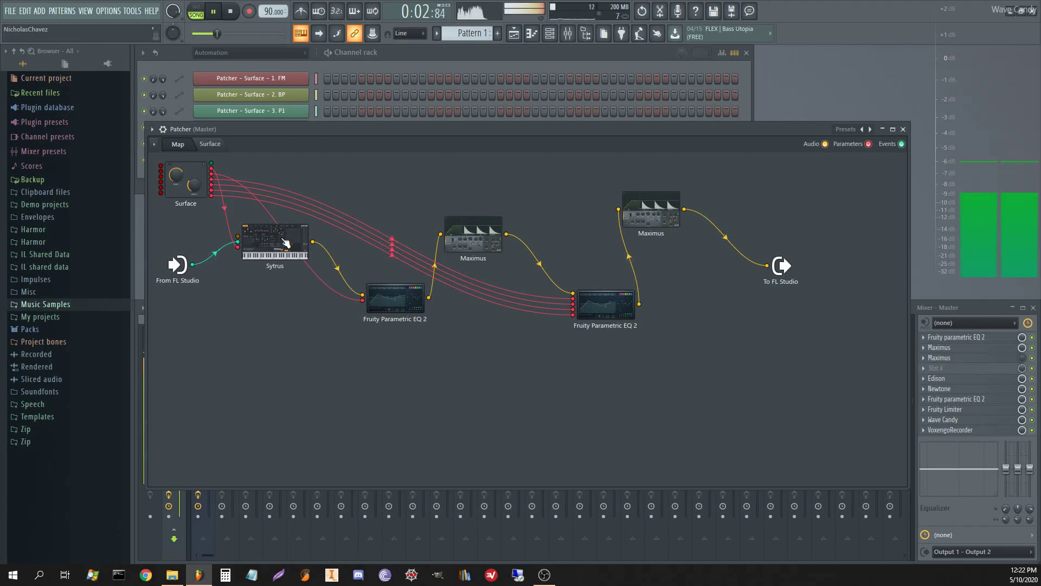
key(space)
Step: In Sytrus operator 1's oscillator, add second and third harmonics, with the third at 66%, and listen to the altered bass
click(286, 242)
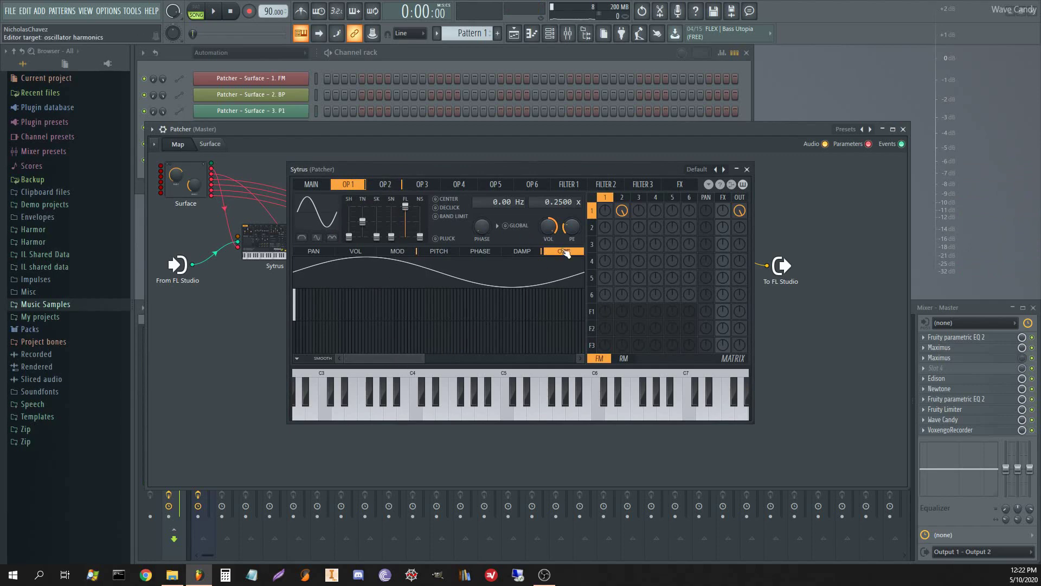
click(398, 186)
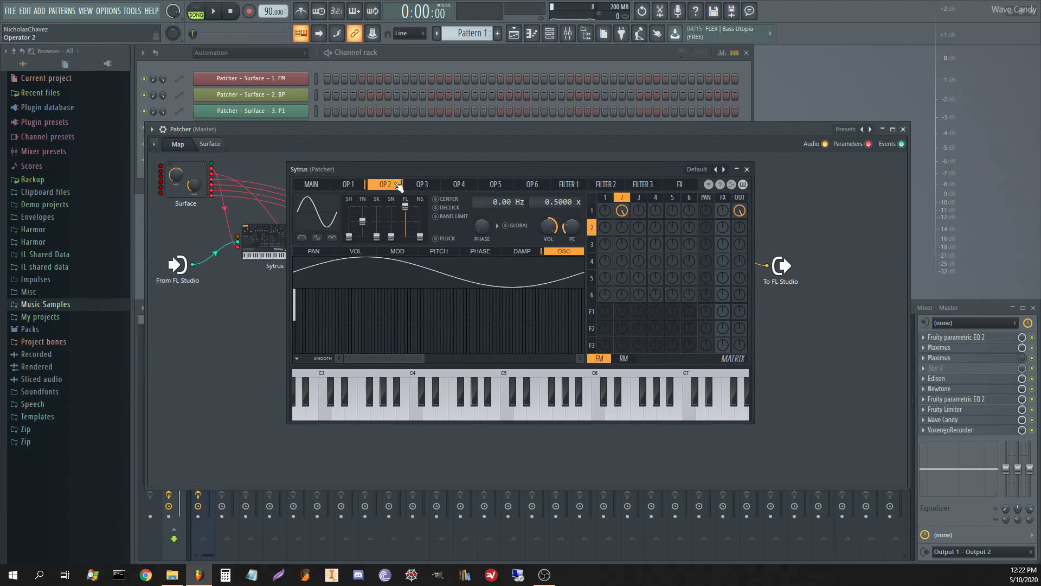
click(354, 186)
click(302, 298)
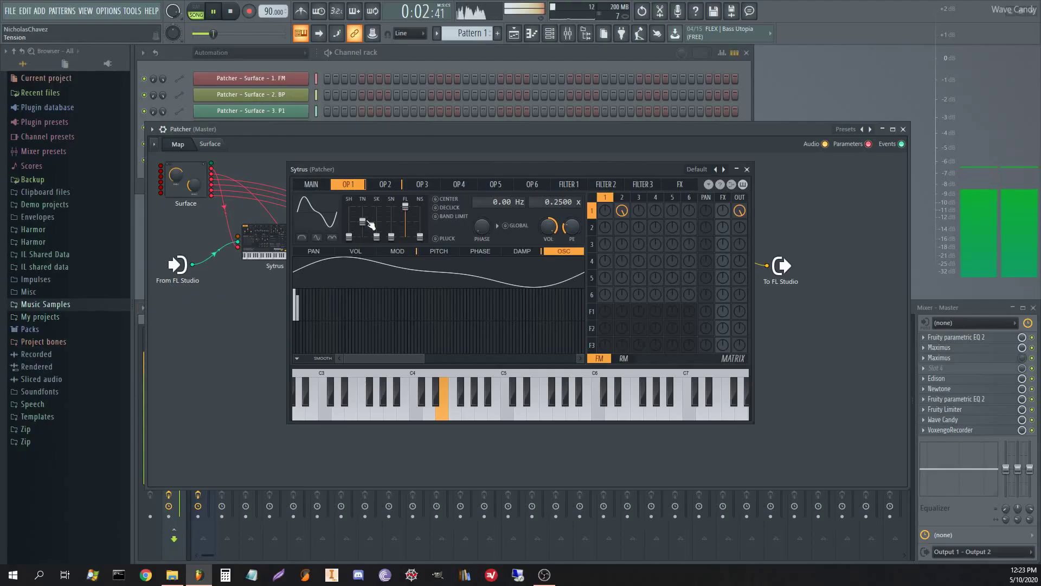
key(space)
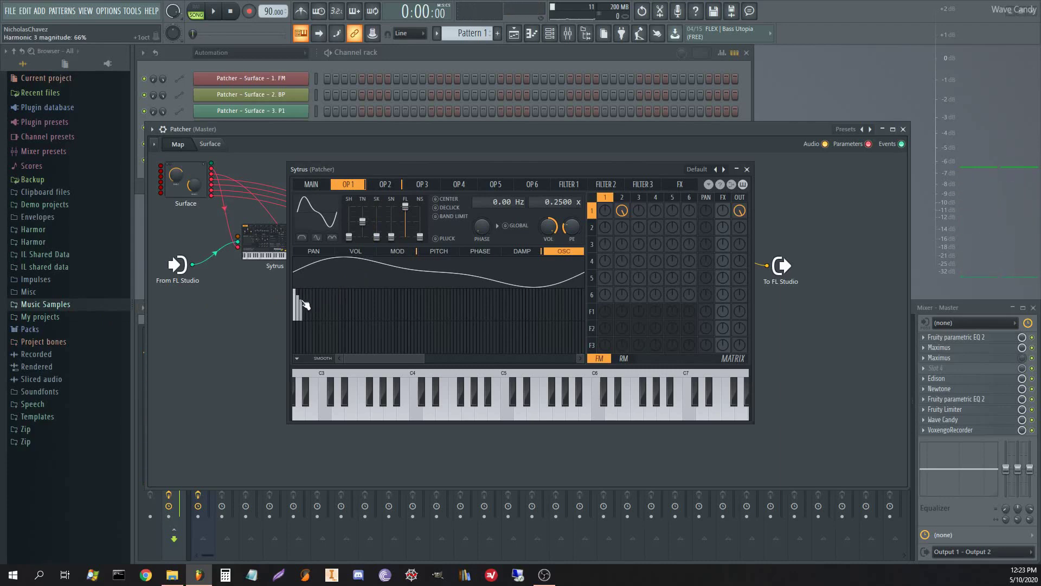
Step: In Sytrus operator 1's oscillator, add four scattered groups of higher harmonics at low to medium magnitudes
click(328, 307)
click(350, 301)
click(374, 312)
click(395, 314)
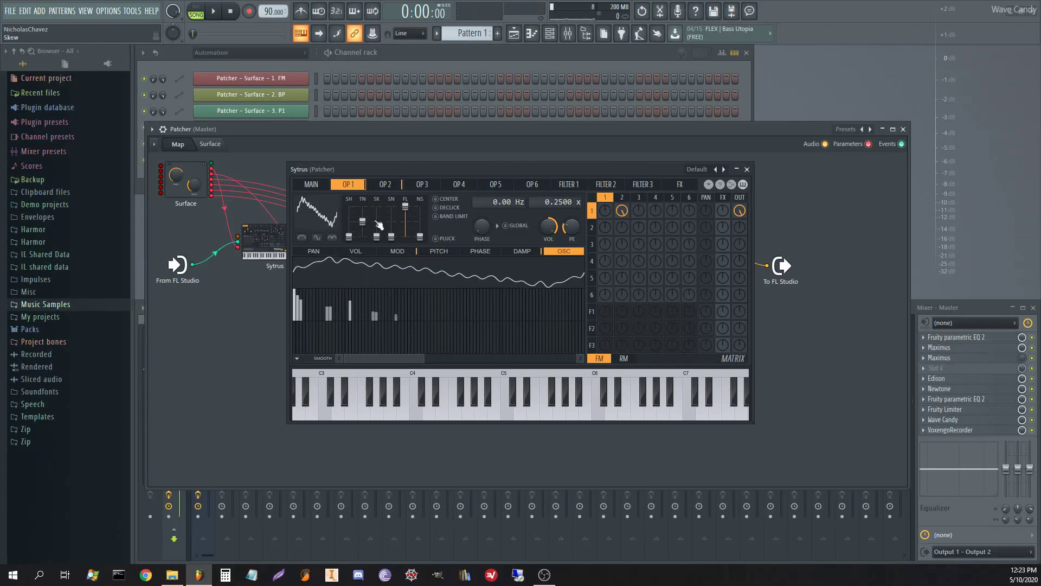
Step: In operator 2's oscillator, add scattered harmonics across the range, including harmonic 17 at 49%, and play the arrangement
click(385, 184)
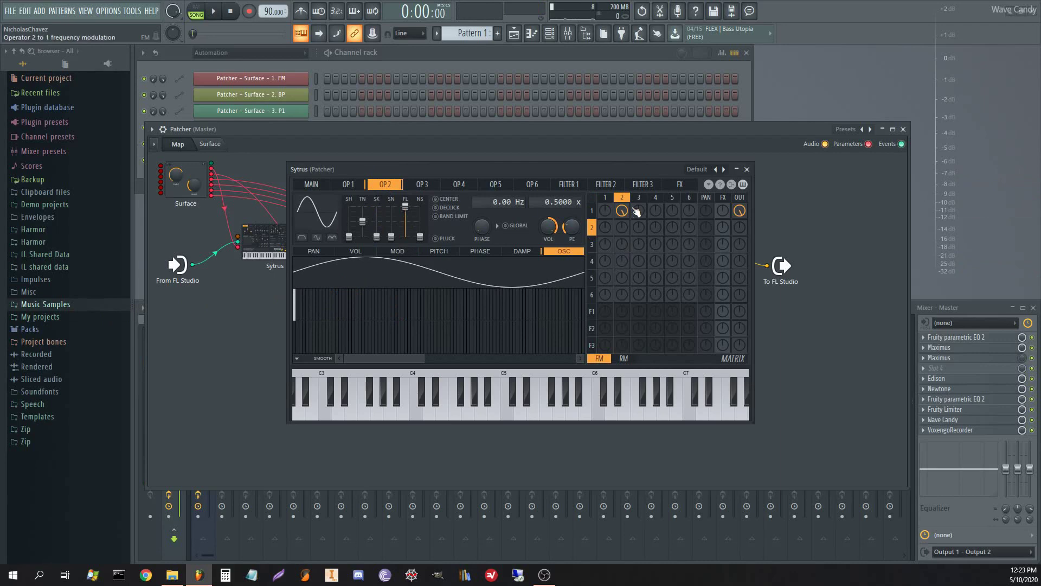
click(298, 299)
click(312, 312)
click(347, 305)
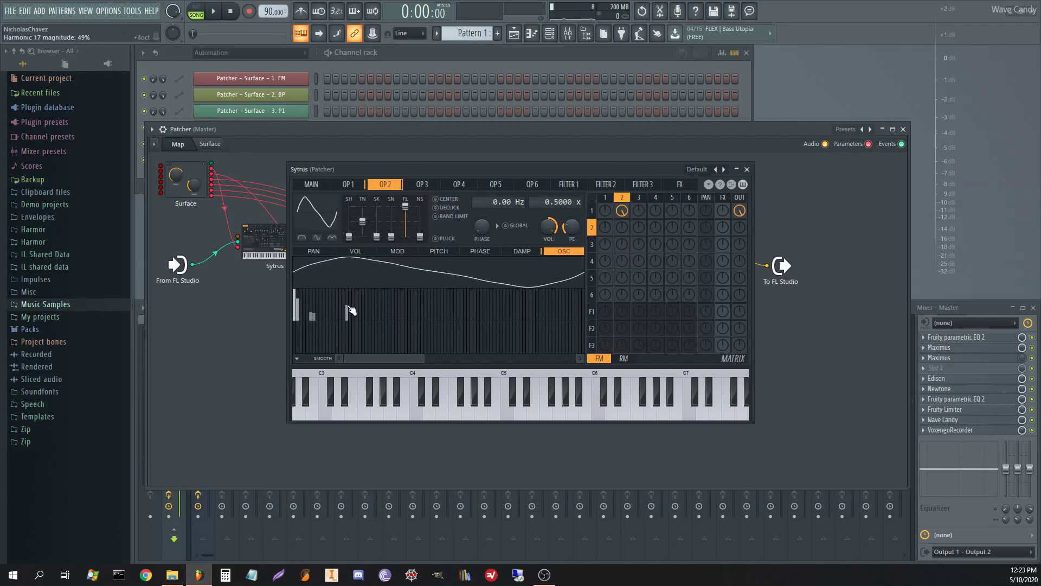
drag(370, 311, 439, 306)
click(495, 308)
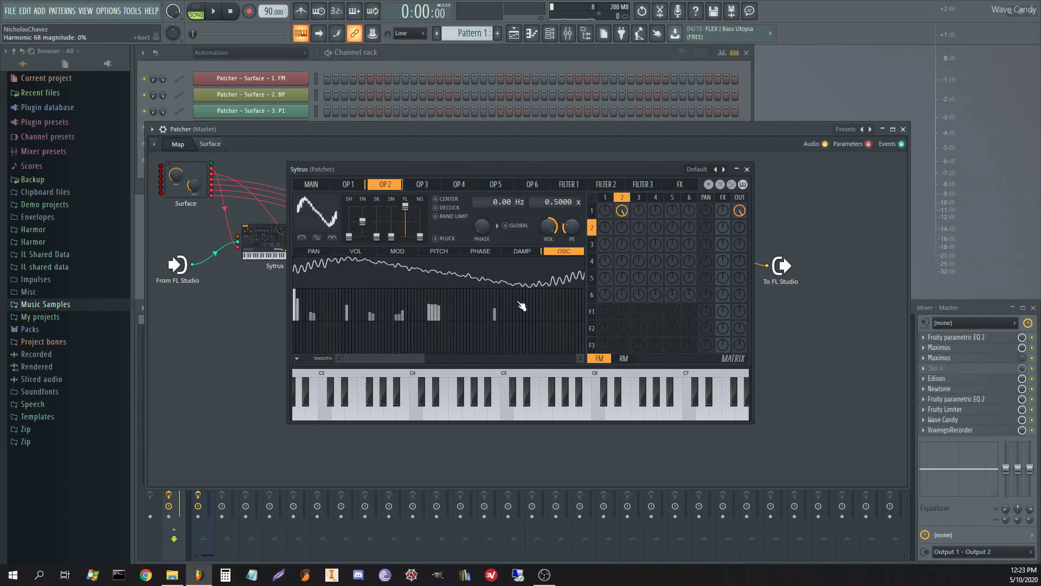
click(521, 307)
click(551, 315)
key(space)
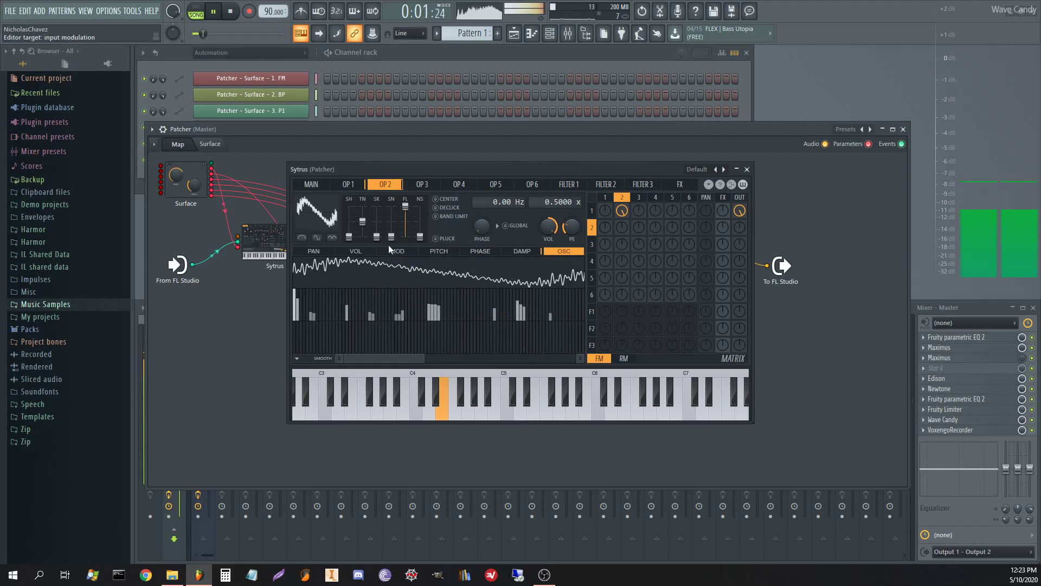
Step: During playback, lower operator 2's two clusters of upper harmonics, with harmonic 68 at 17%, and add two lower harmonics
click(348, 184)
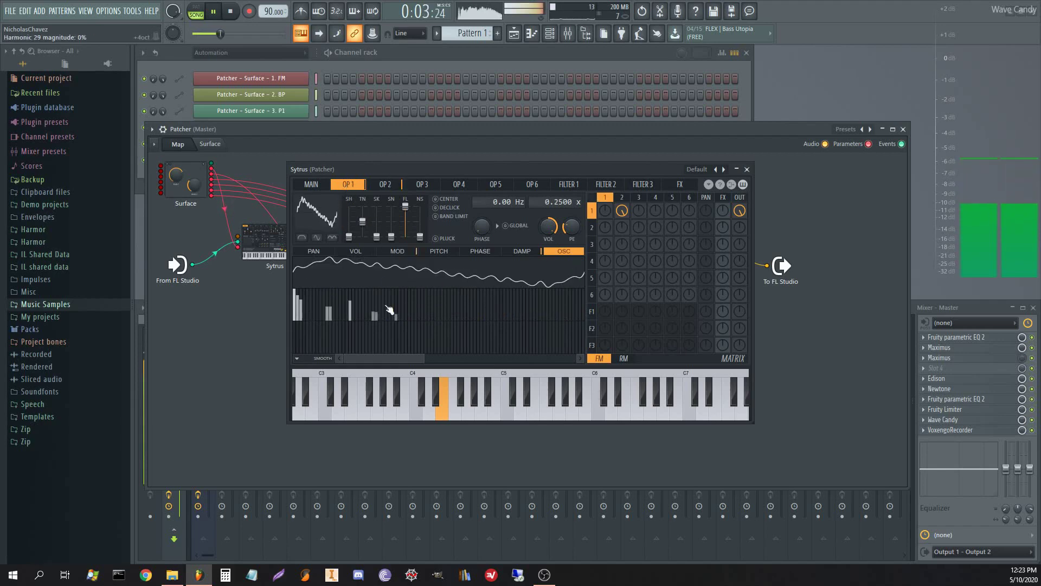
click(385, 185)
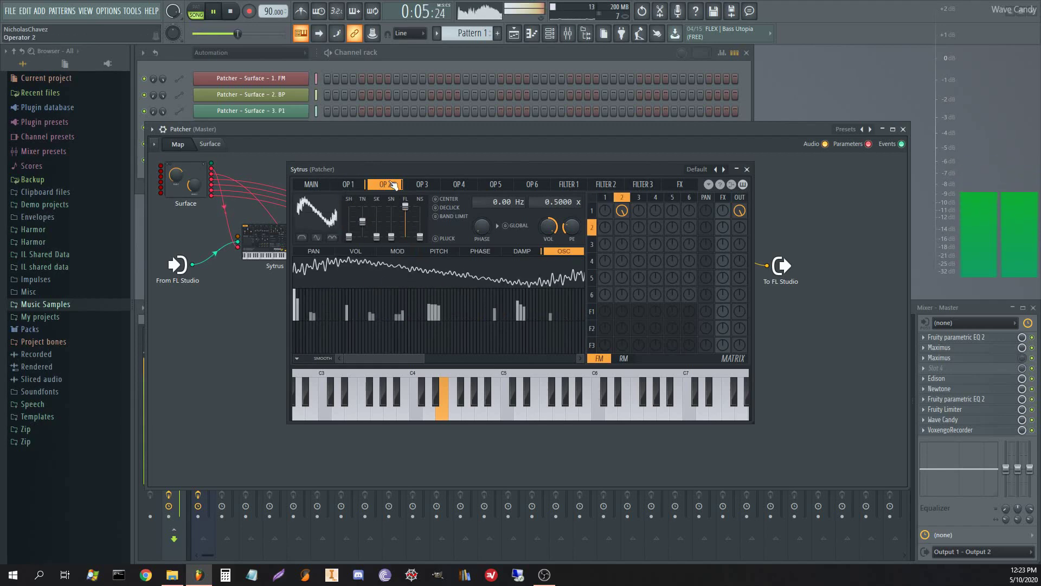
drag(432, 316, 443, 317)
drag(514, 316, 522, 319)
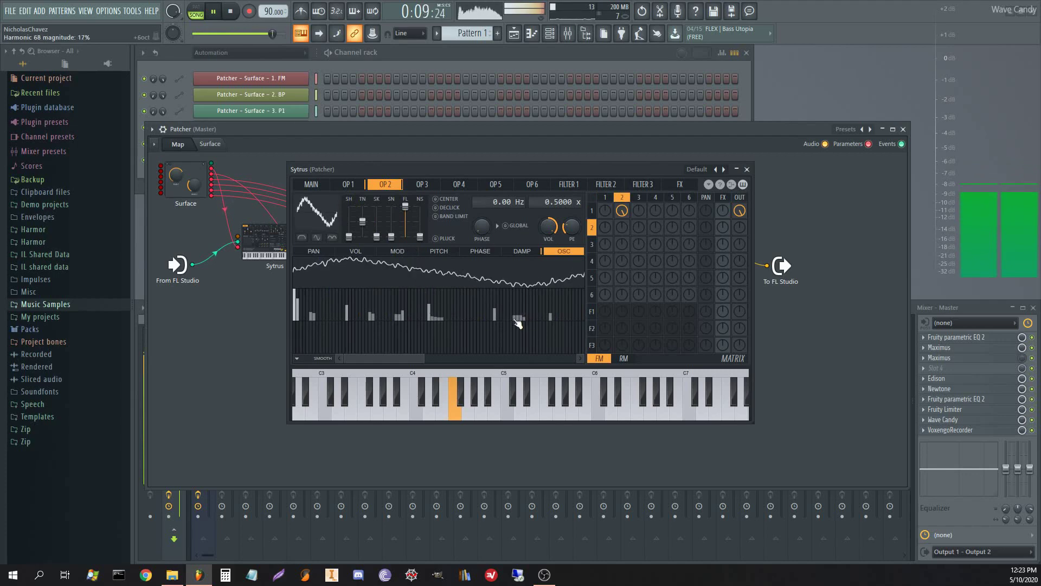
click(331, 306)
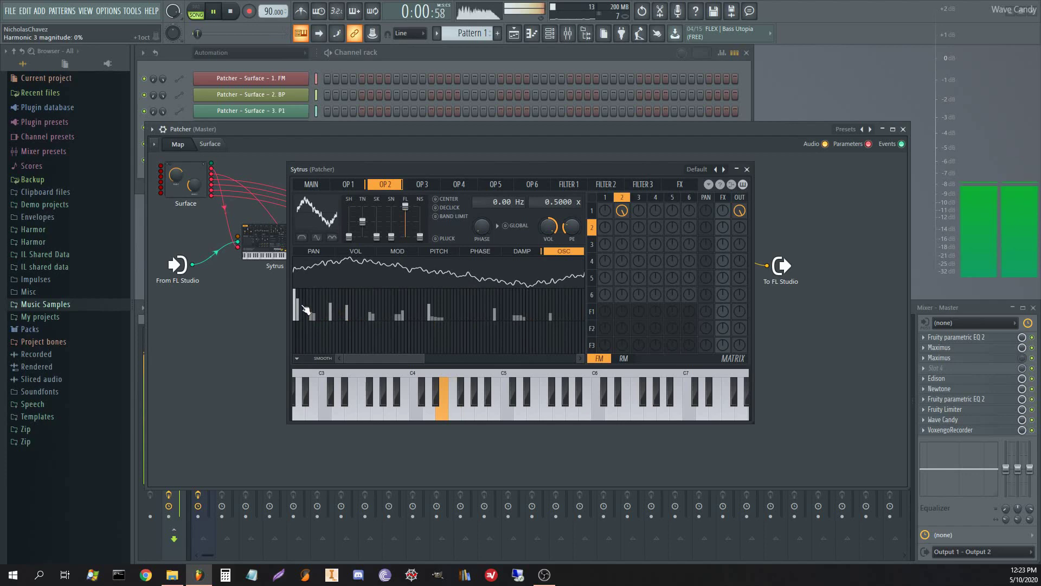
click(308, 310)
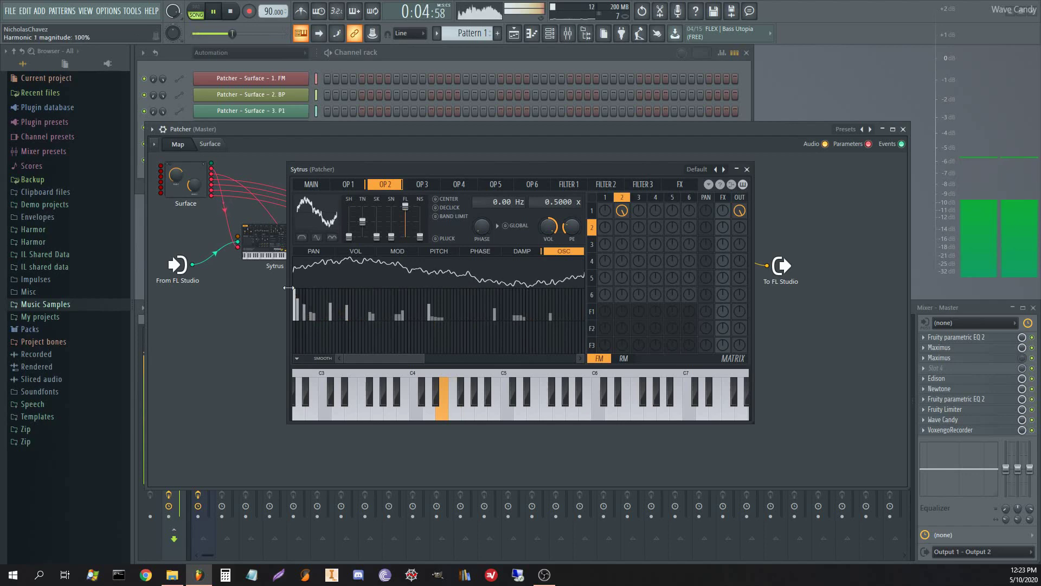
Step: In operator 1's oscillator, try harmonic 5 at 78%, reduce it to a low level, and add faint harmonics in the upper range
click(343, 185)
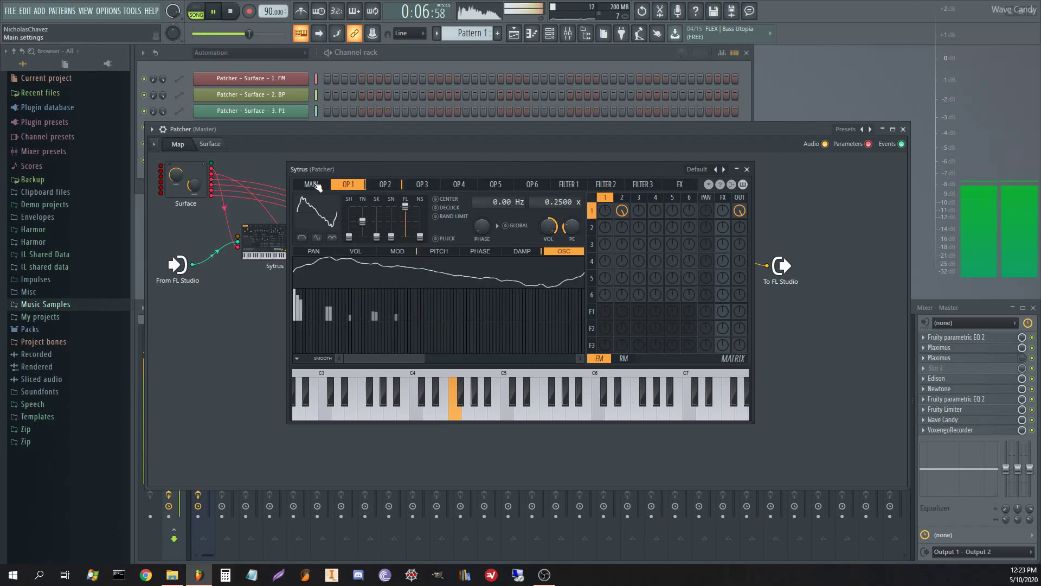
click(308, 298)
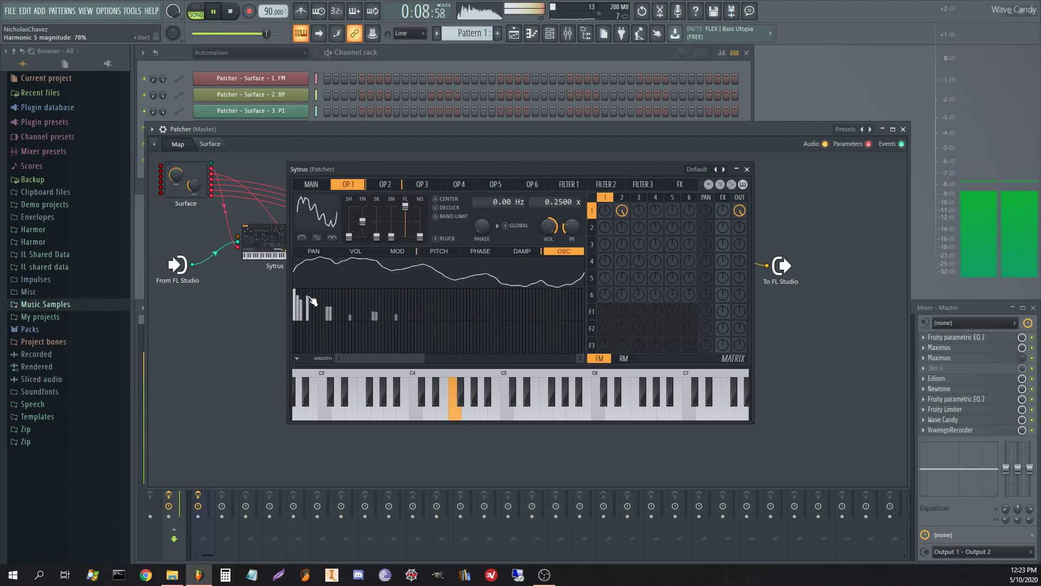
click(308, 312)
click(475, 308)
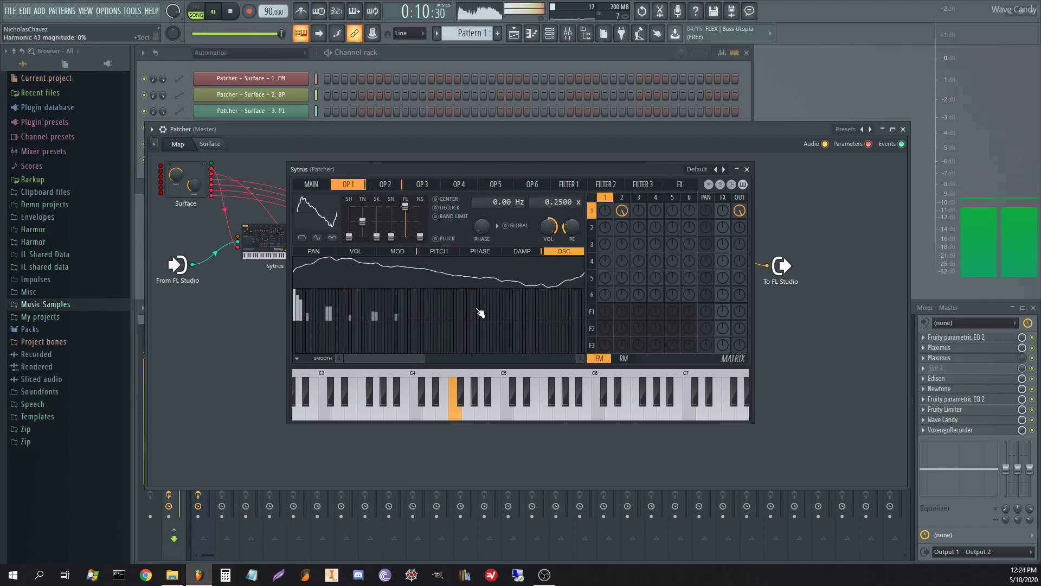
drag(506, 316, 461, 317)
Step: Add harmonic 22 at 47%, harmonic 16 at 37% and another low harmonic to operator 1, and stop playback
click(363, 306)
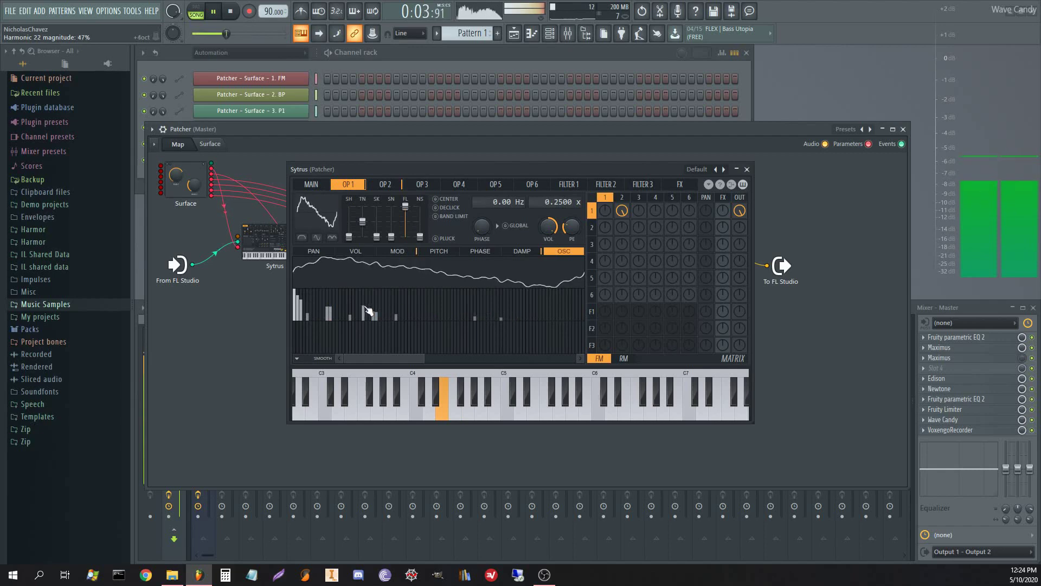
click(343, 302)
click(344, 310)
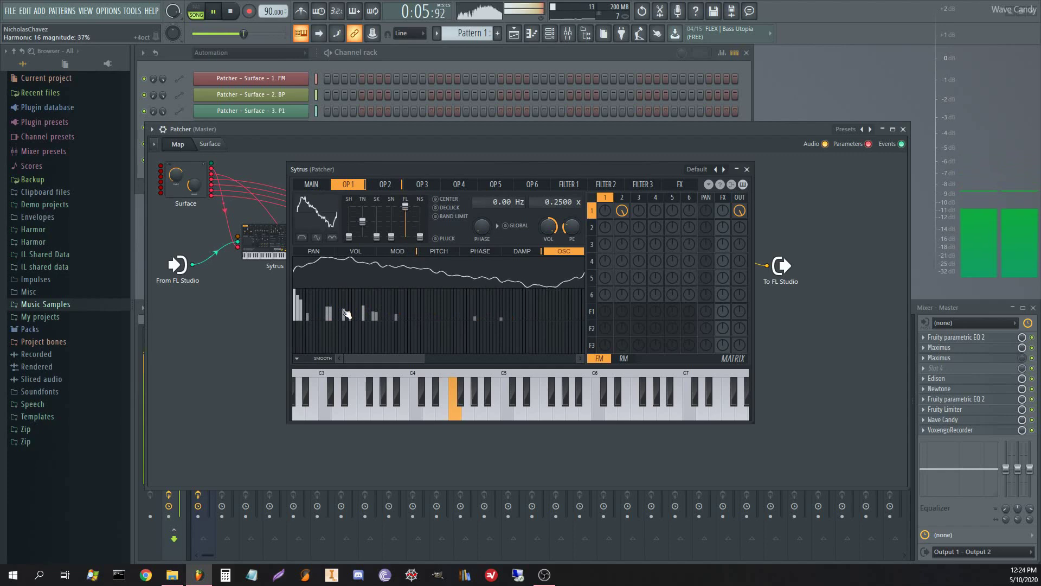
click(318, 304)
key(space)
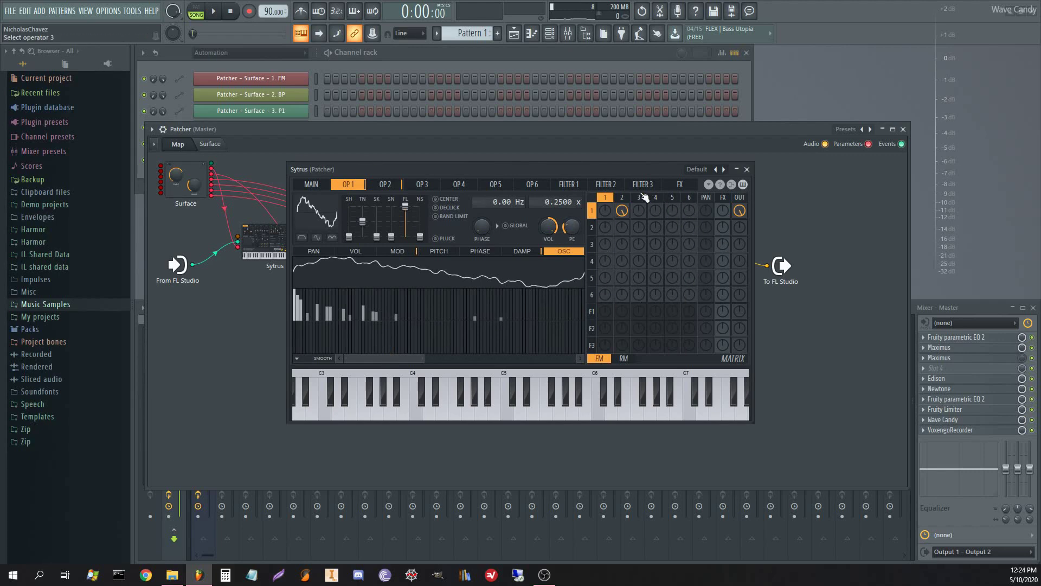
Step: Compare Sytrus's ring and frequency modulation matrices, close Sytrus, and play the arrangement with its automation clips
click(624, 358)
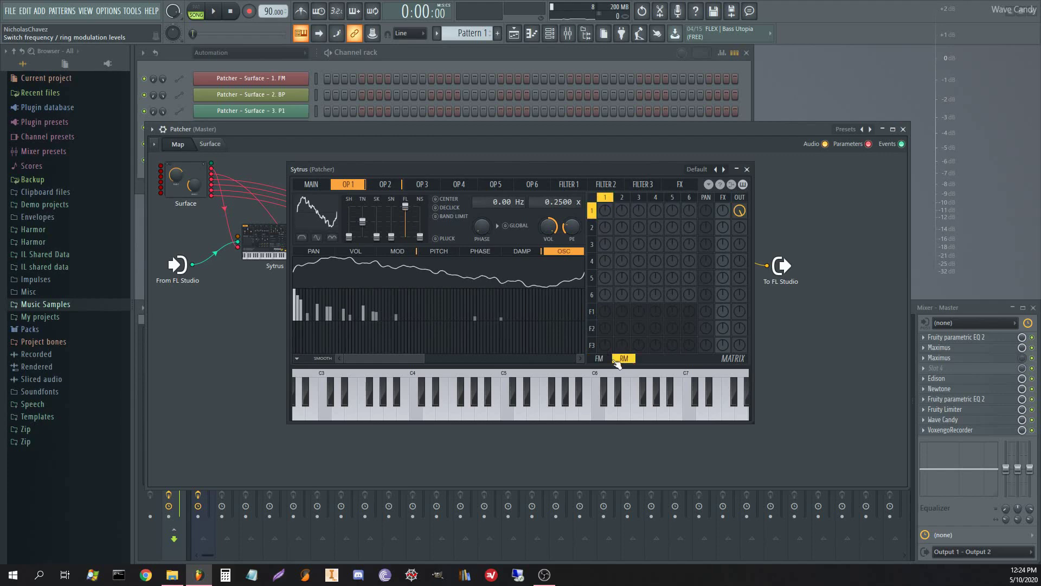
click(600, 359)
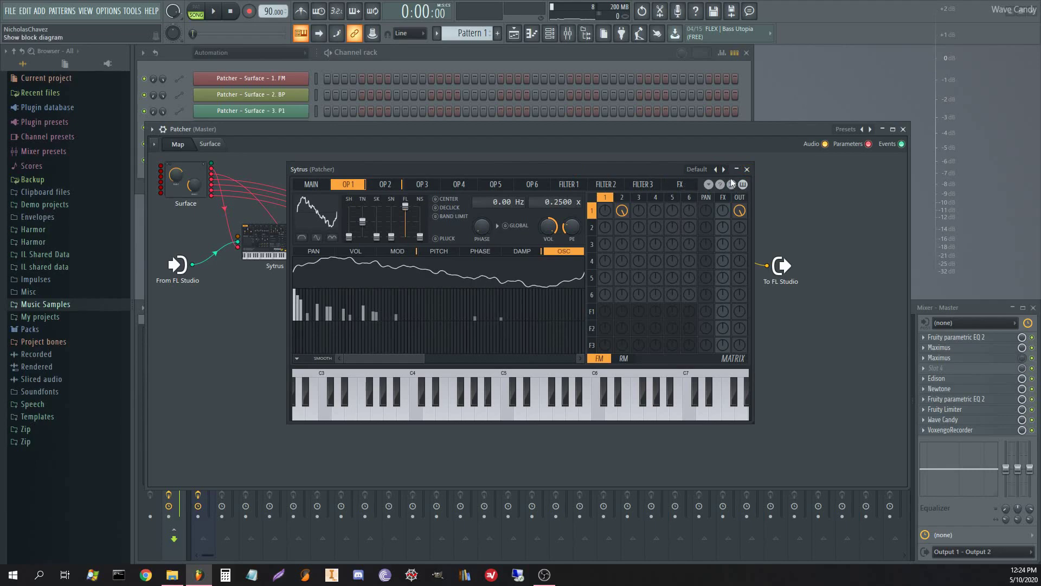
click(746, 168)
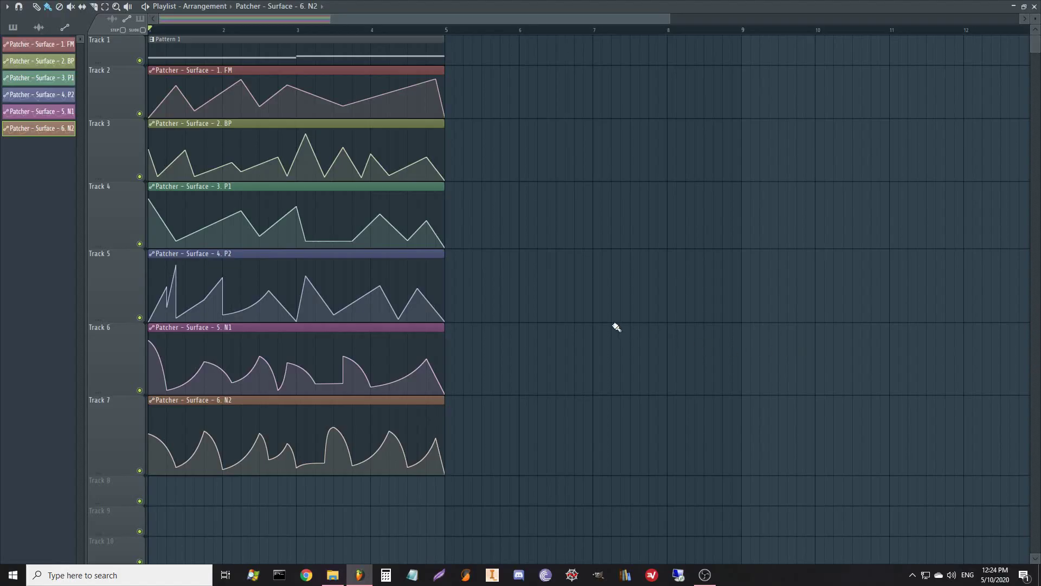
key(space)
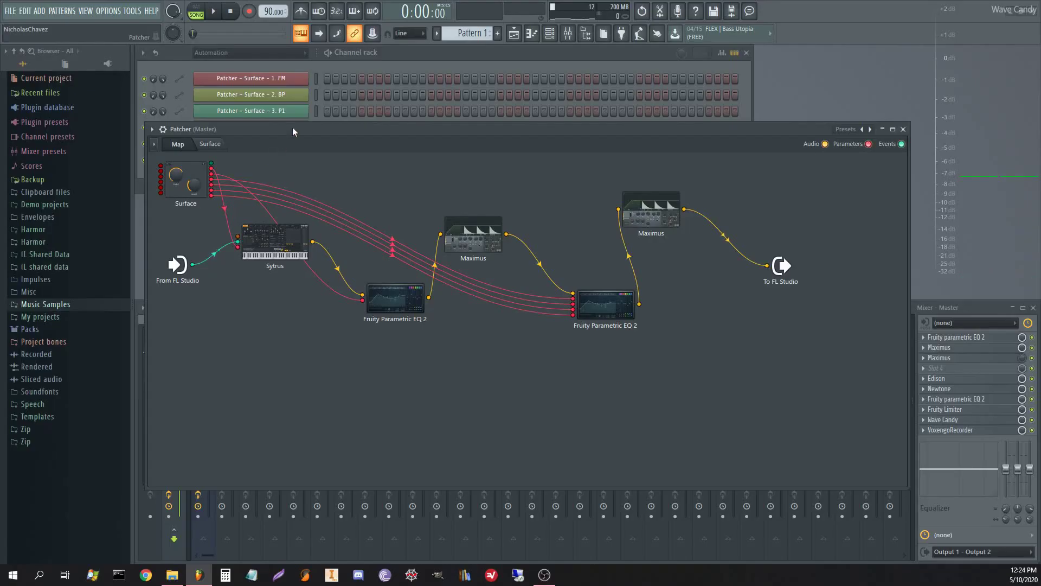
drag(291, 127, 305, 120)
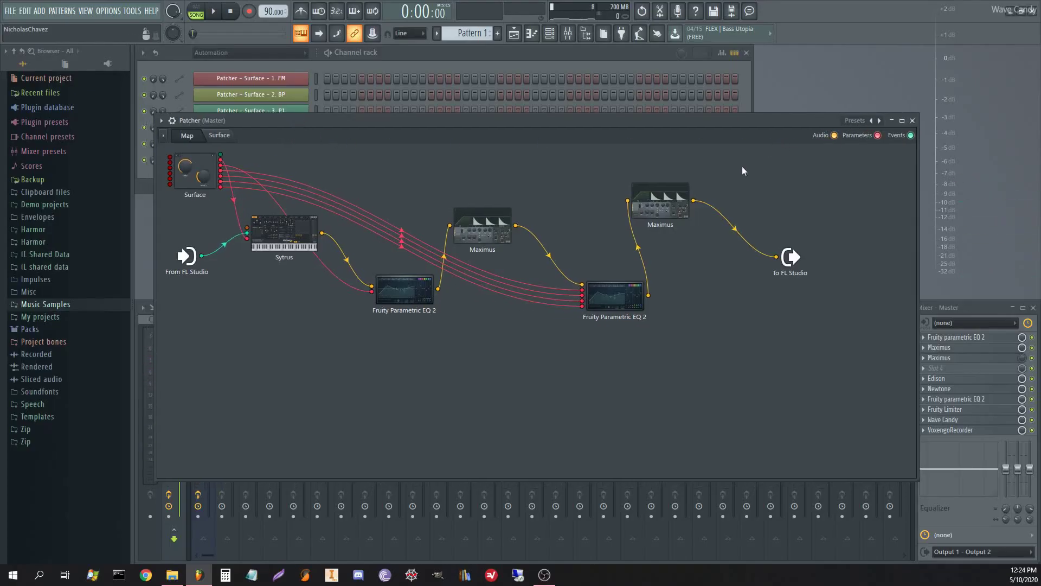
right_click(693, 204)
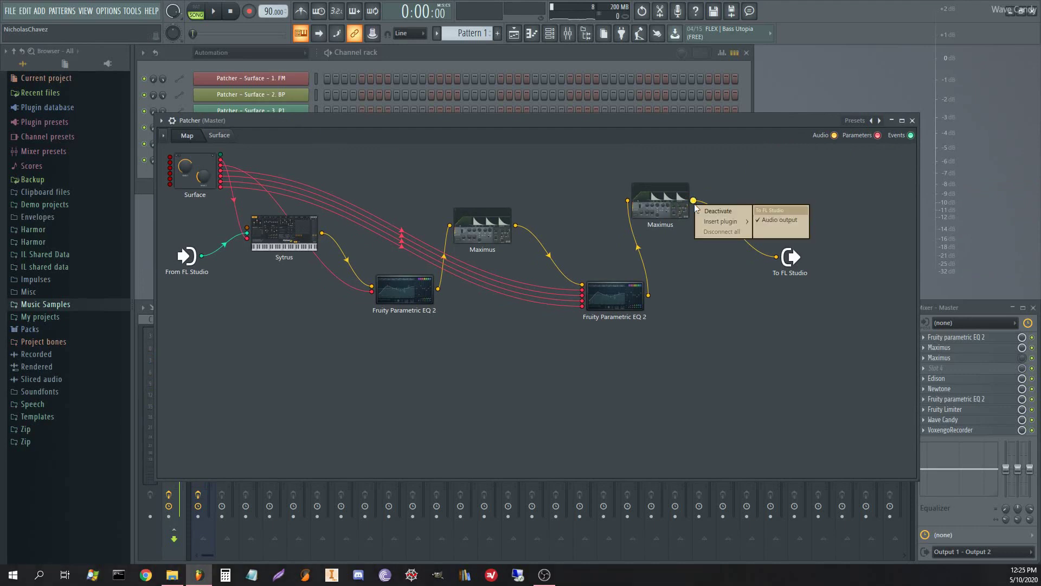
mouse_move(722, 222)
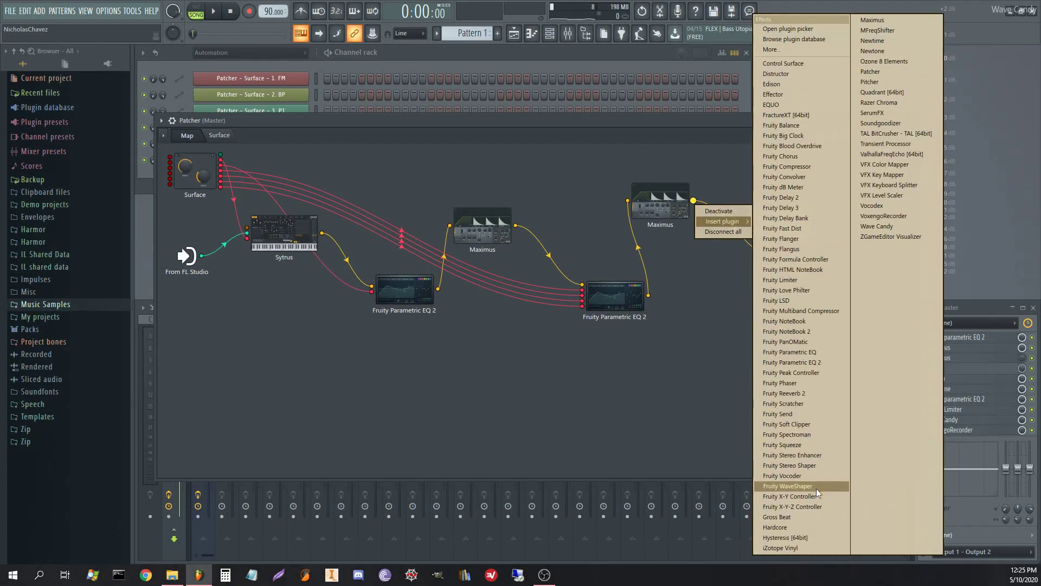
click(816, 352)
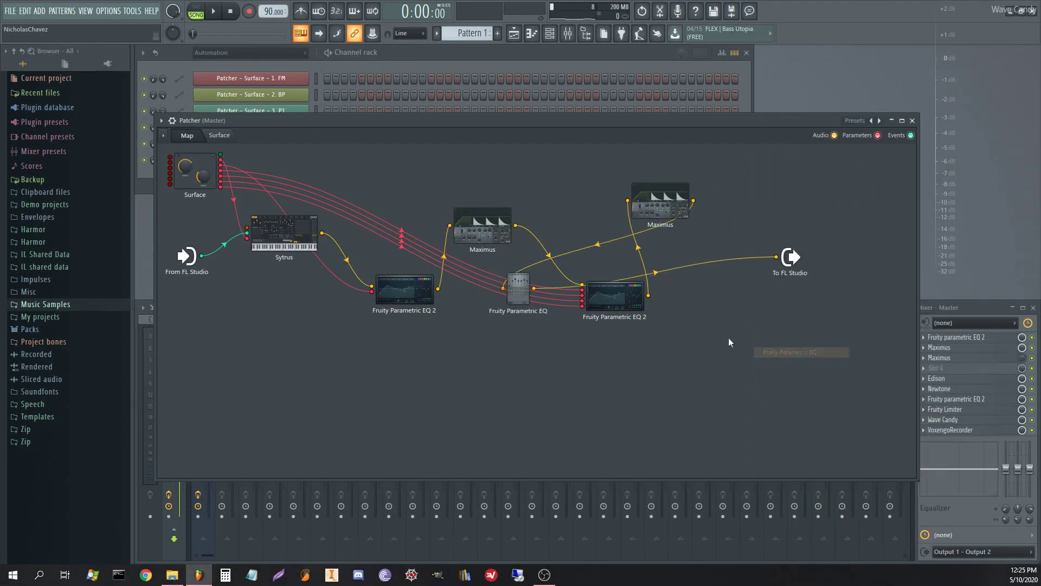
right_click(520, 290)
click(538, 329)
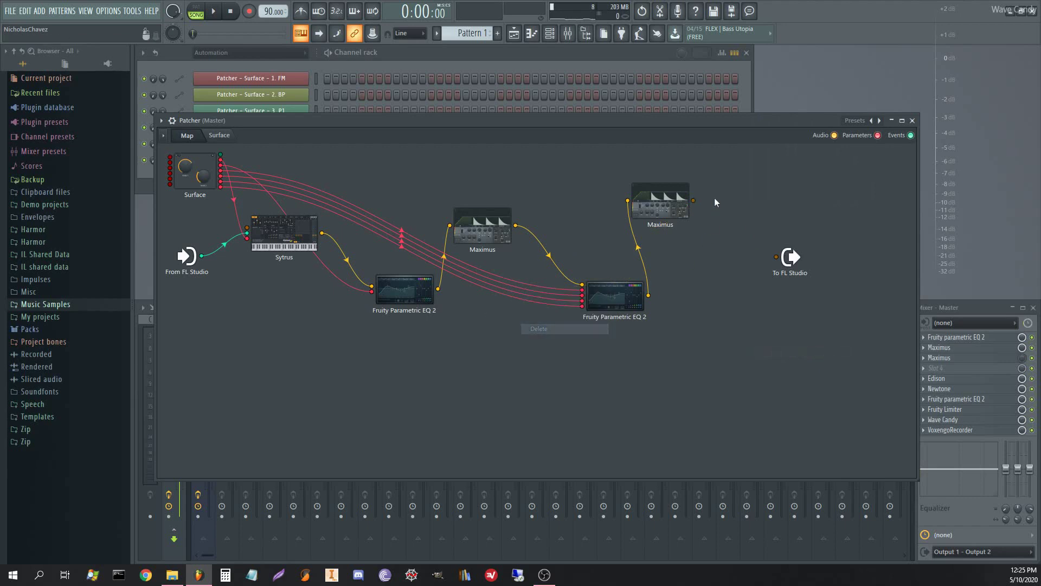
Step: Add a Fruity Parametric EQ 2 to the Patcher map and wire it between the second Maximus and To FL Studio
right_click(711, 230)
mouse_move(759, 248)
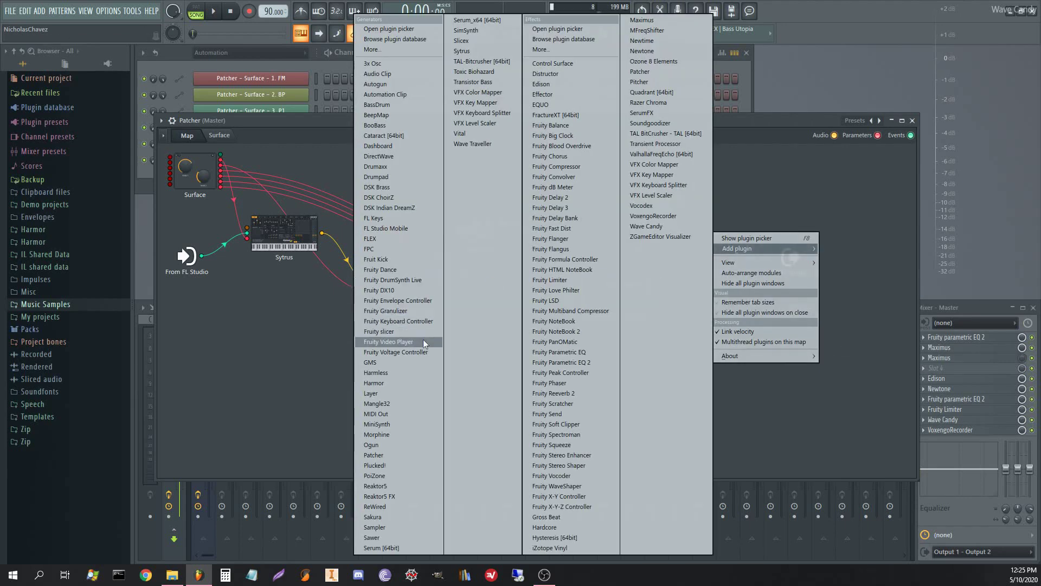
click(572, 362)
drag(497, 302, 719, 312)
drag(693, 200, 690, 300)
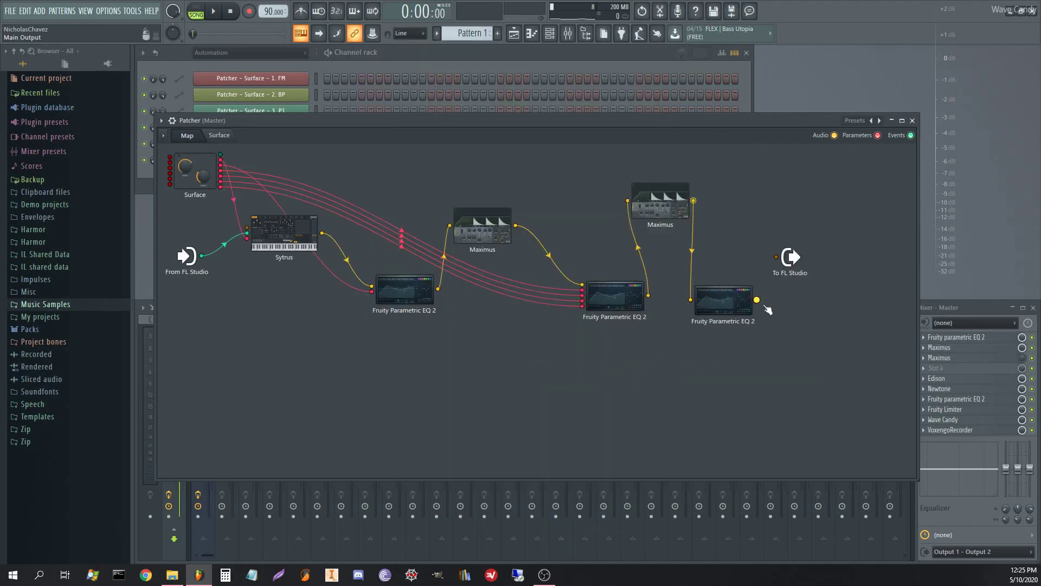
drag(756, 300, 776, 257)
Step: In the new Fruity Parametric EQ 2, cut band 3, boost band 4 by 2.8 dB at 1861 Hz, and listen to the result
click(398, 293)
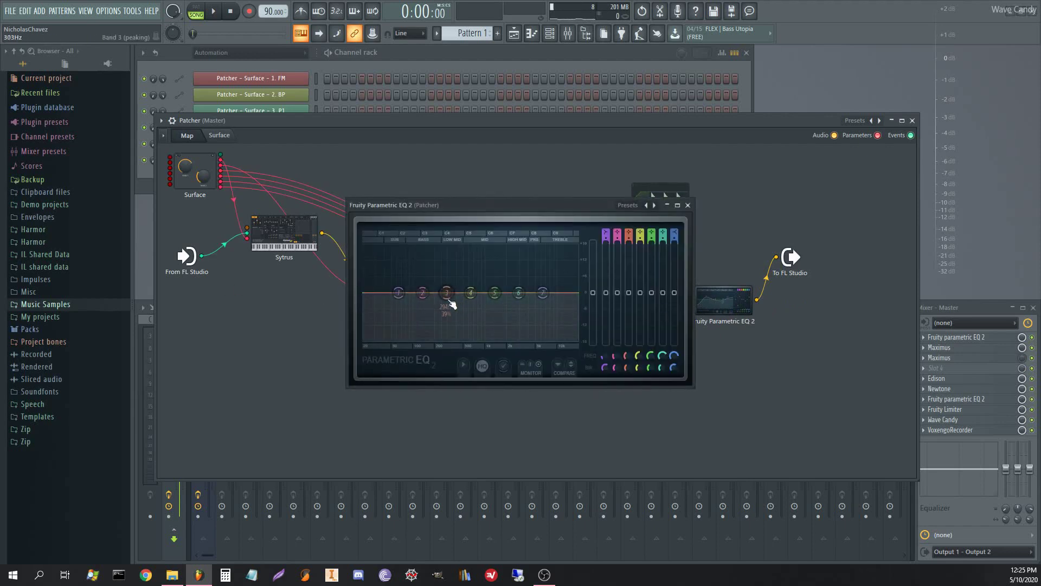
drag(446, 292, 504, 284)
key(space)
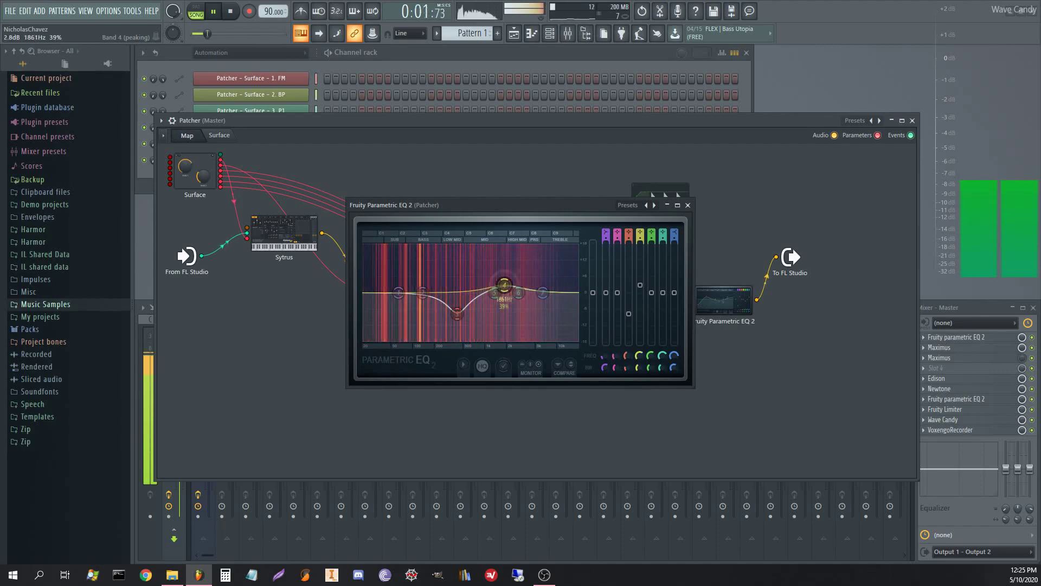
click(688, 205)
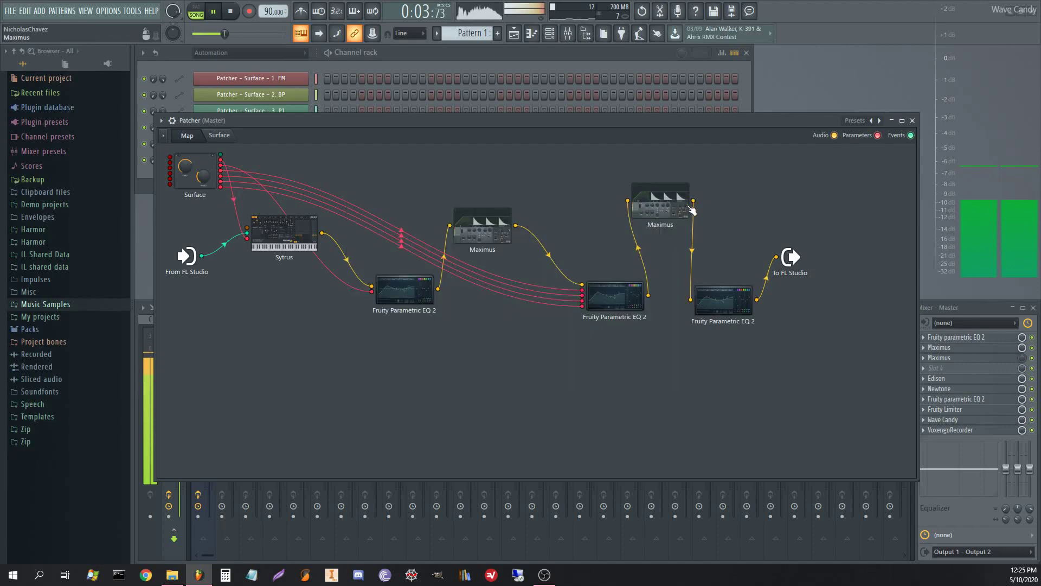
key(space)
Step: Rearrange the end of the Patcher map, spacing the last Fruity Parametric EQ 2 and To FL Studio further apart
drag(716, 299, 723, 273)
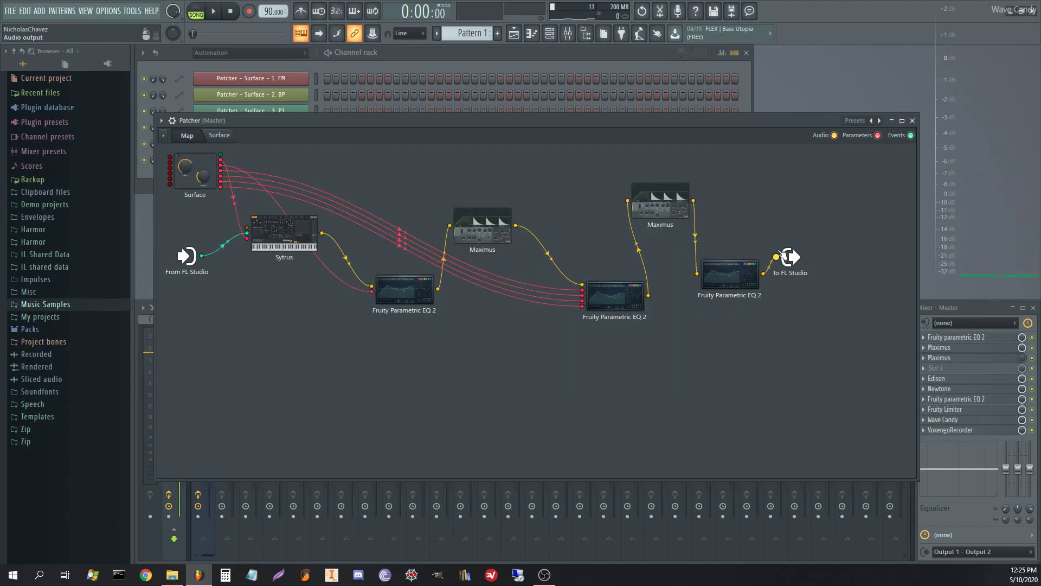
drag(788, 257, 858, 244)
drag(730, 291, 776, 278)
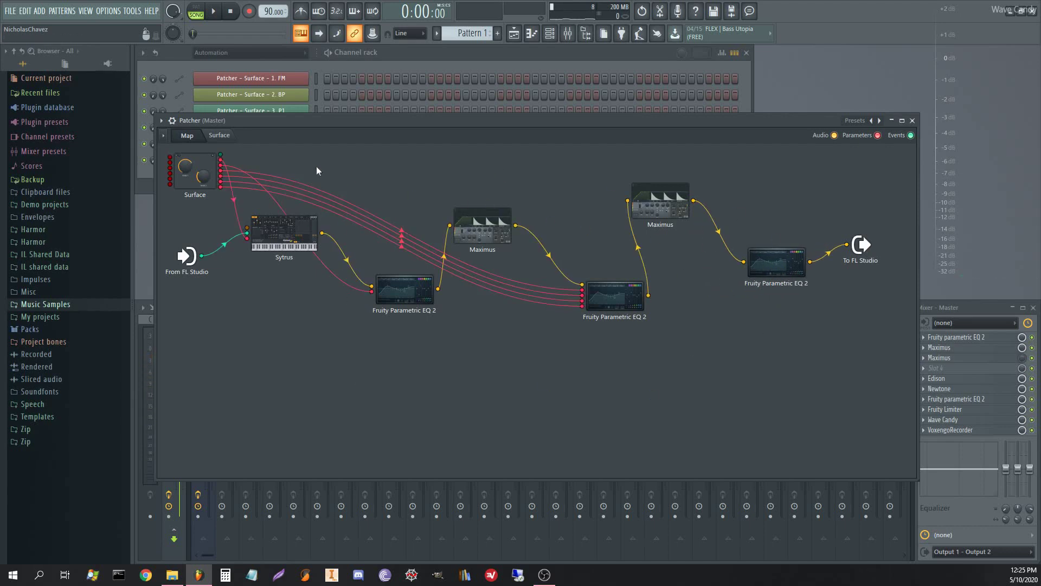
Step: Review Patcher's plugin options, including preset saving, and open its list of presets
click(161, 121)
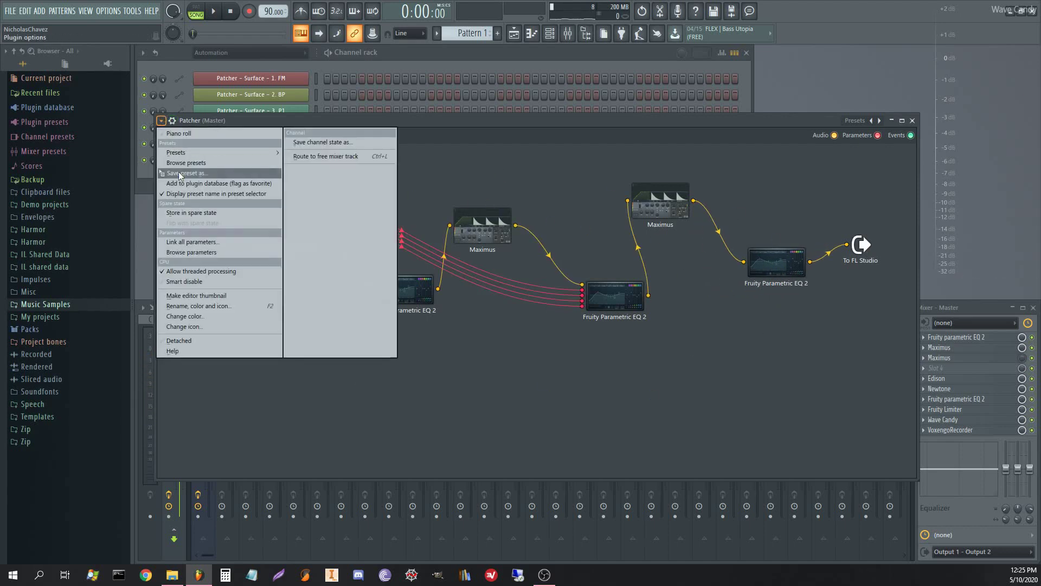
click(582, 170)
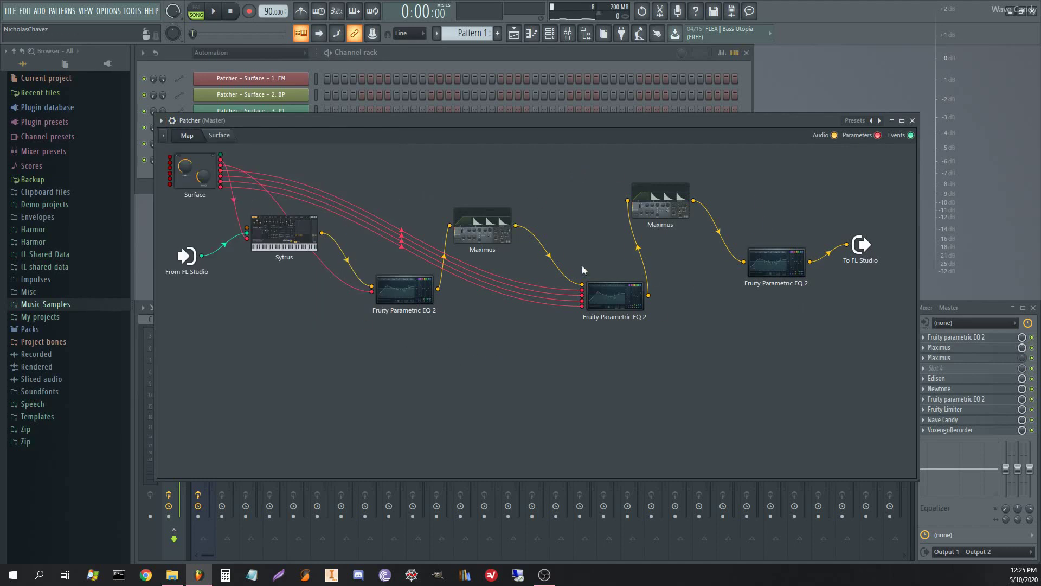
click(854, 121)
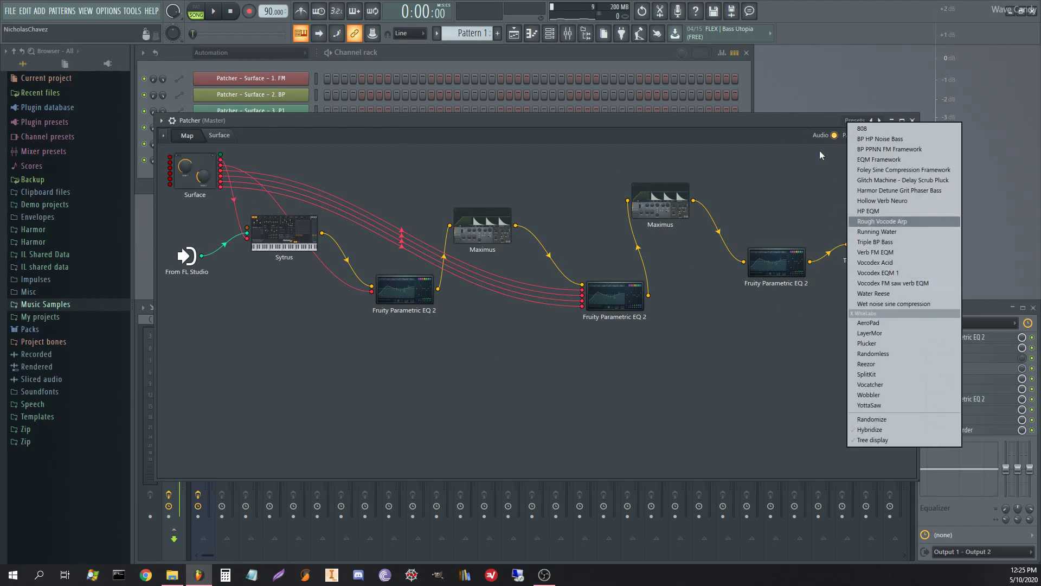
Step: Look through Patcher's list of saved presets and close it without loading one
click(539, 166)
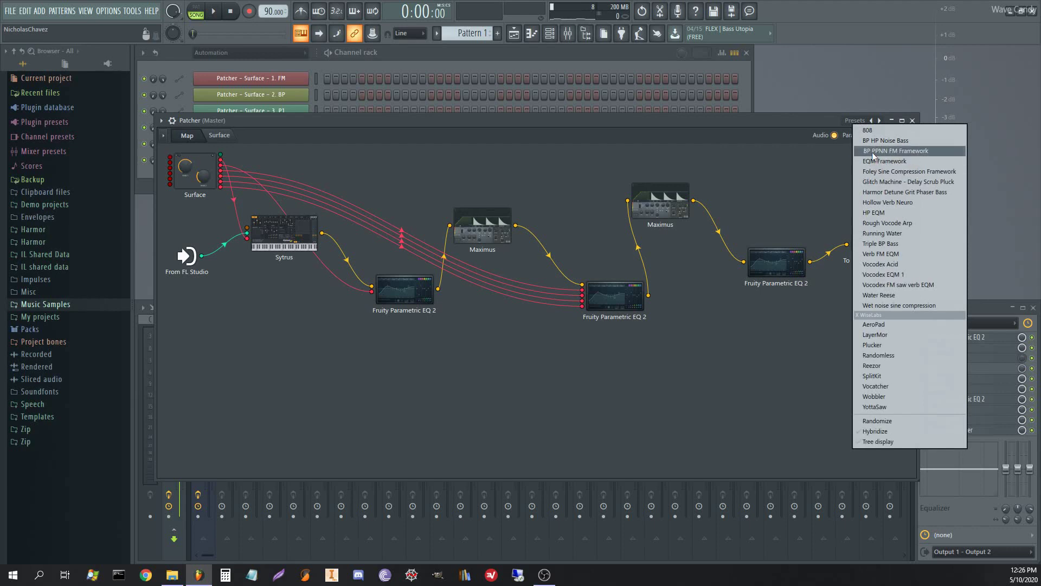
click(684, 170)
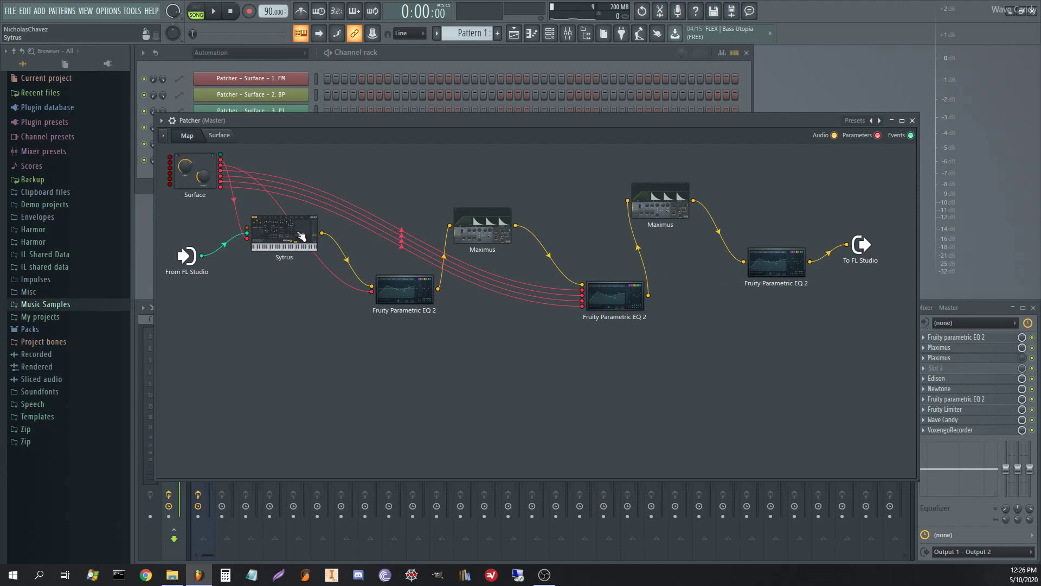
Step: Space out Sytrus, the first Fruity Parametric EQ 2 and the first Maximus, and insert a Fruity WaveShaper between that EQ and Maximus
drag(298, 232, 277, 261)
drag(389, 297, 371, 298)
drag(484, 224, 488, 228)
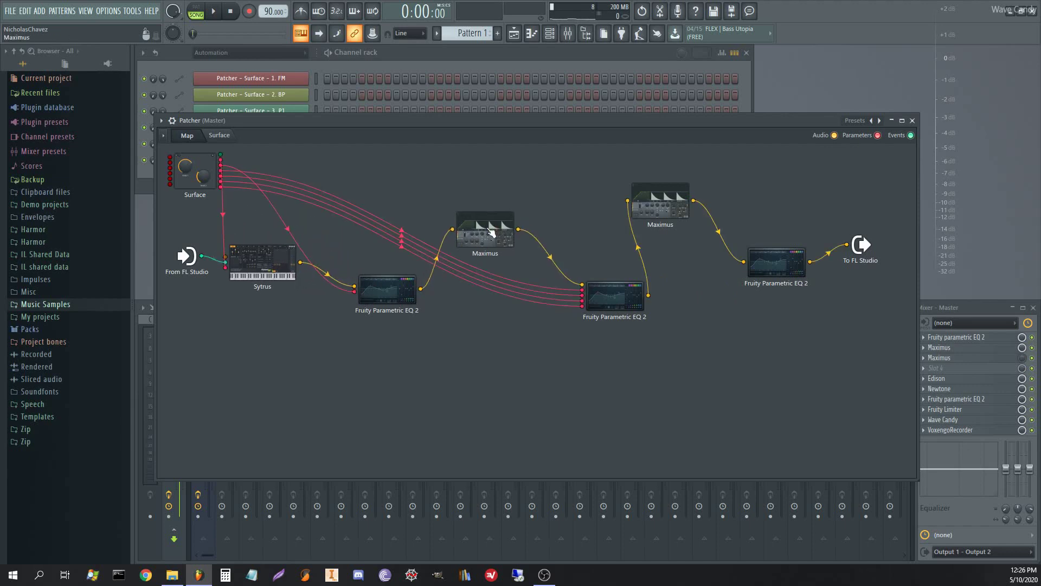
right_click(427, 293)
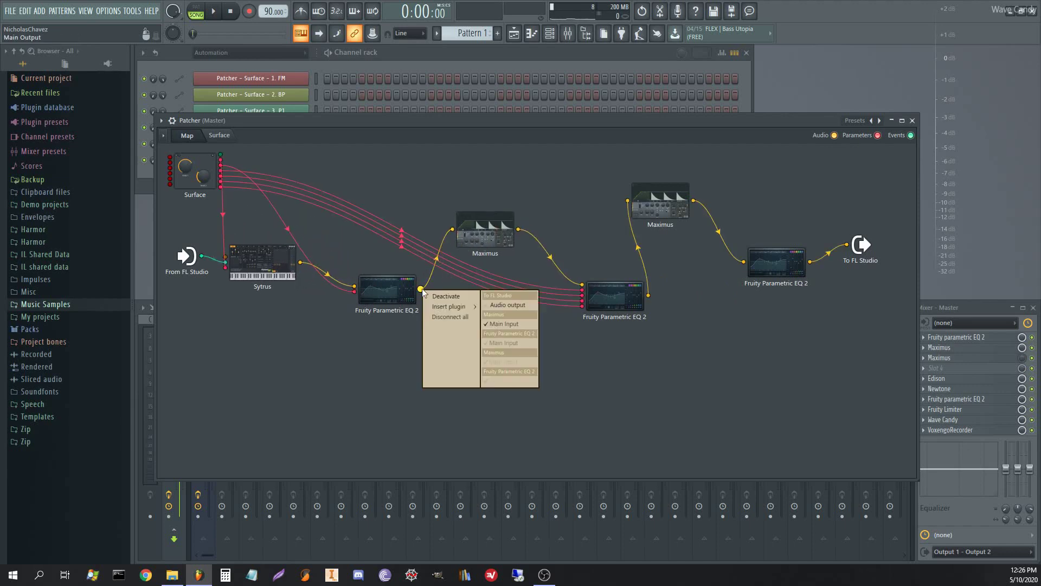
mouse_move(451, 307)
click(512, 485)
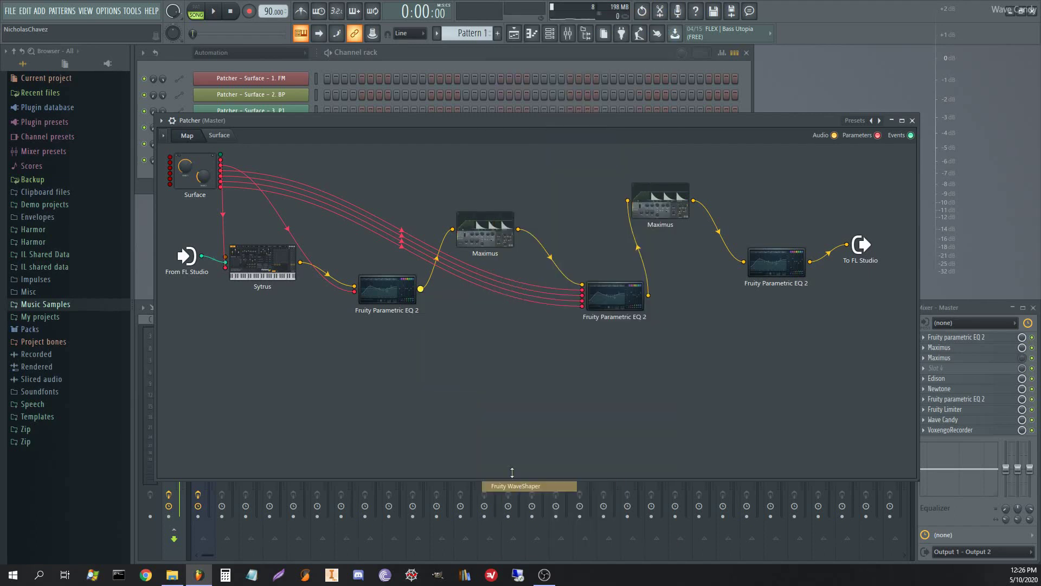
drag(516, 297, 457, 319)
Step: In Fruity WaveShaper, bend the curve upward and add a point in its lower part, with a straight segment below it
click(460, 321)
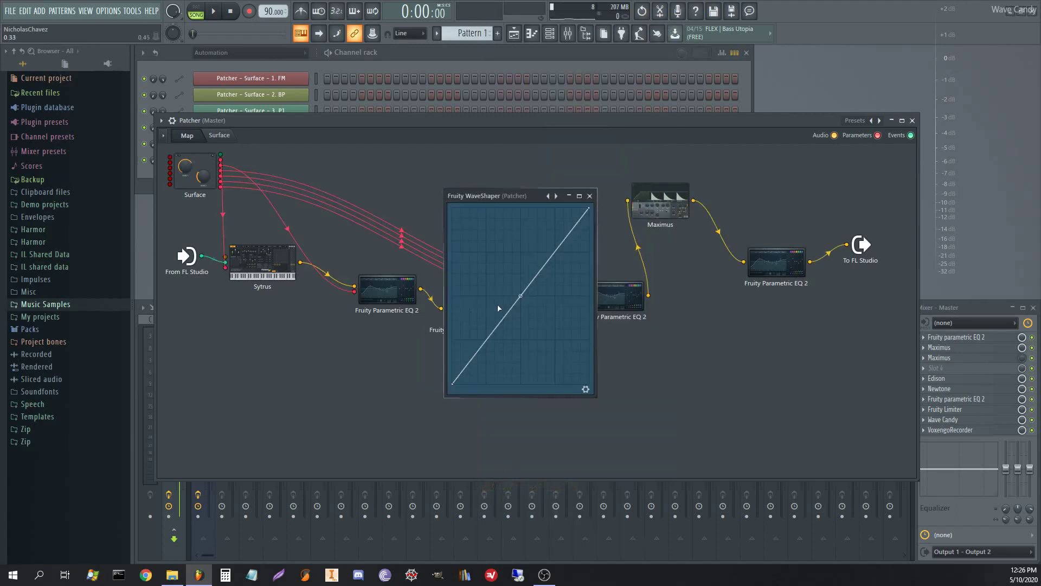
drag(520, 295, 521, 266)
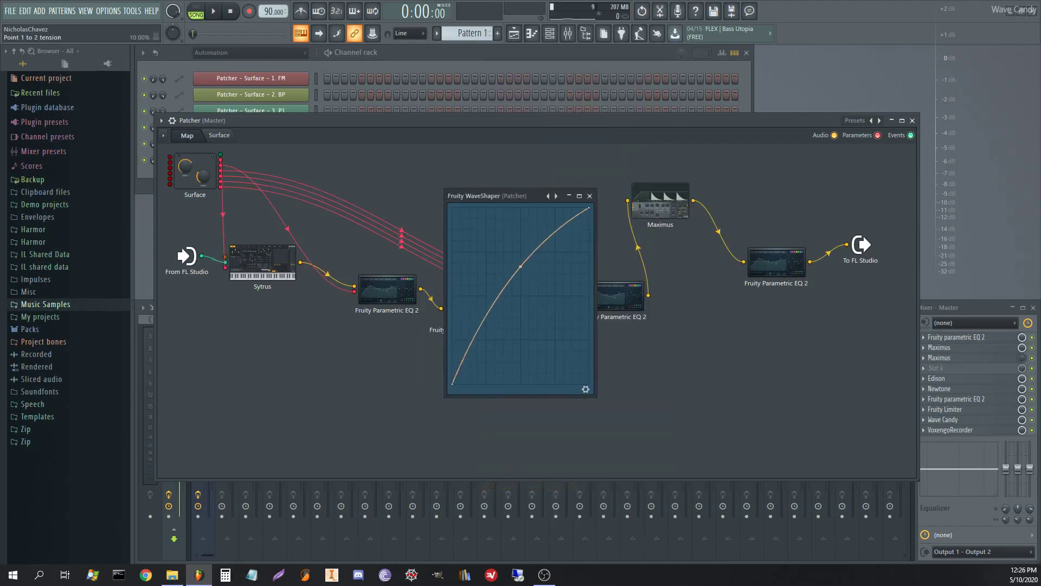
click(481, 326)
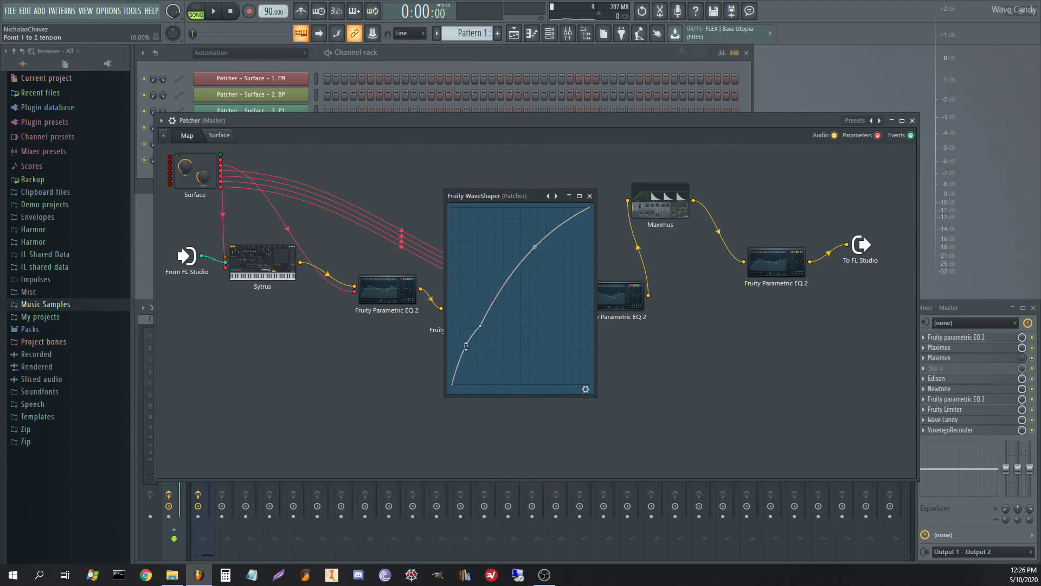
right_click(466, 346)
drag(480, 326, 474, 325)
Step: Refine the WaveShaper curve during playback, bending the lower segment upward and flattening the upper one, then close the plugin and stop playback
key(space)
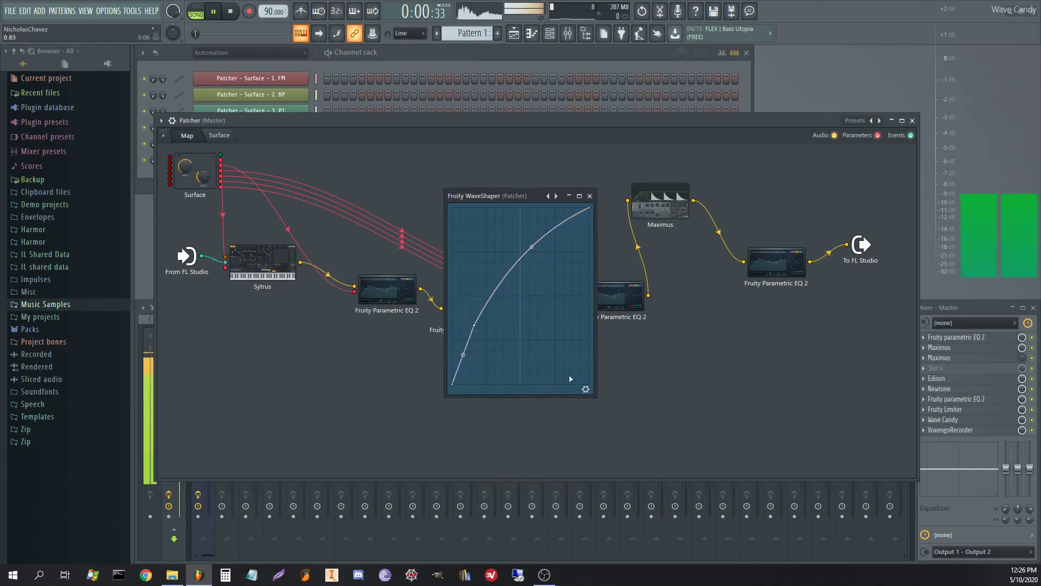
click(586, 389)
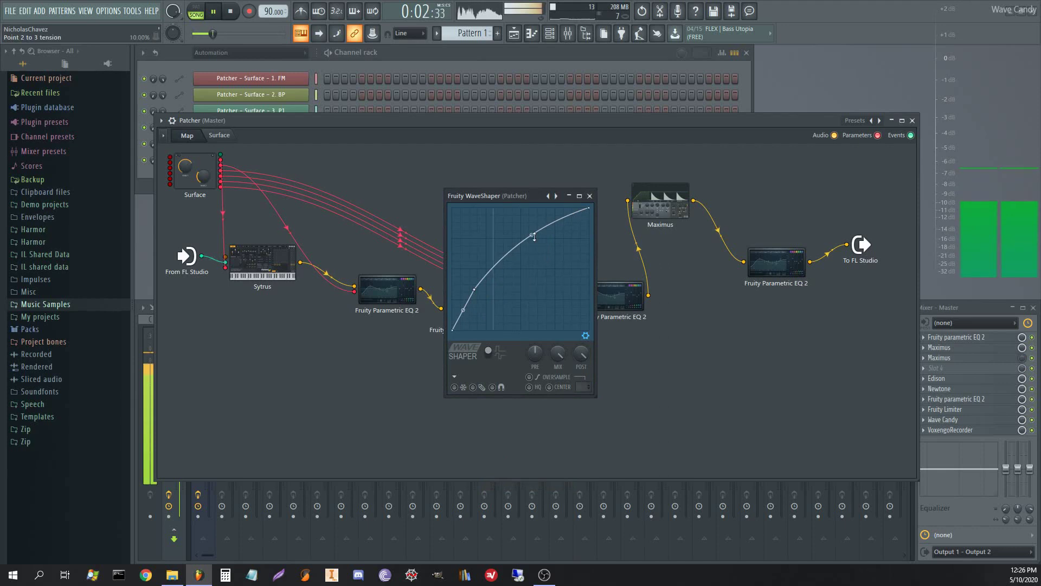
drag(534, 237, 533, 216)
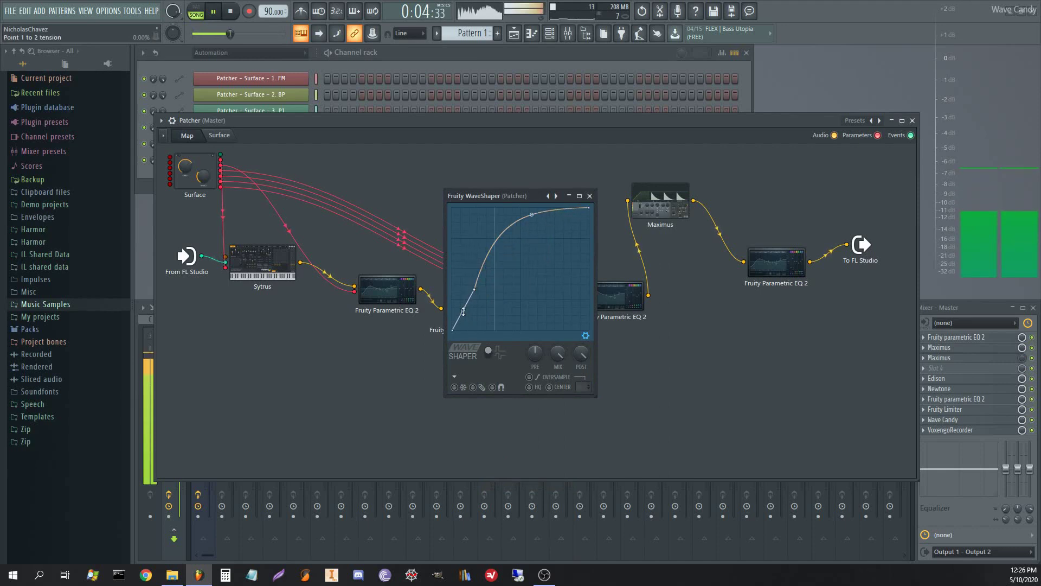
drag(463, 312, 463, 306)
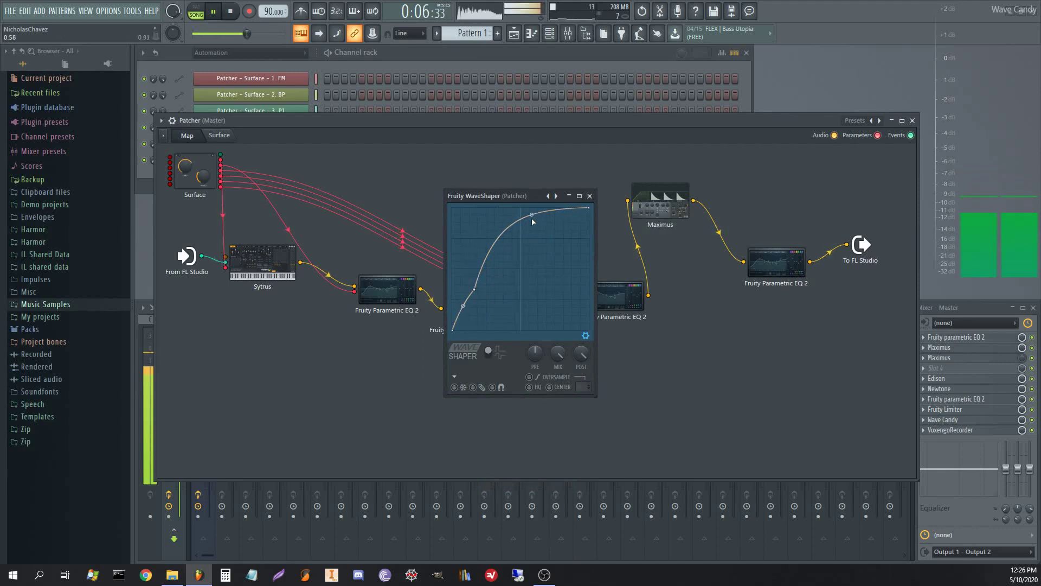
drag(532, 219, 532, 245)
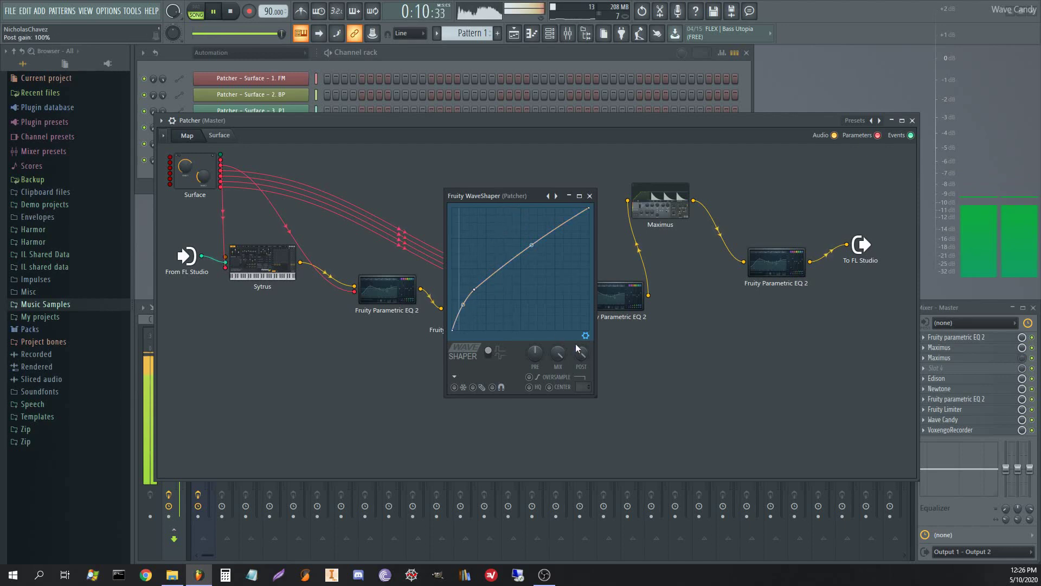
click(590, 196)
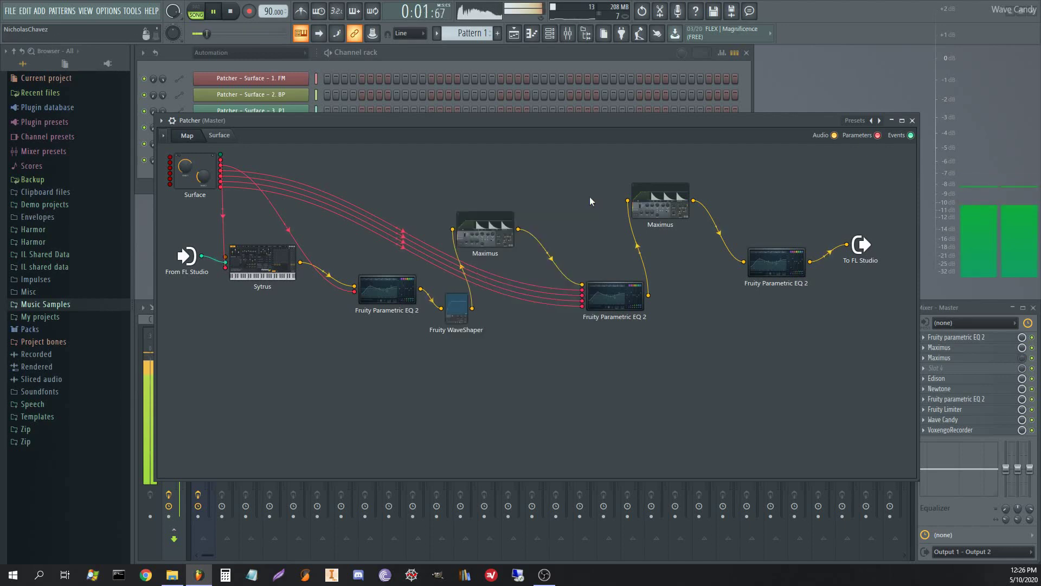
key(space)
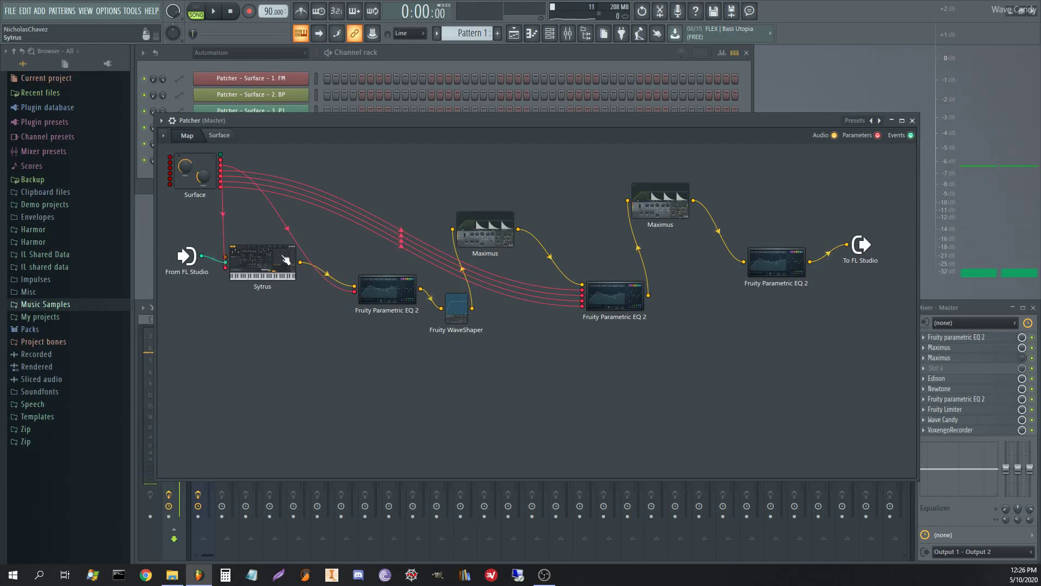
Step: Set Sytrus's Filter 1 to Cherry phaser x2 with resonance at 34%, and activate its cutoff as a Patcher parameter
click(285, 261)
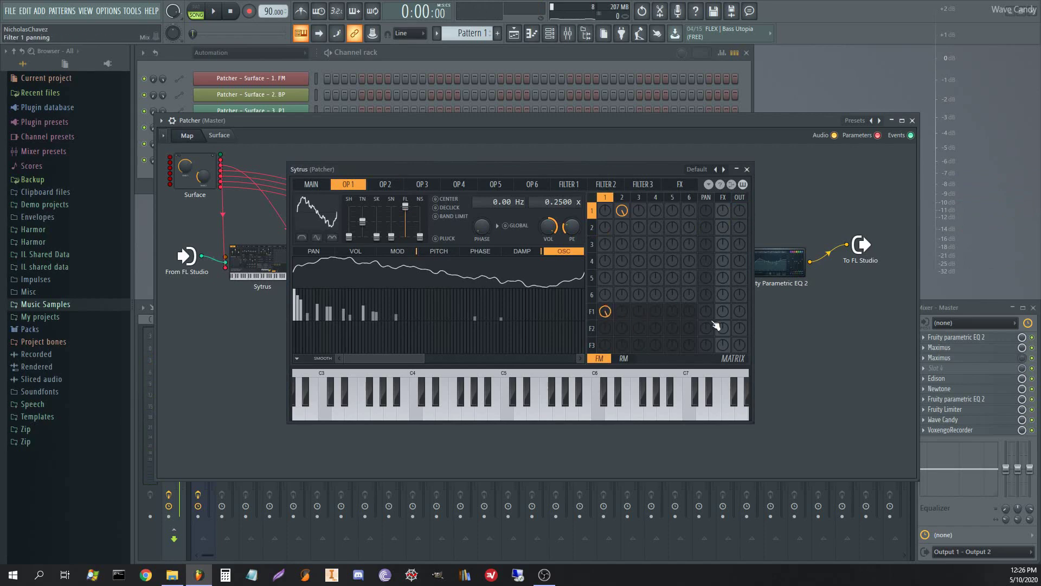
click(570, 184)
click(313, 204)
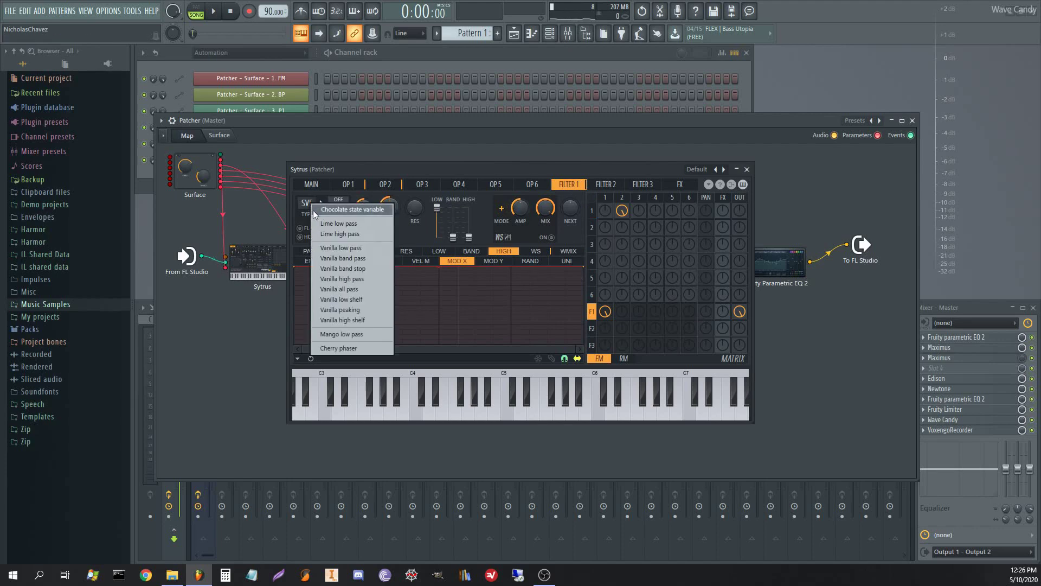
click(344, 349)
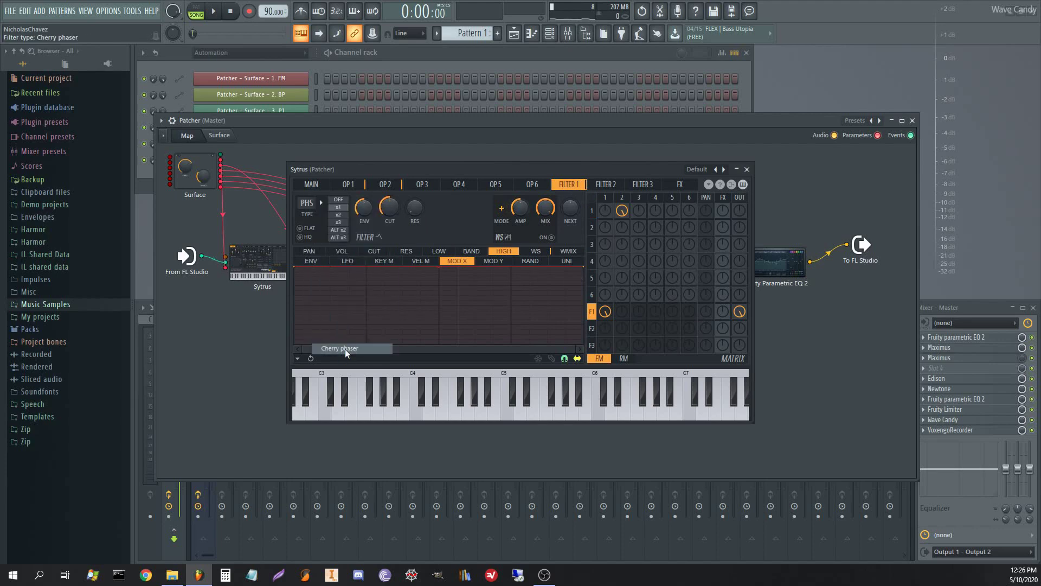
click(338, 214)
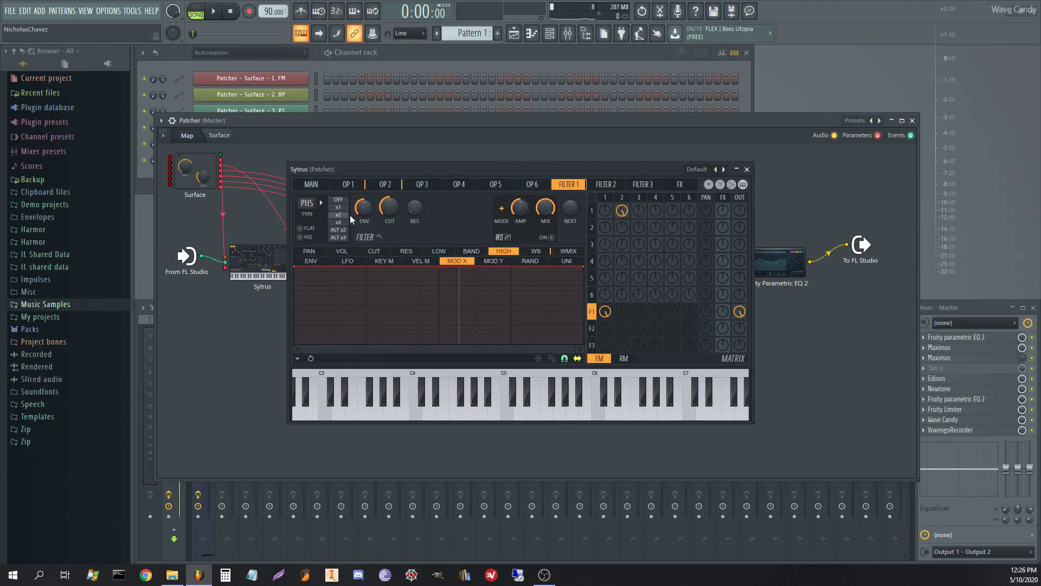
right_click(390, 210)
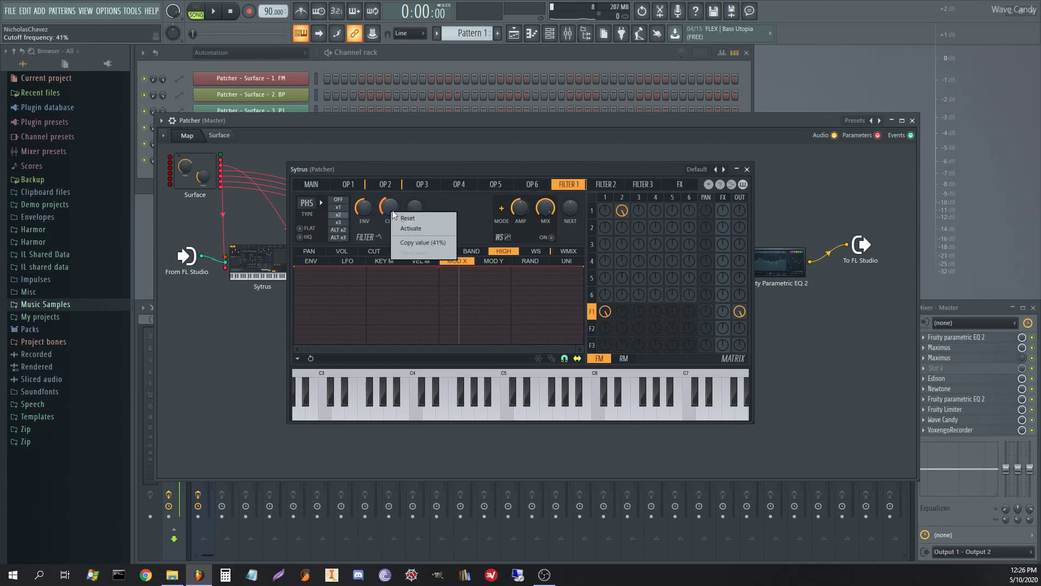
click(404, 229)
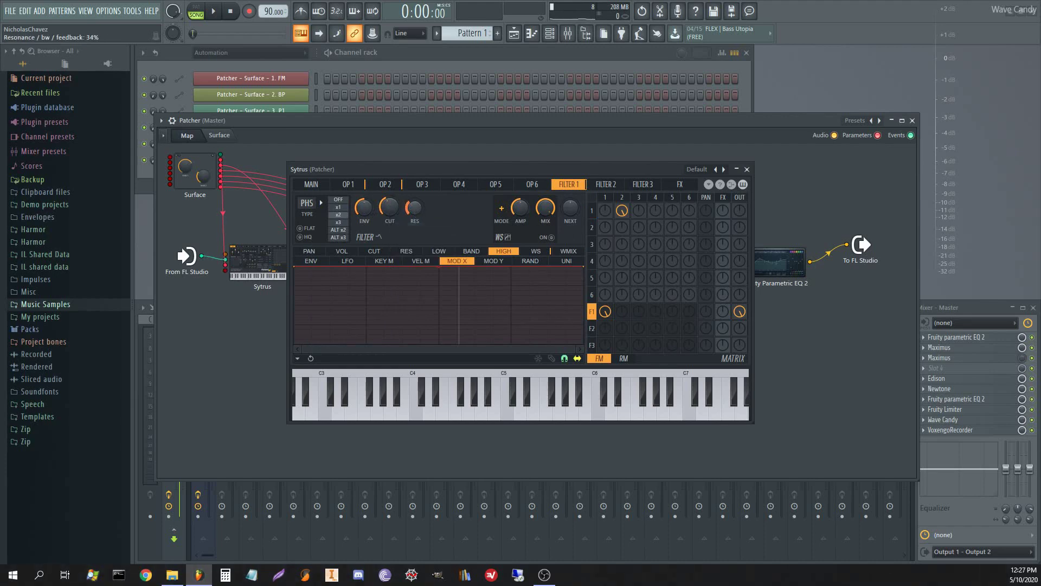
click(747, 170)
Step: Add a Default knob below N2 on Patcher's Surface and name it Phs
click(219, 136)
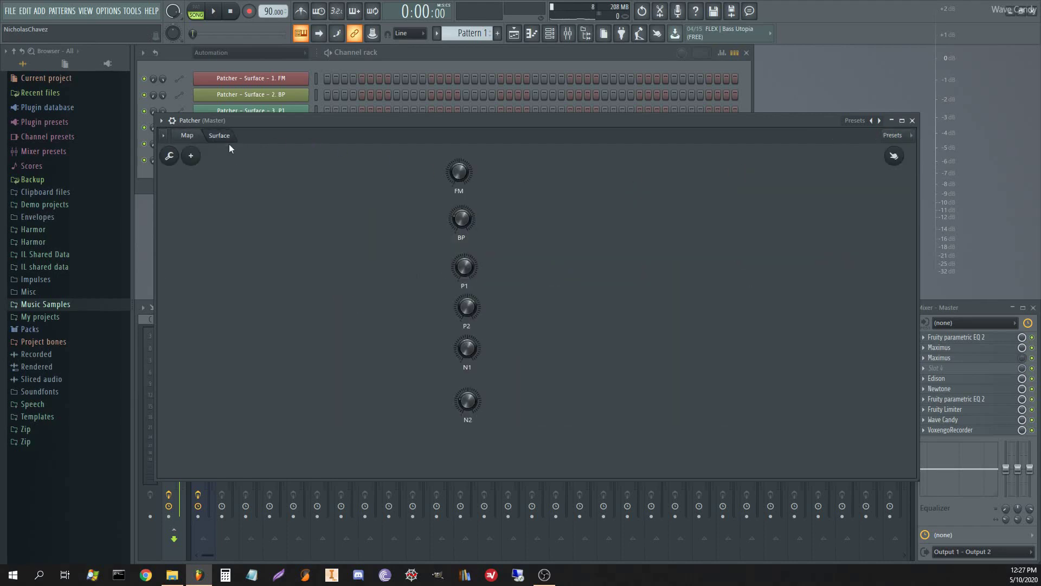
click(192, 165)
mouse_move(216, 260)
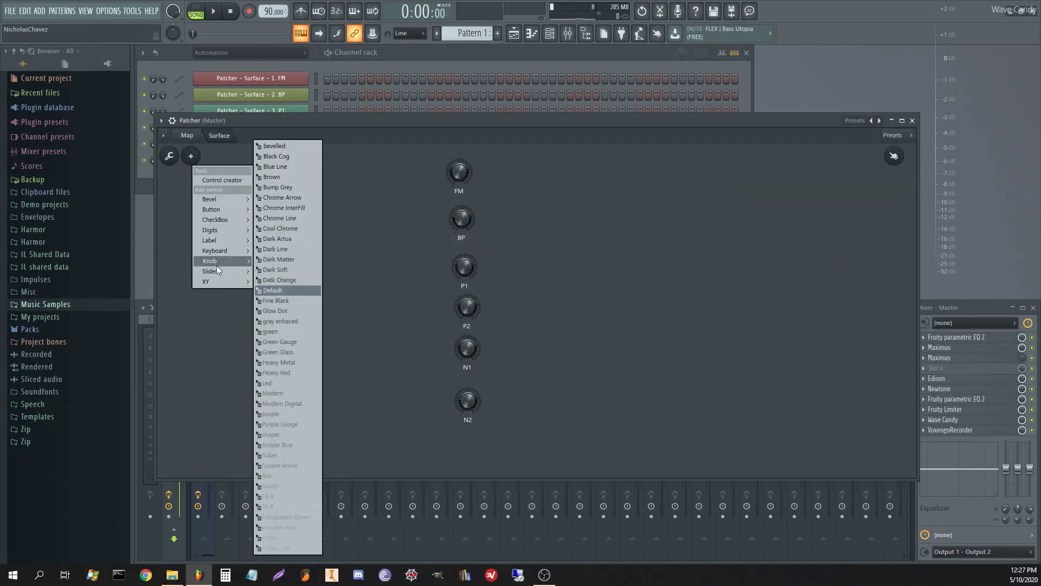
click(287, 290)
drag(536, 311, 470, 457)
right_click(466, 449)
click(492, 456)
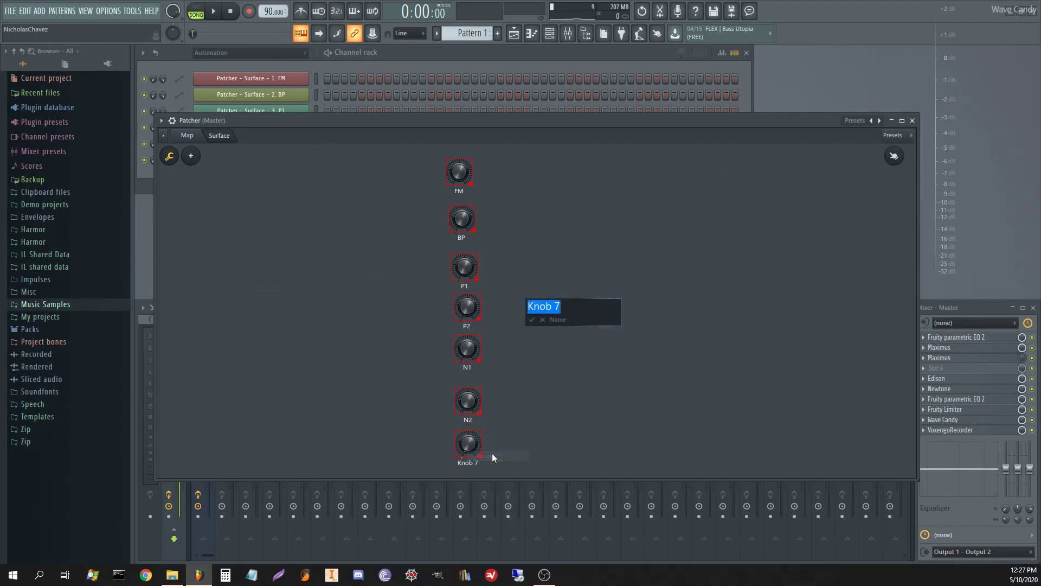
text(Phs)
key(Return)
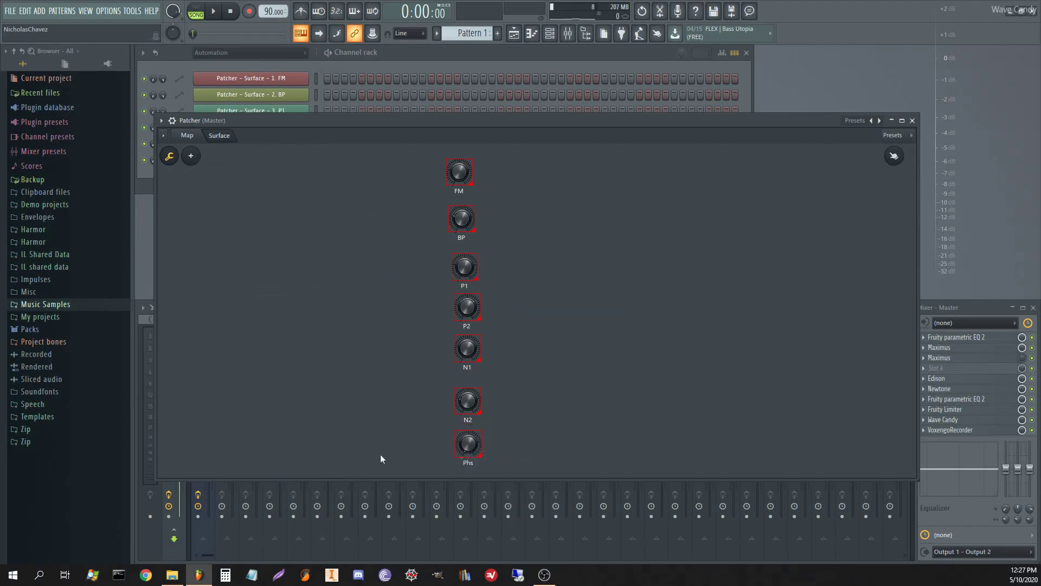
Step: Activate the Phs knob and create an automation clip for it in the Playlist
right_click(469, 450)
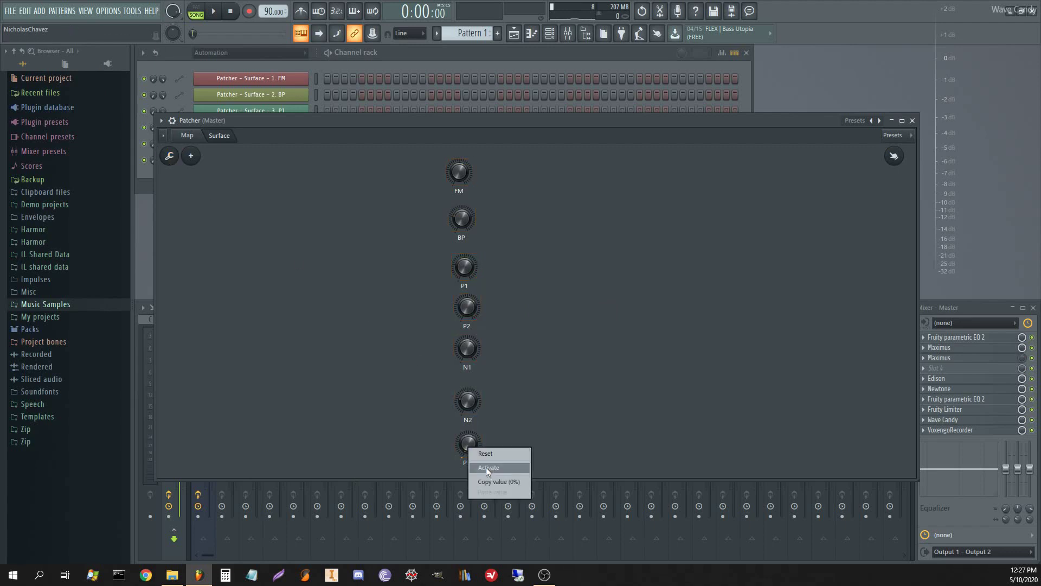
right_click(468, 446)
click(496, 469)
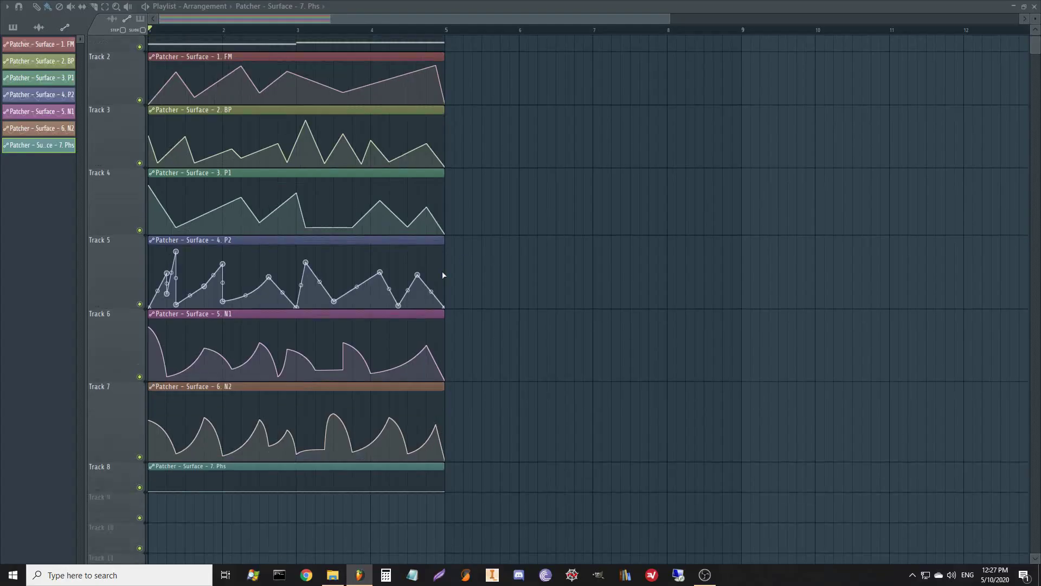
Step: Draw alternating peaks and dips over the first bar of the Phs automation clip, and start playback
scroll(134, 403, down, 3)
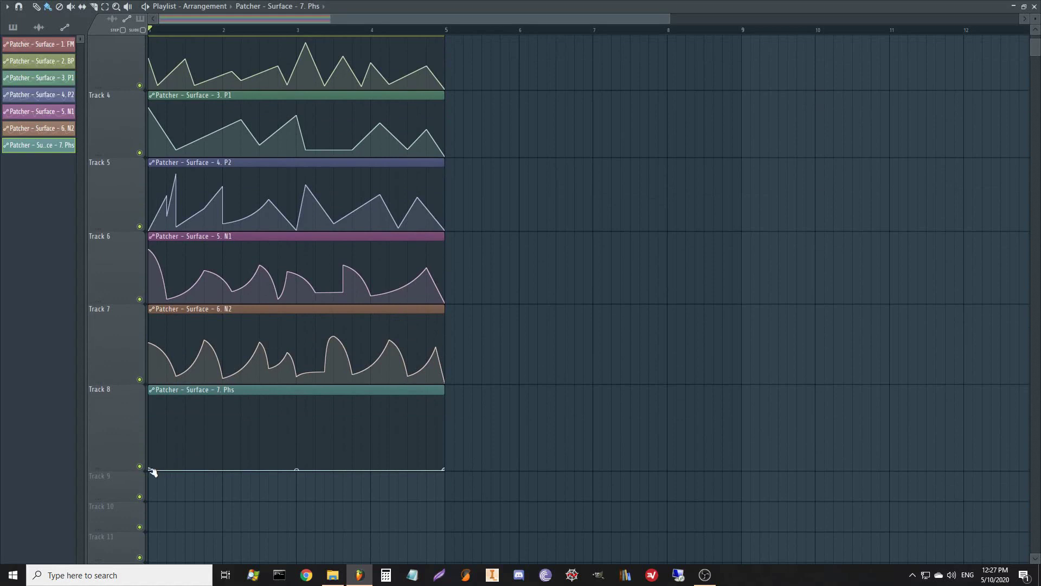
drag(151, 470, 150, 437)
right_click(166, 466)
right_click(176, 429)
key(space)
right_click(194, 465)
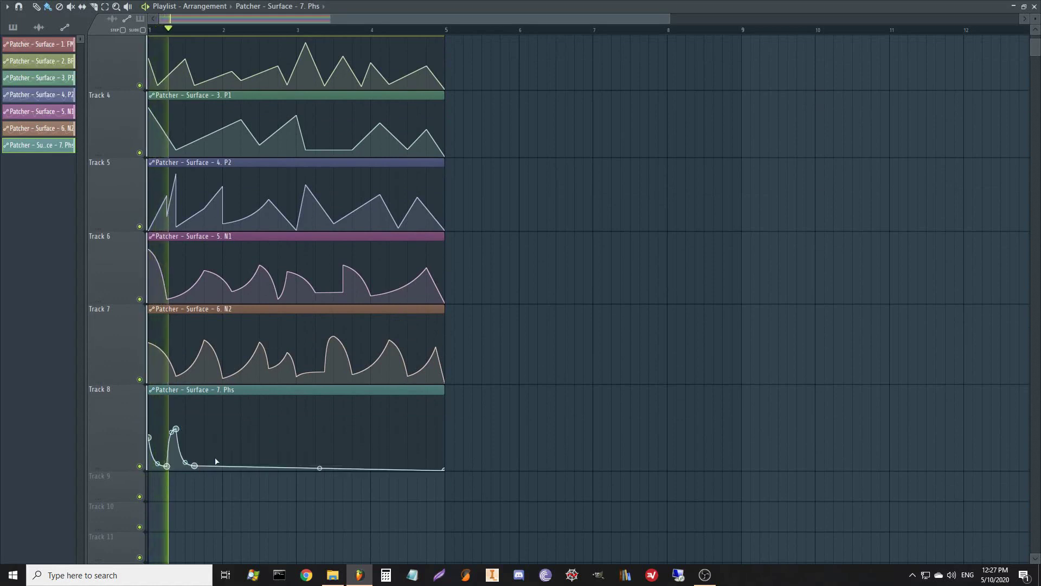
right_click(213, 408)
right_click(222, 463)
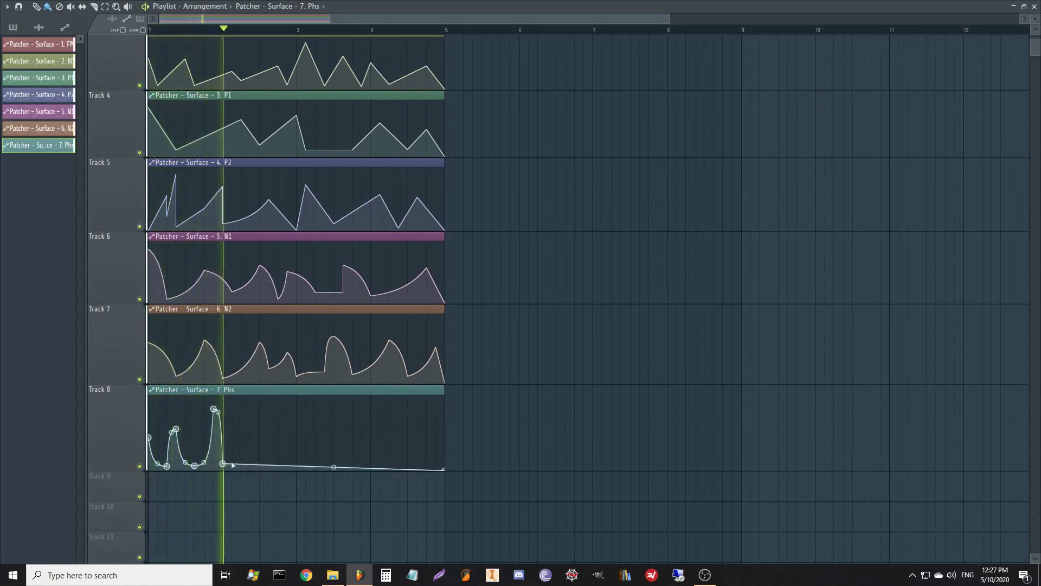
Step: Continue the Phs automation through bars 2 and 3 with further peaks and dips
right_click(250, 407)
right_click(278, 444)
right_click(297, 414)
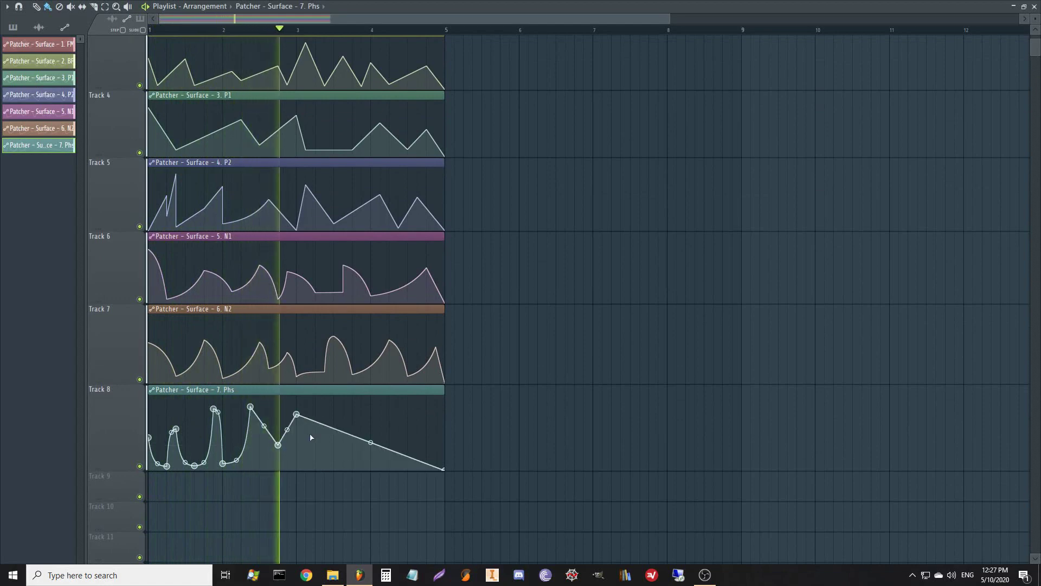
right_click(305, 450)
right_click(361, 410)
right_click(352, 458)
right_click(325, 463)
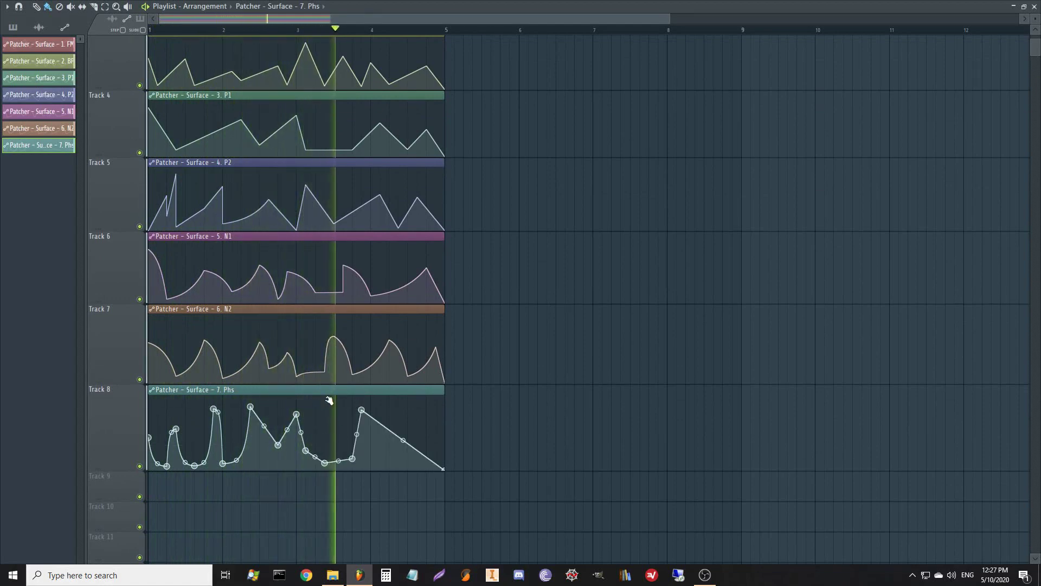
Step: Add a vertical jump to the Phs automation in bar 3 and finish bar 4 with varied peaks and dips
right_click(325, 399)
right_click(389, 462)
right_click(436, 419)
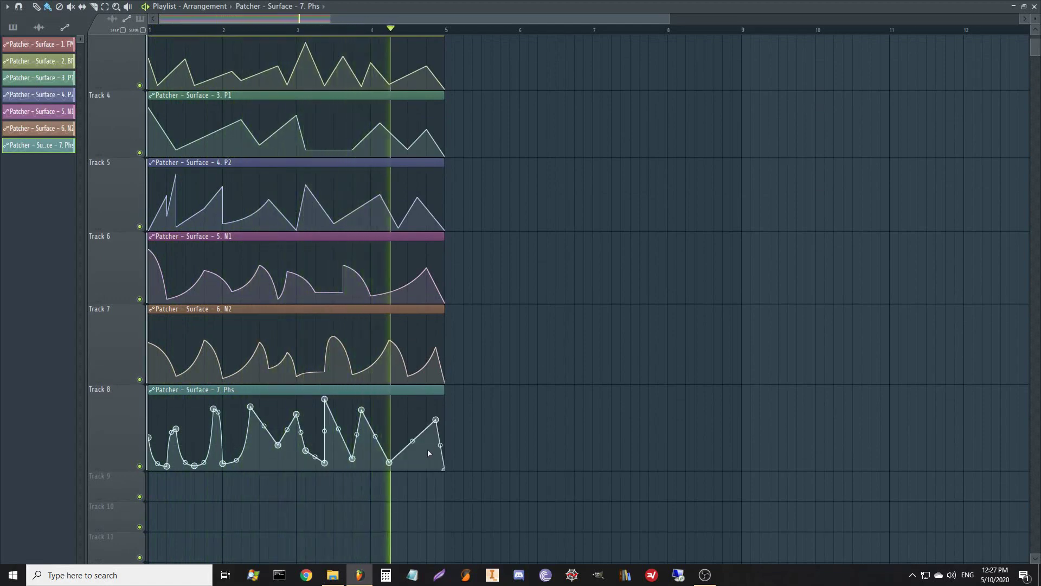
right_click(427, 451)
right_click(417, 413)
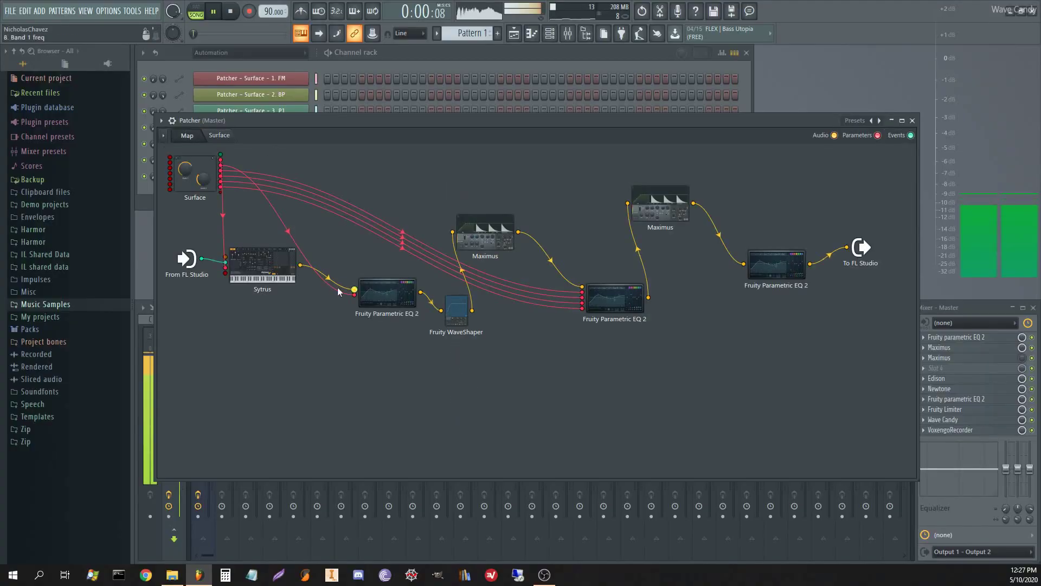
Step: In Sytrus's Filter 1, reset the cutoff to 50%, set the resonance to about 39%, and choose the ALT x2 filter slope
click(259, 265)
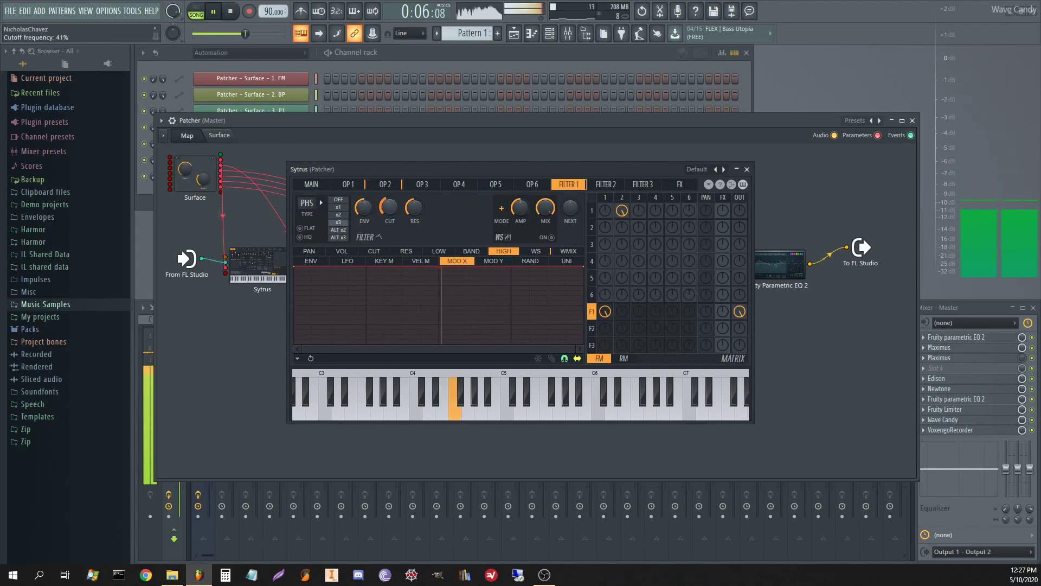
right_click(390, 208)
click(402, 213)
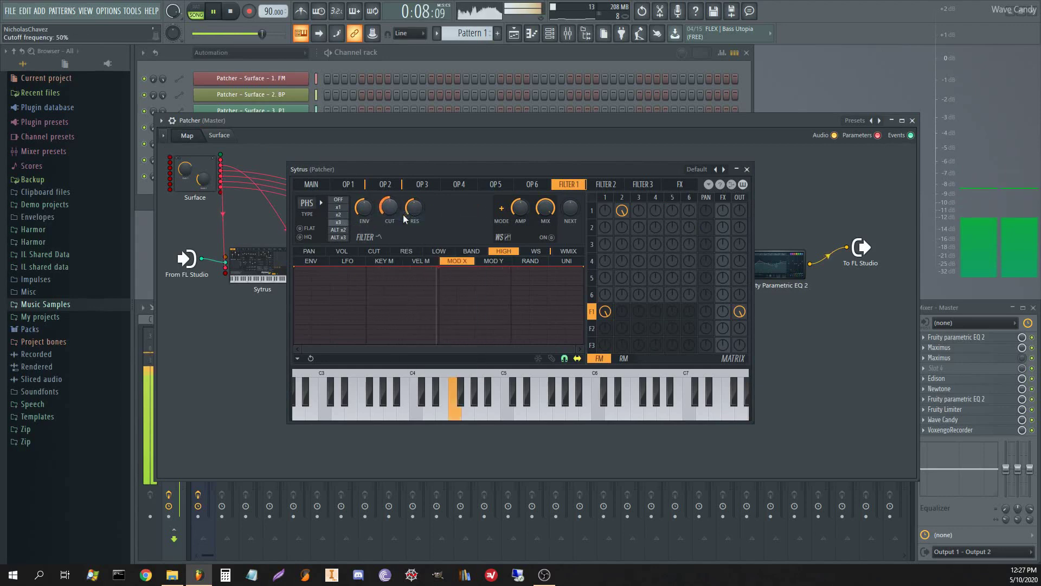
drag(413, 209, 414, 181)
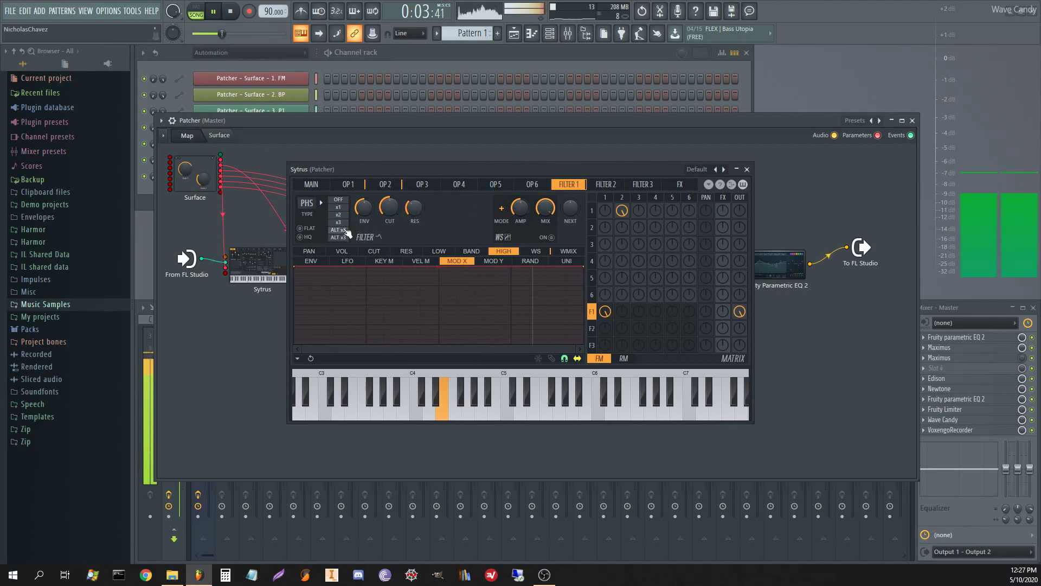
drag(415, 208, 415, 210)
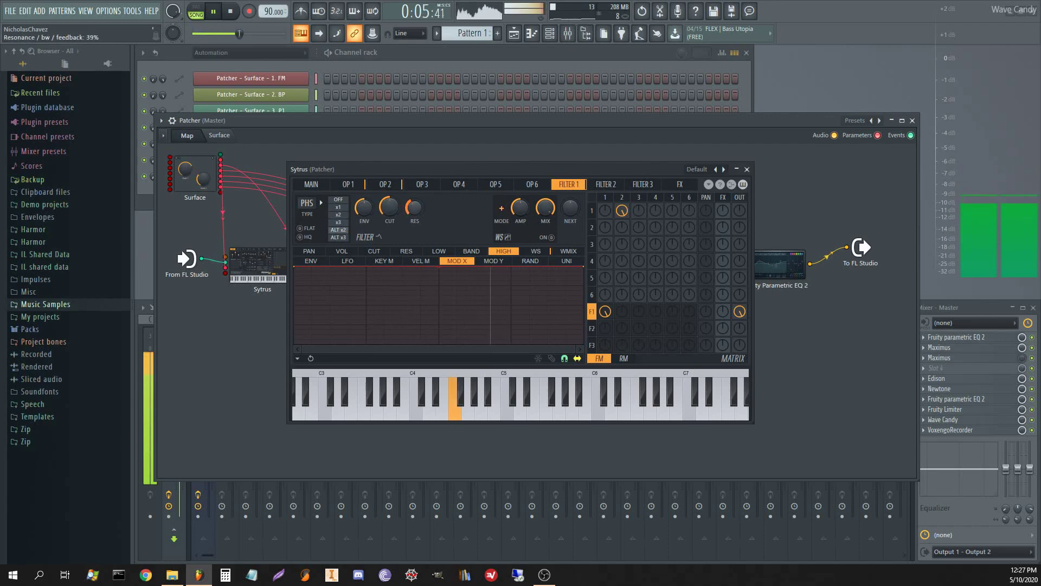
click(747, 169)
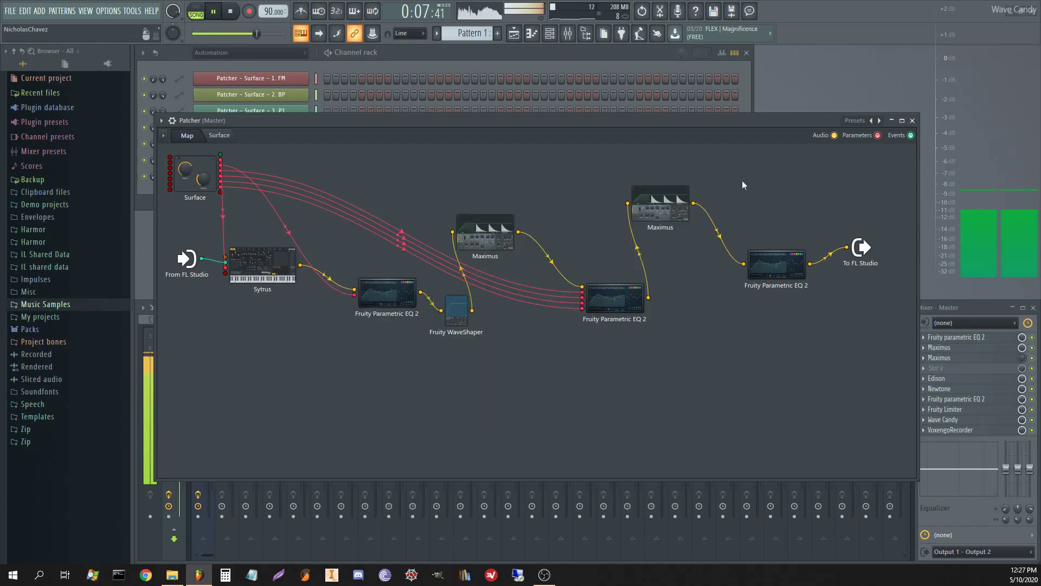
Step: Lower the post gain of the High band in the second Maximus of the chain
click(663, 220)
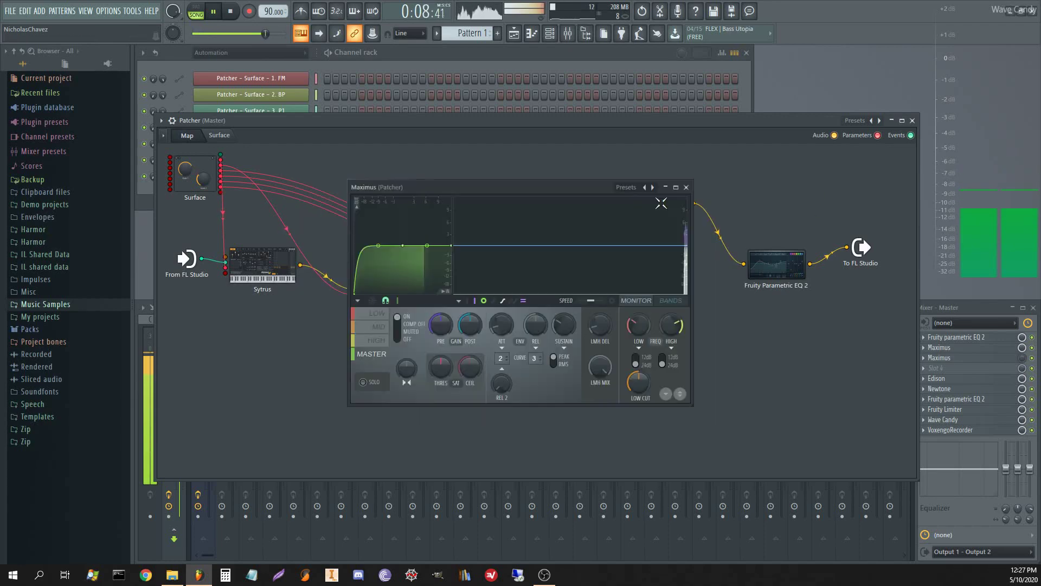
click(378, 342)
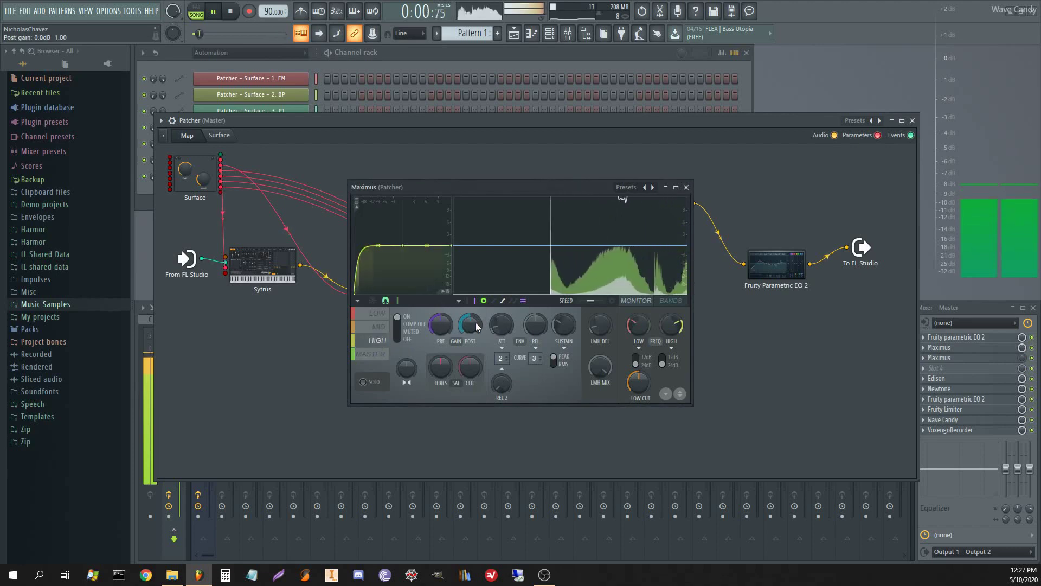
drag(475, 319, 475, 347)
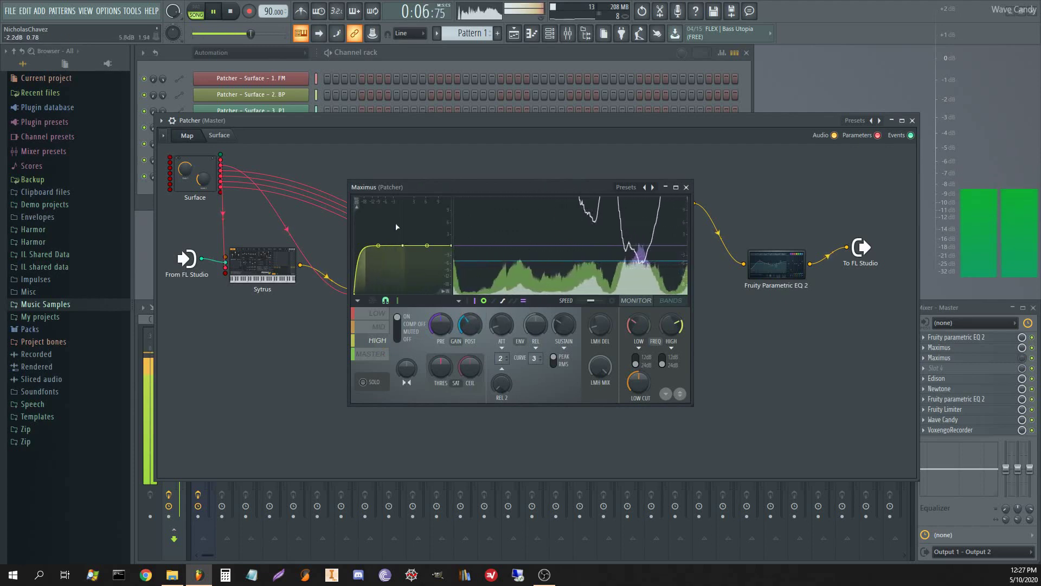
Step: Adjust the Mid band's release in the second Maximus, review the Low and Master bands, and stop playback
click(380, 328)
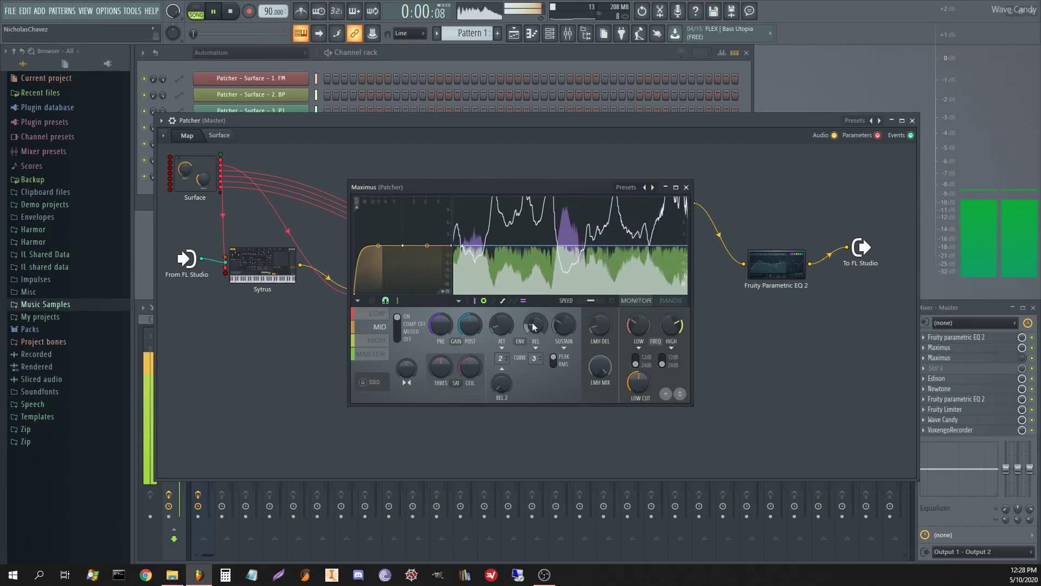
drag(537, 322, 537, 315)
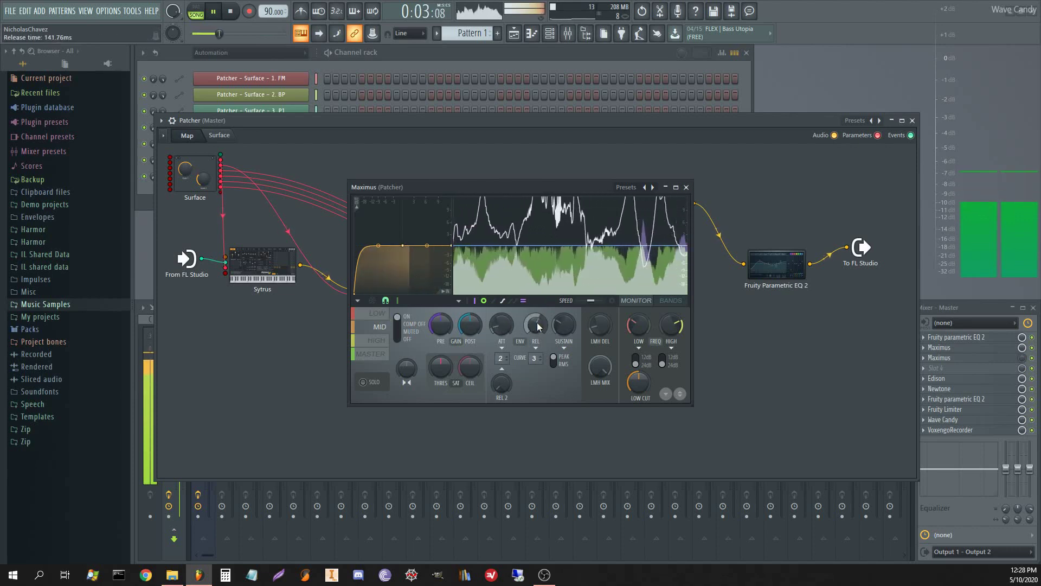
click(377, 315)
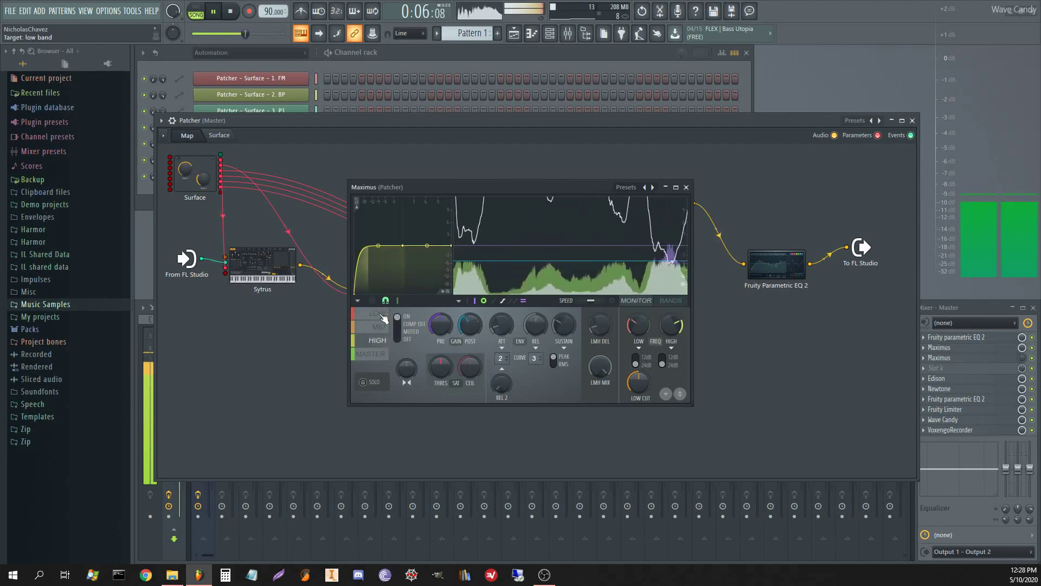
click(375, 354)
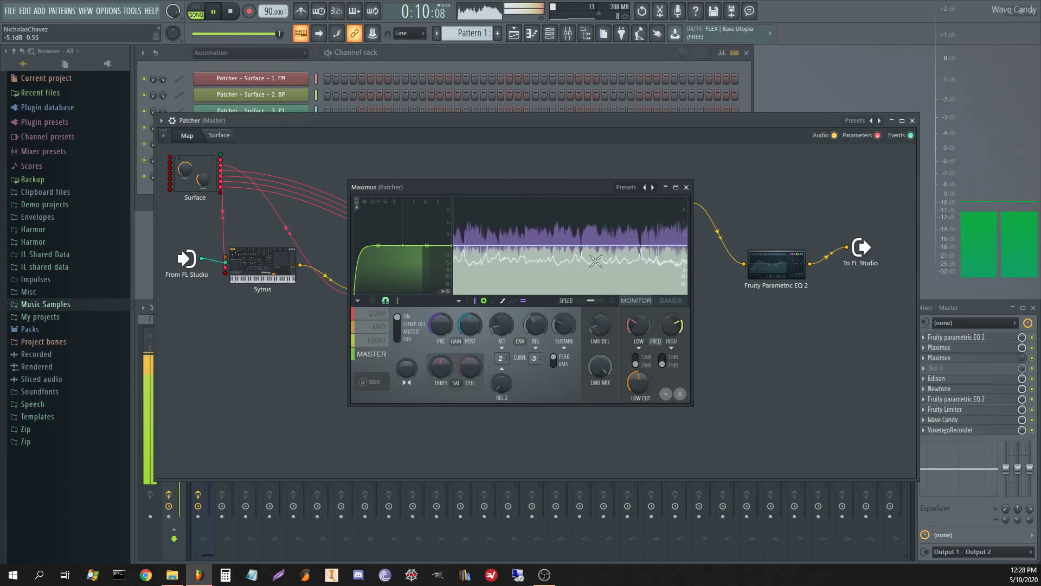
click(686, 187)
key(space)
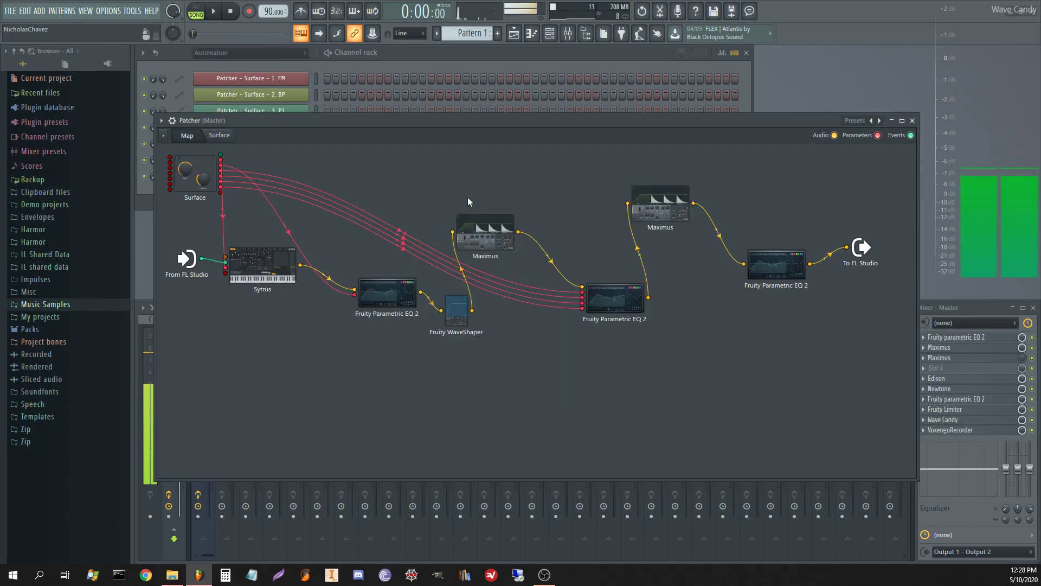
Step: Connect the Surface's Phs output to Sytrus's unconnected parameter input and start playback
click(274, 259)
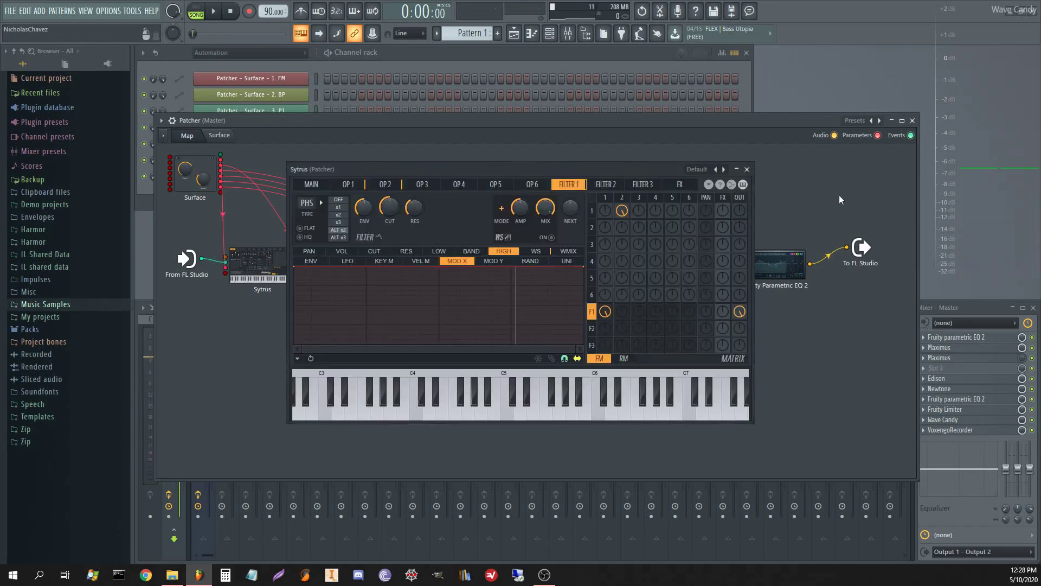
click(747, 169)
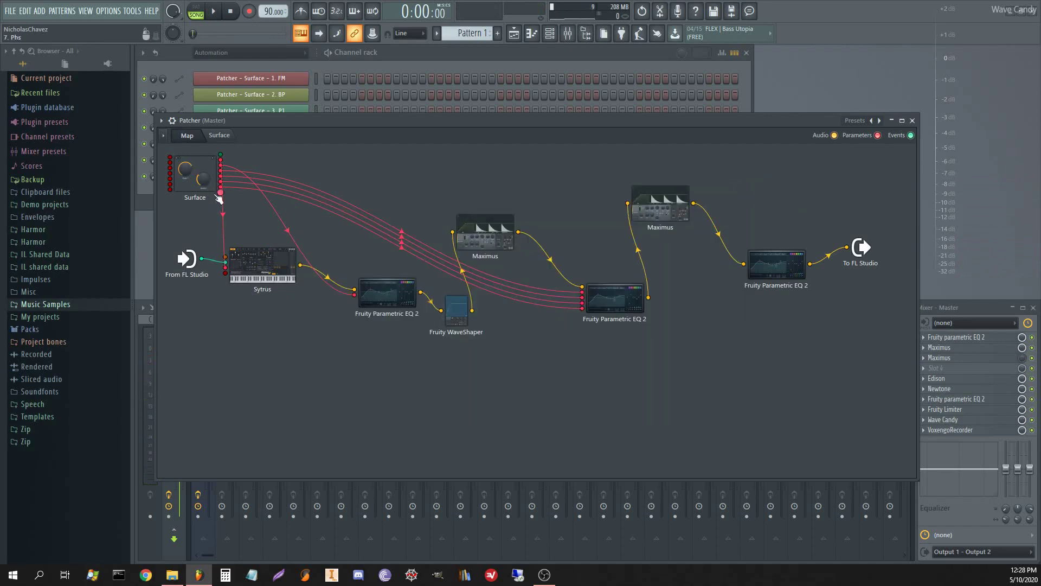
drag(219, 194, 226, 273)
key(space)
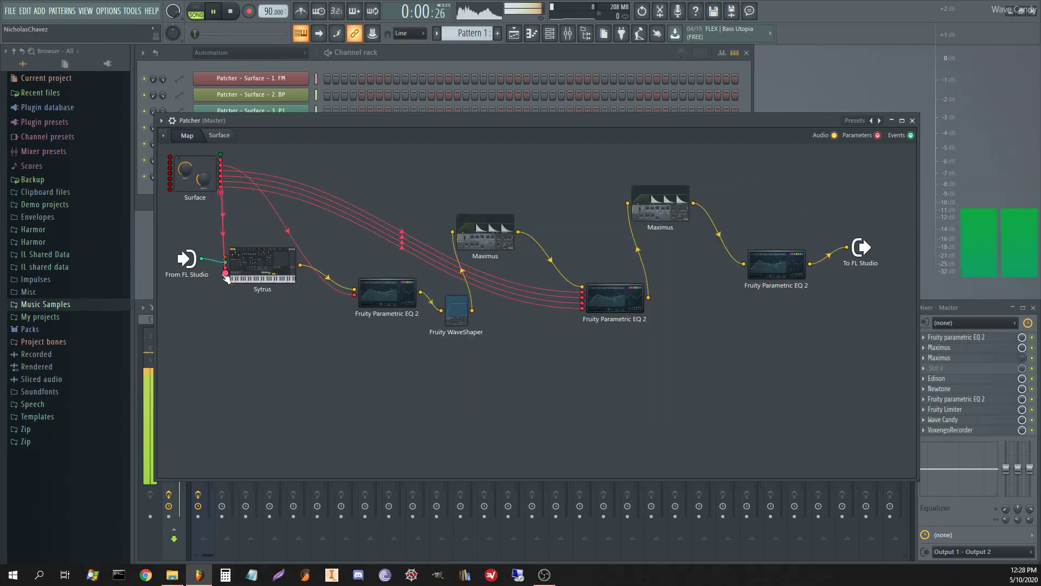
Step: Set Sytrus's Filter 1 slope to x2 and its resonance to about 42%, then stop playback
click(223, 138)
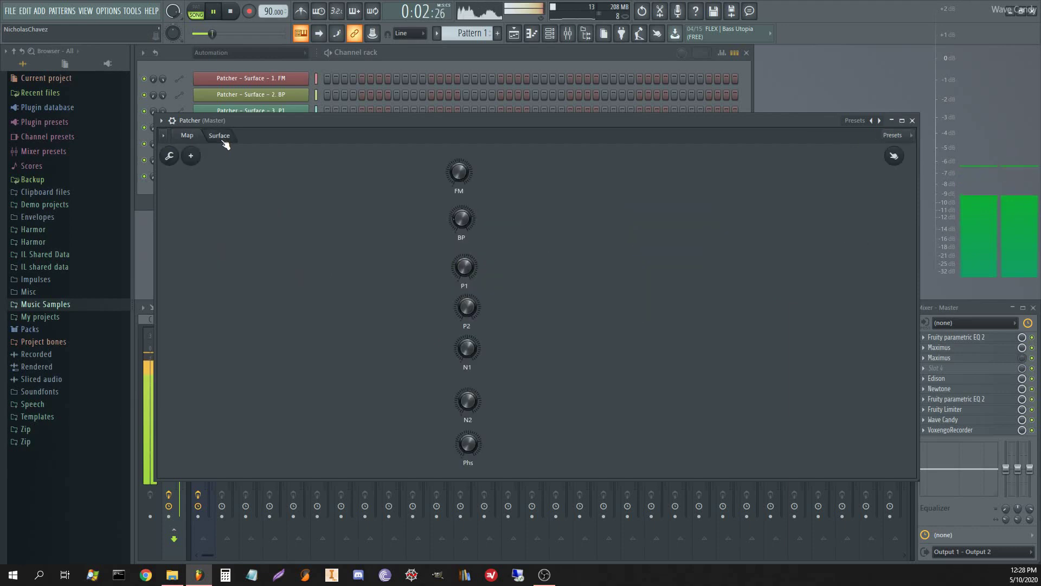
click(190, 138)
double_click(281, 272)
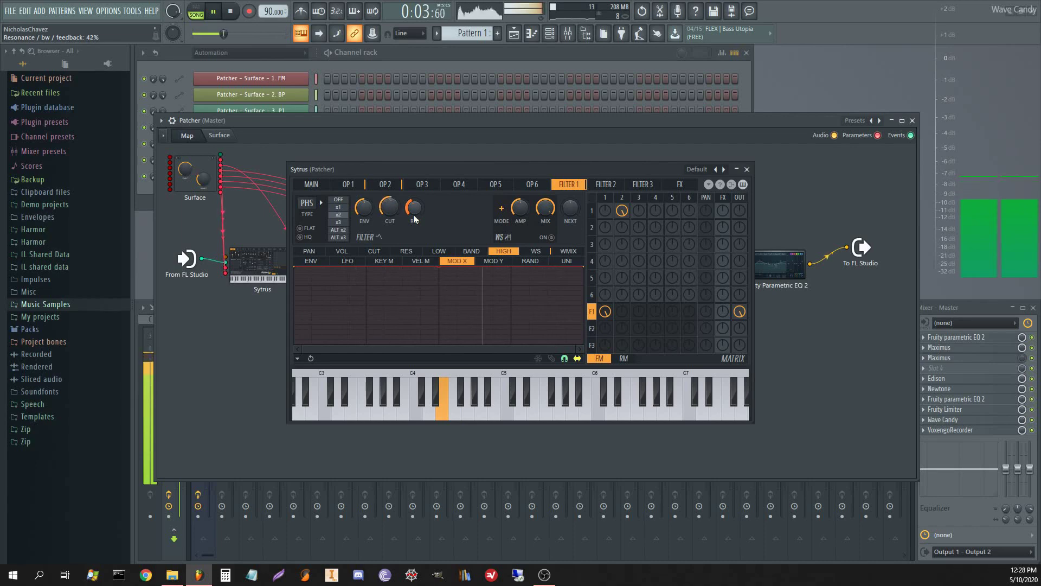
click(747, 170)
key(space)
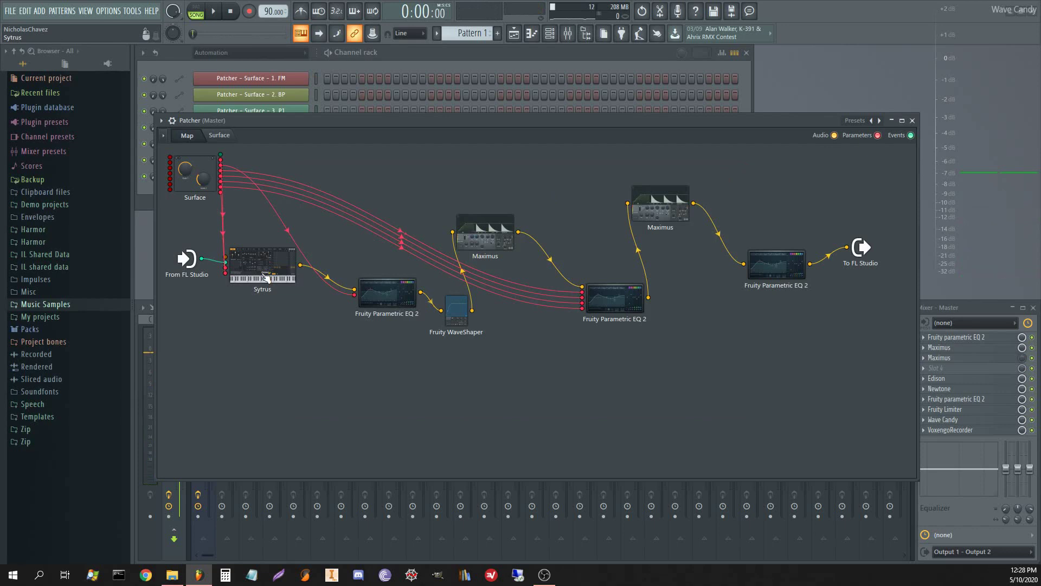
Step: Move the Sytrus node slightly in the map and set Operator 2's frequency ratio to 0.4840 while auditioning it
drag(266, 278, 286, 261)
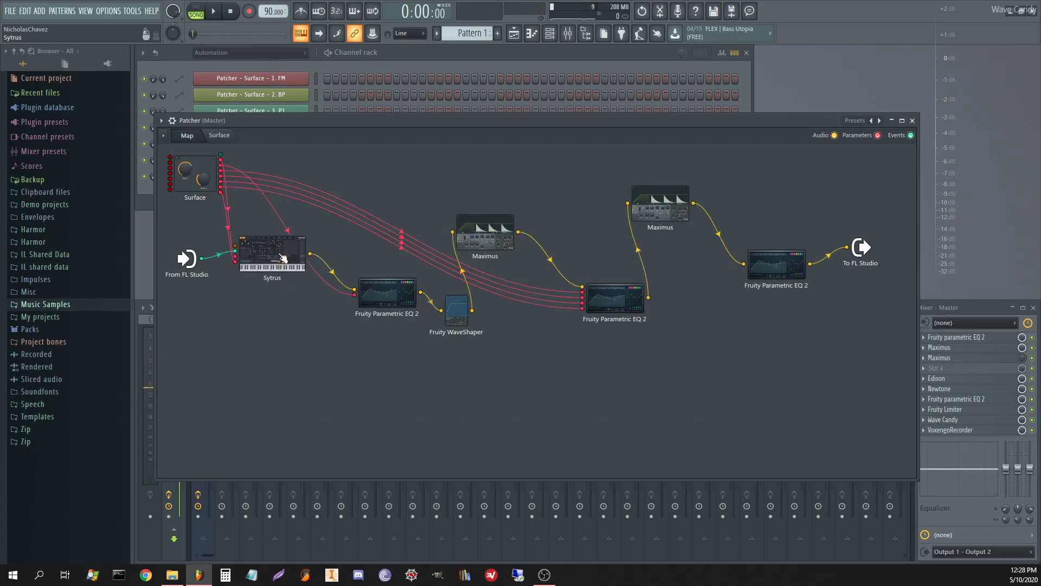
double_click(282, 257)
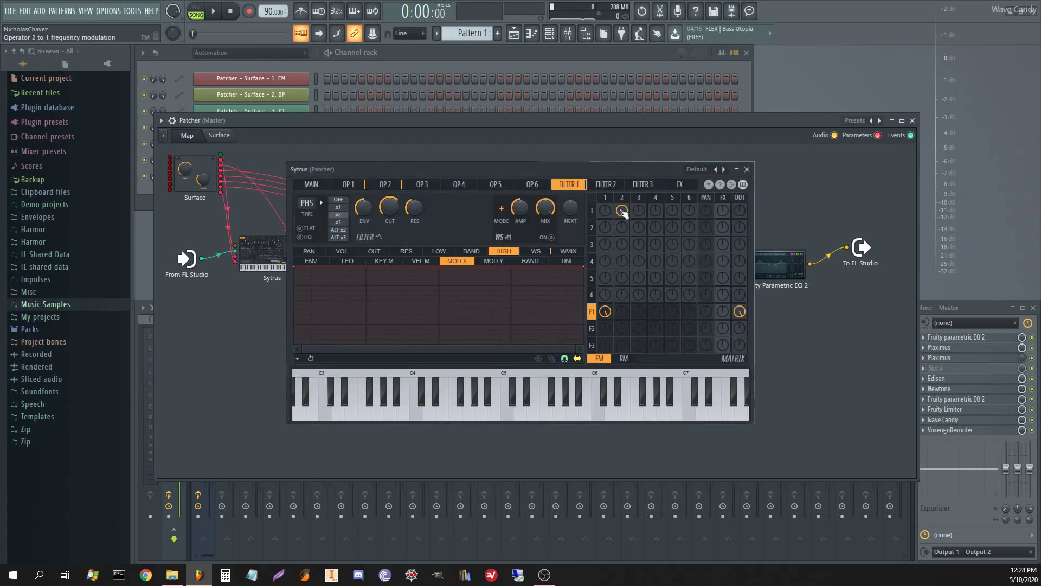
click(347, 185)
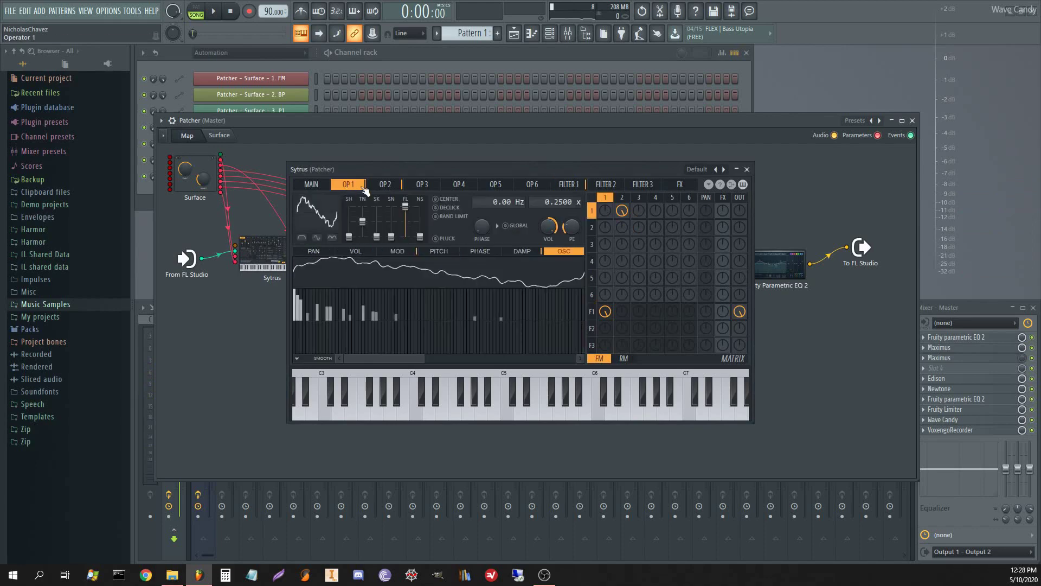
click(384, 187)
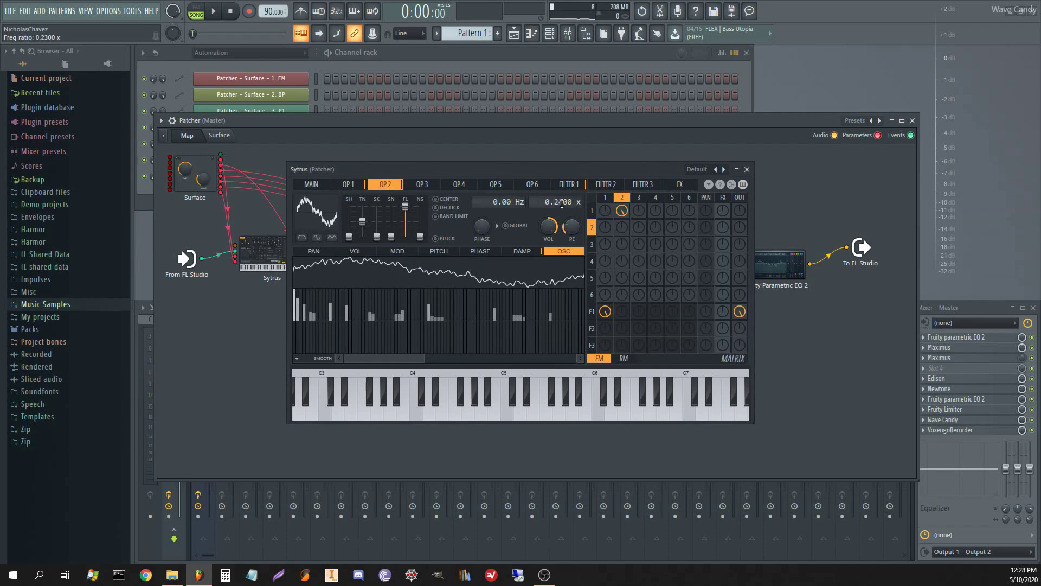
scroll(561, 202, up, 1)
key(space)
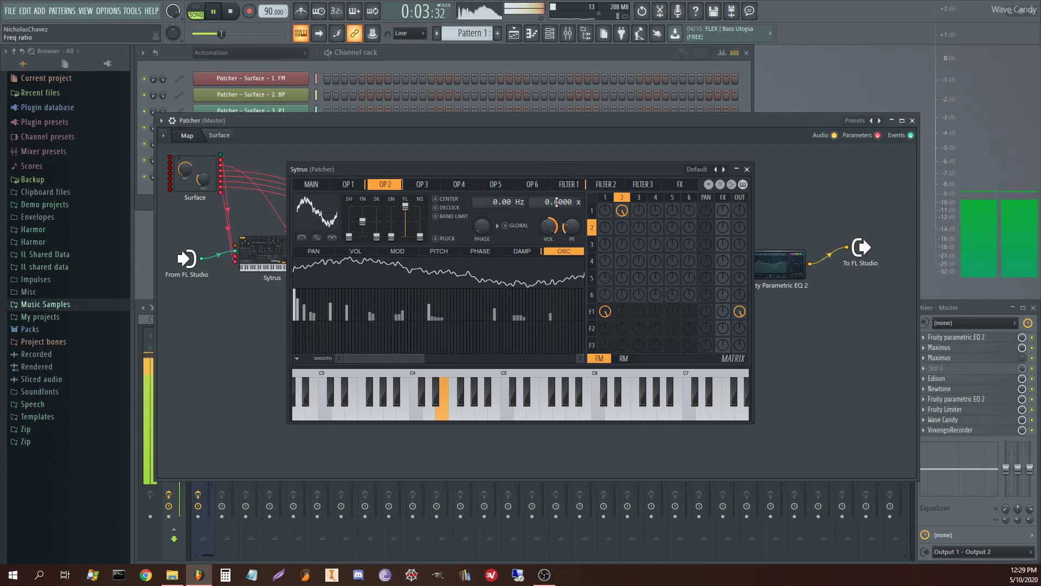
scroll(556, 202, down, 1)
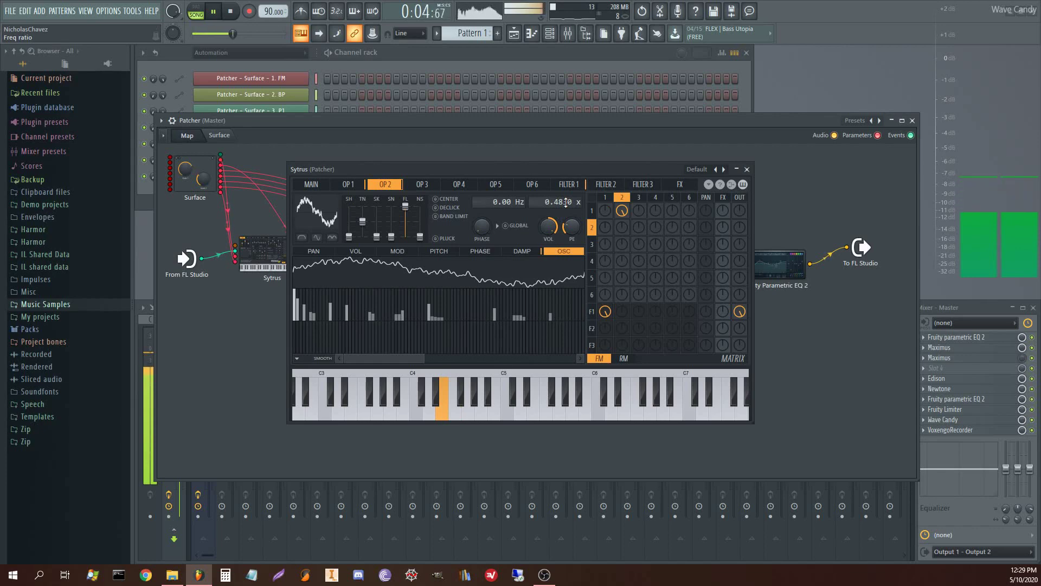
key(space)
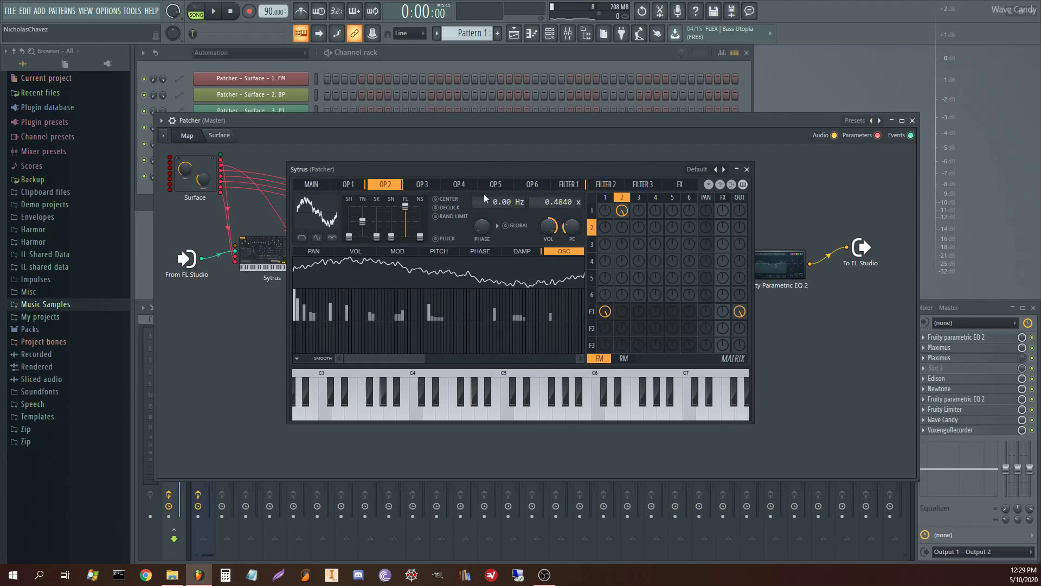
Step: Set Operator 3's frequency ratio to 0.2500, raise its modulation of Operator 1 in the matrix, and start playback
click(350, 185)
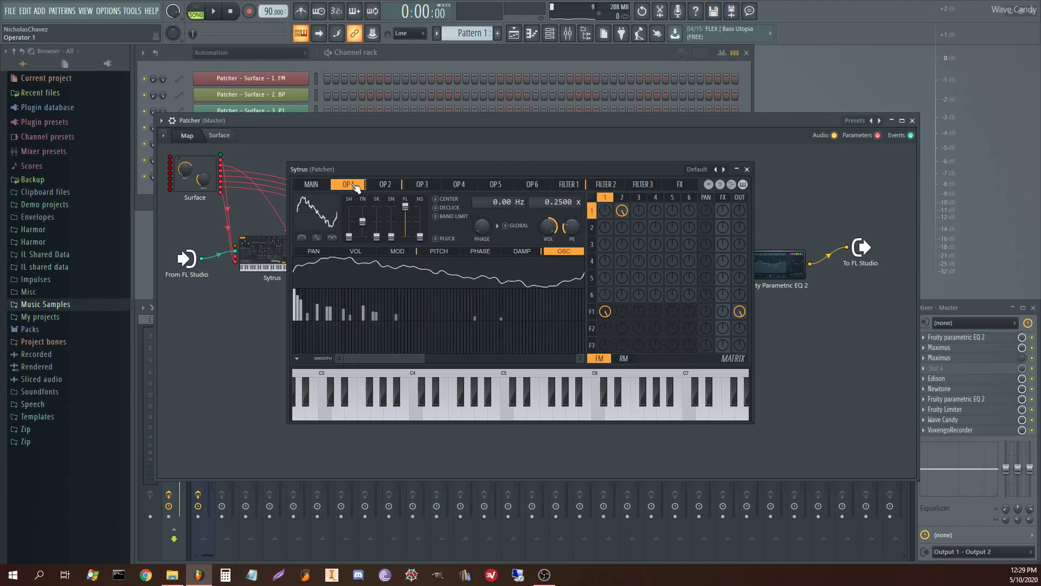
click(422, 185)
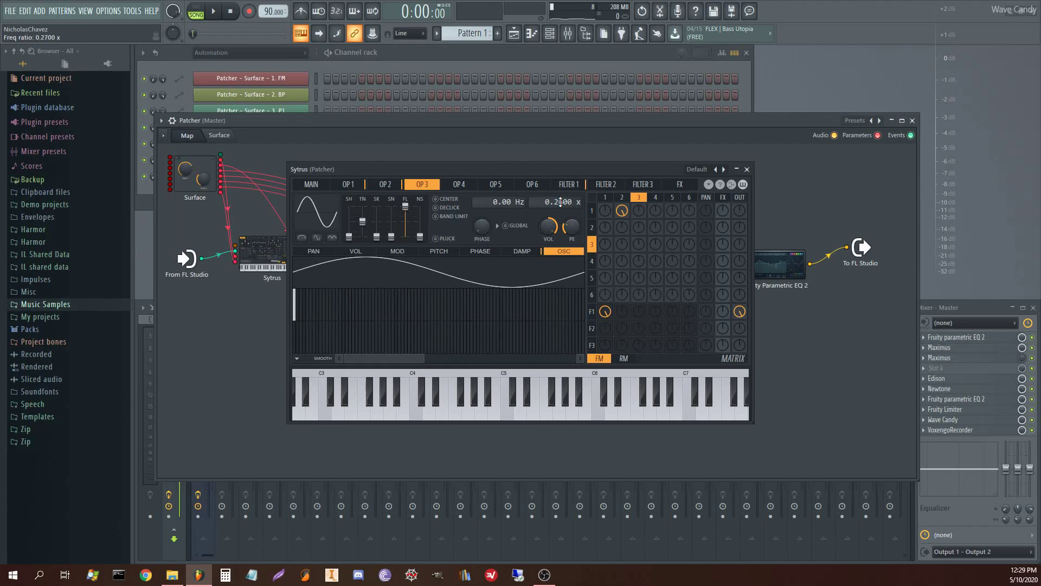
scroll(560, 201, down, 2)
key(space)
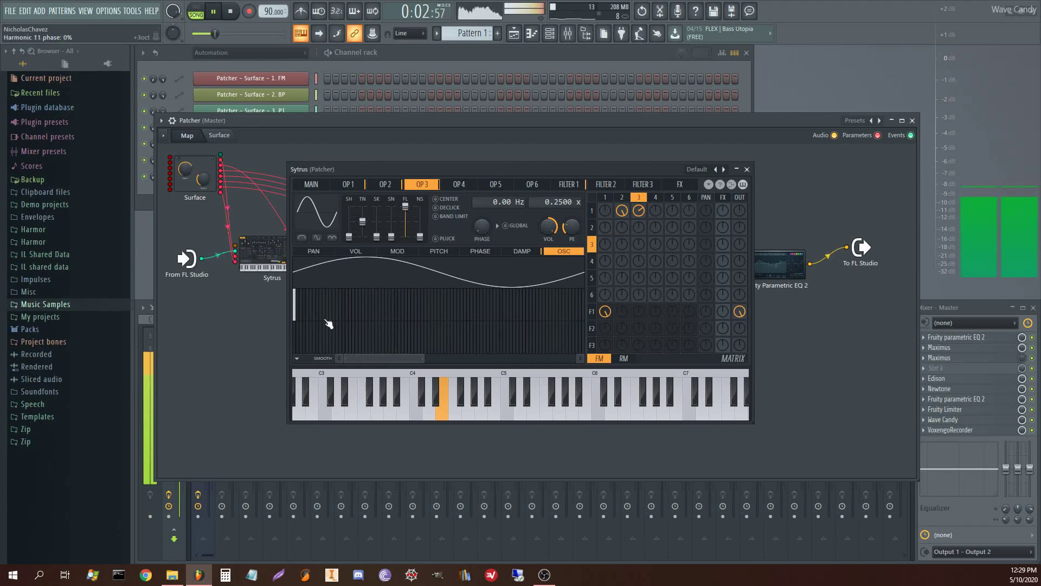
Step: Add the second harmonic and three weaker higher harmonics to Operator 3's oscillator
click(298, 302)
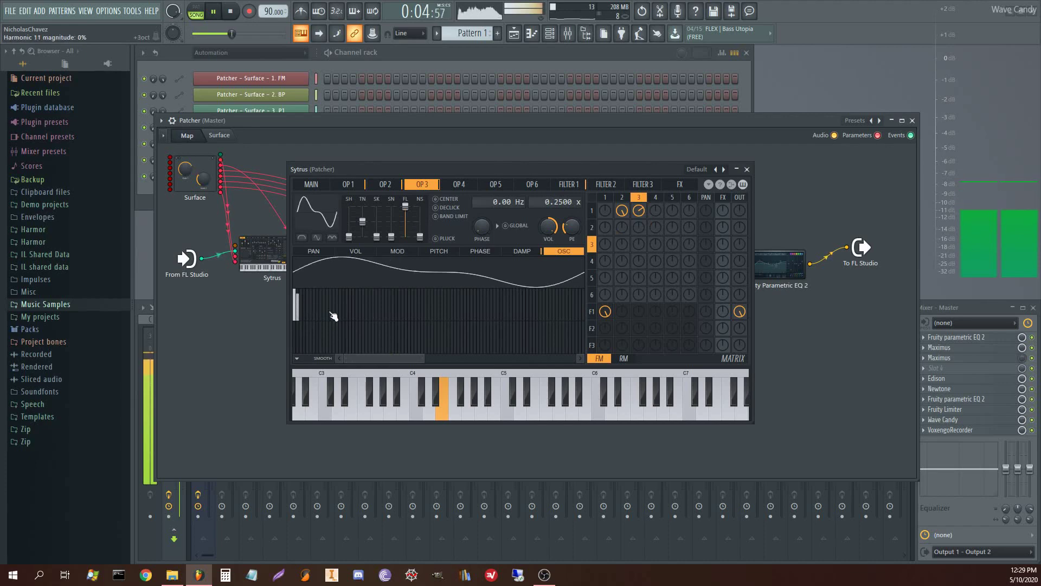
click(347, 306)
click(317, 316)
click(337, 313)
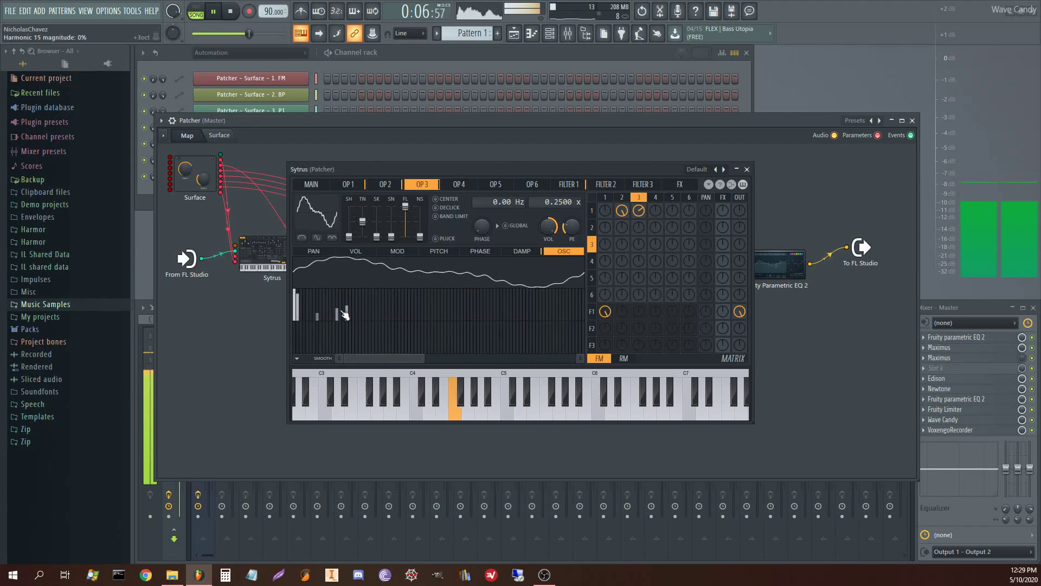
Step: Lower the upper harmonics of Operator 2's oscillator and redraw its lowest harmonics
click(386, 187)
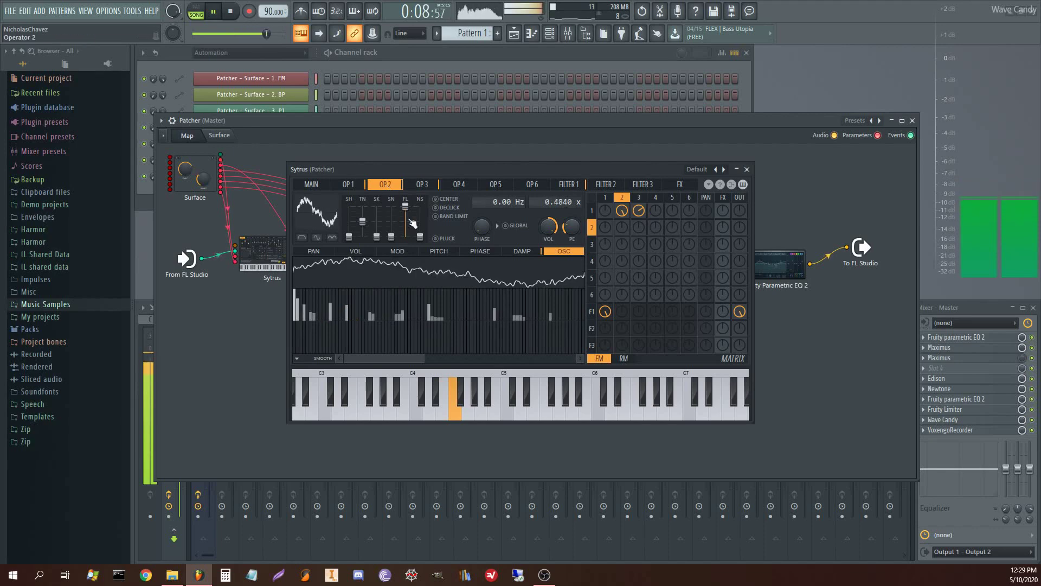
drag(428, 323, 534, 325)
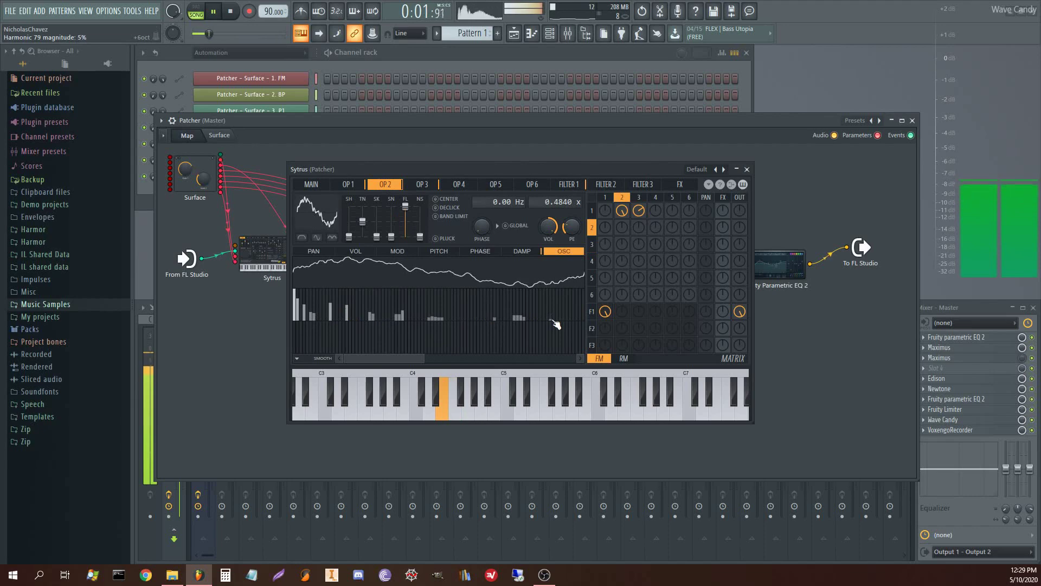
mouse_move(353, 322)
mouse_down()
mouse_move(307, 316)
mouse_move(305, 297)
mouse_move(301, 316)
mouse_move(298, 298)
mouse_up()
Step: Raise Filter 1's FX send in the Sytrus matrix to about 77%
click(349, 189)
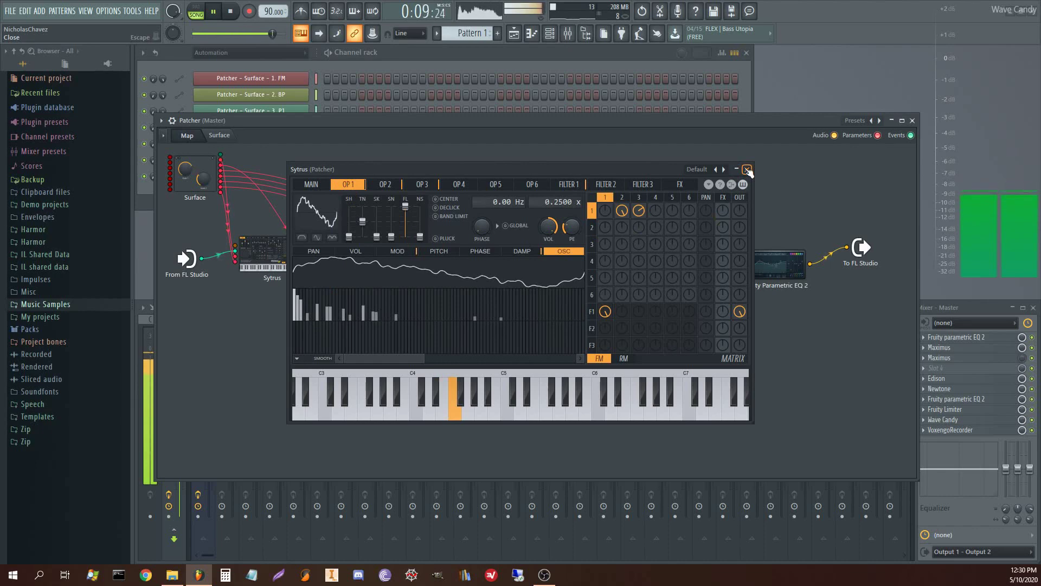
drag(723, 312, 723, 271)
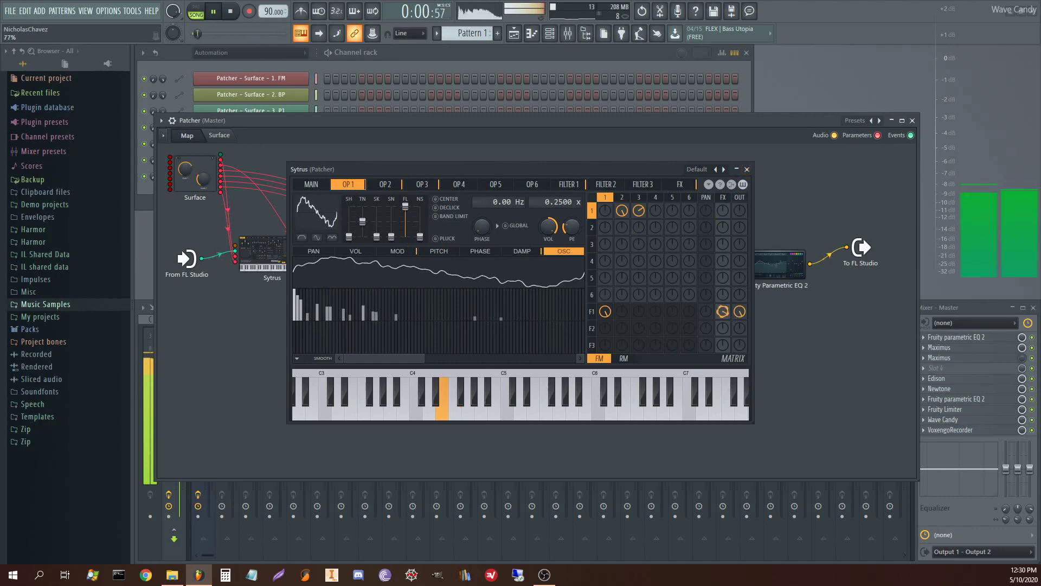
Step: Readjust Filter 1's FX send in the Sytrus matrix, lower the chorus depth, close Sytrus and stop playback
mouse_move(723, 312)
mouse_down()
mouse_move(724, 295)
mouse_move(728, 316)
mouse_up()
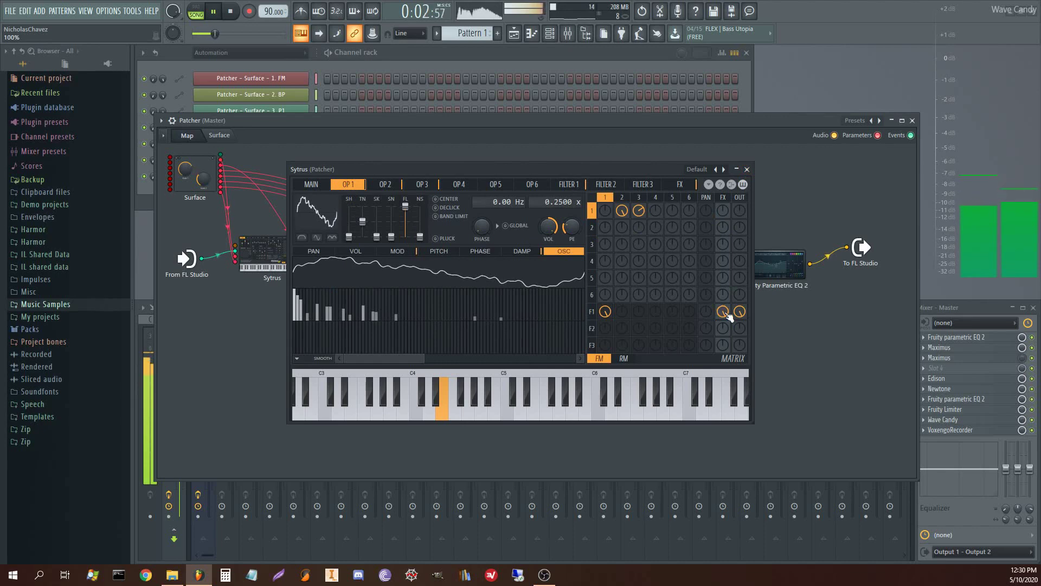
click(680, 184)
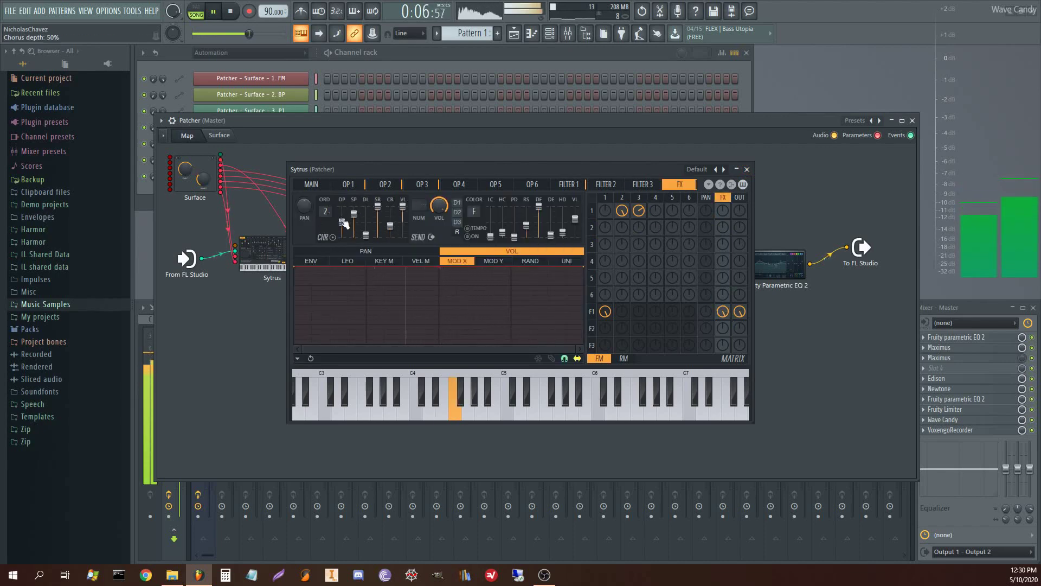
drag(343, 222, 346, 236)
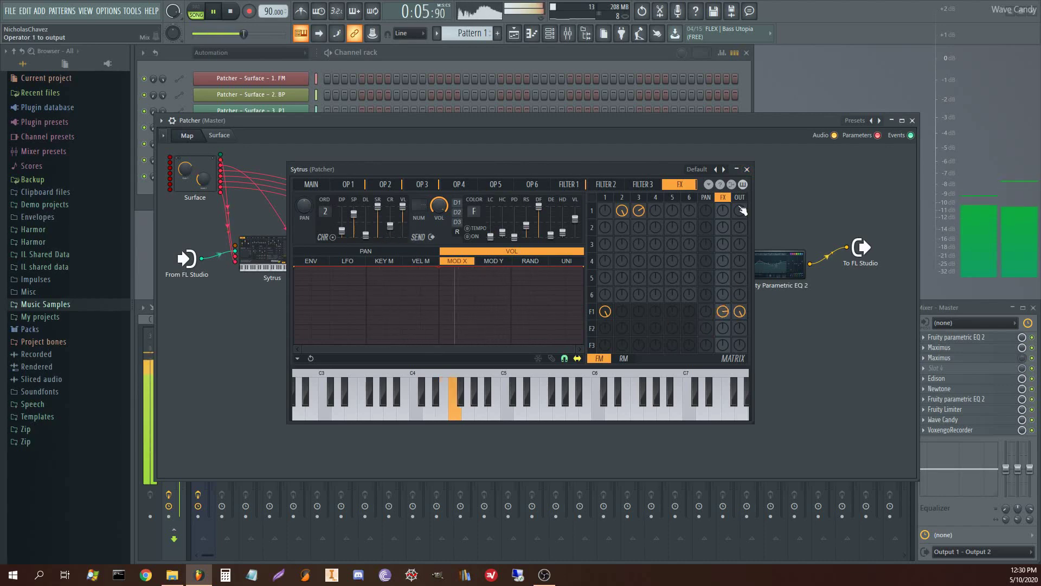
click(747, 170)
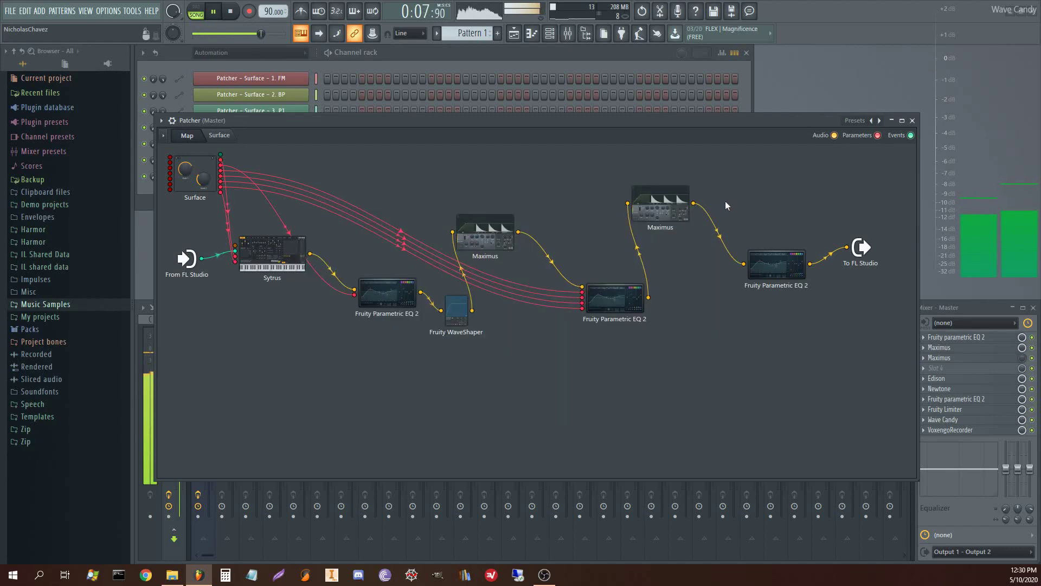
key(space)
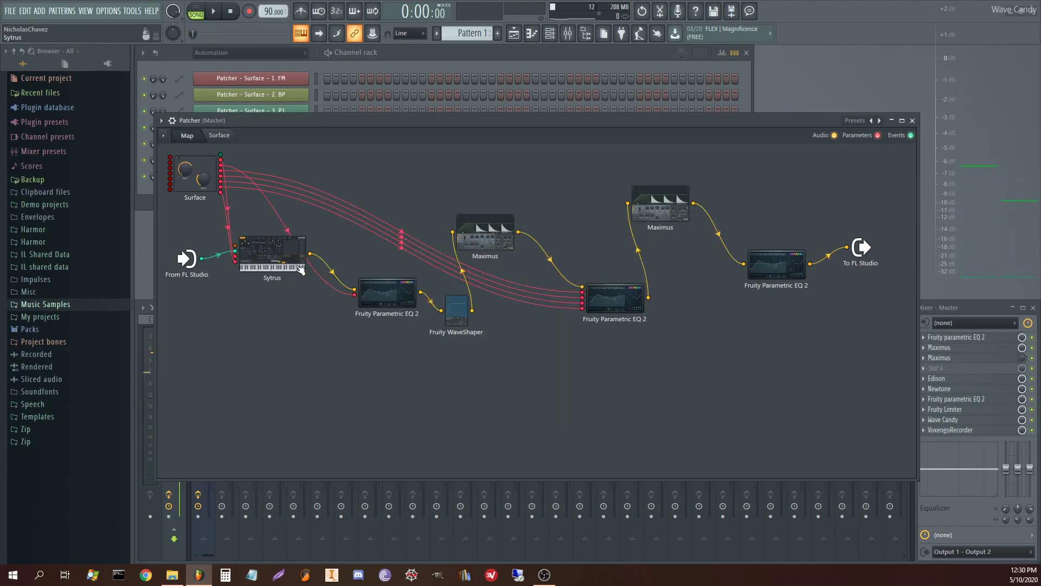
Step: Reopen Sytrus, set Operator 2's frequency ratio to 0.4840, and audition the sound briefly
click(300, 269)
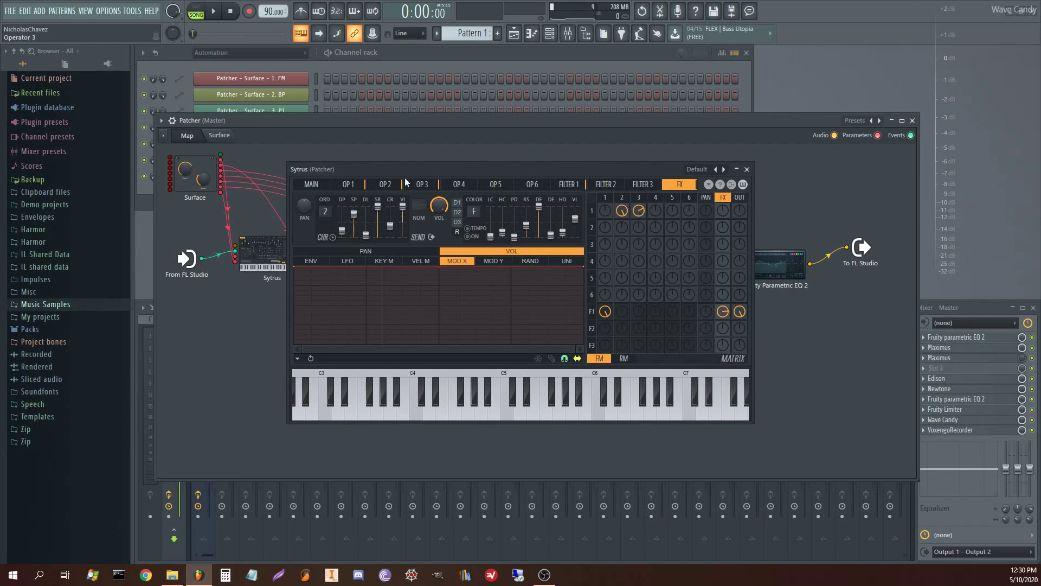
click(421, 184)
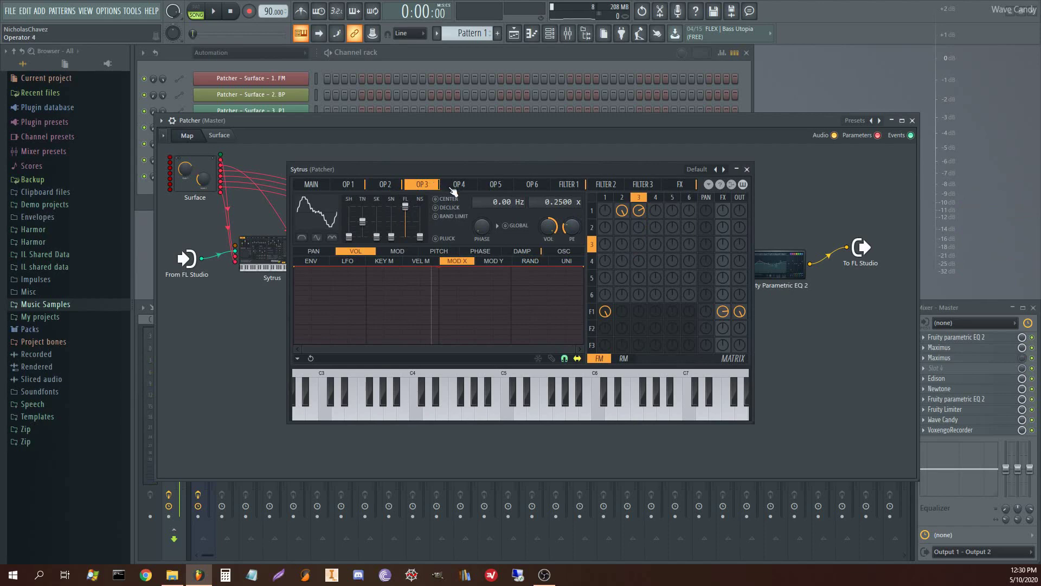
click(401, 187)
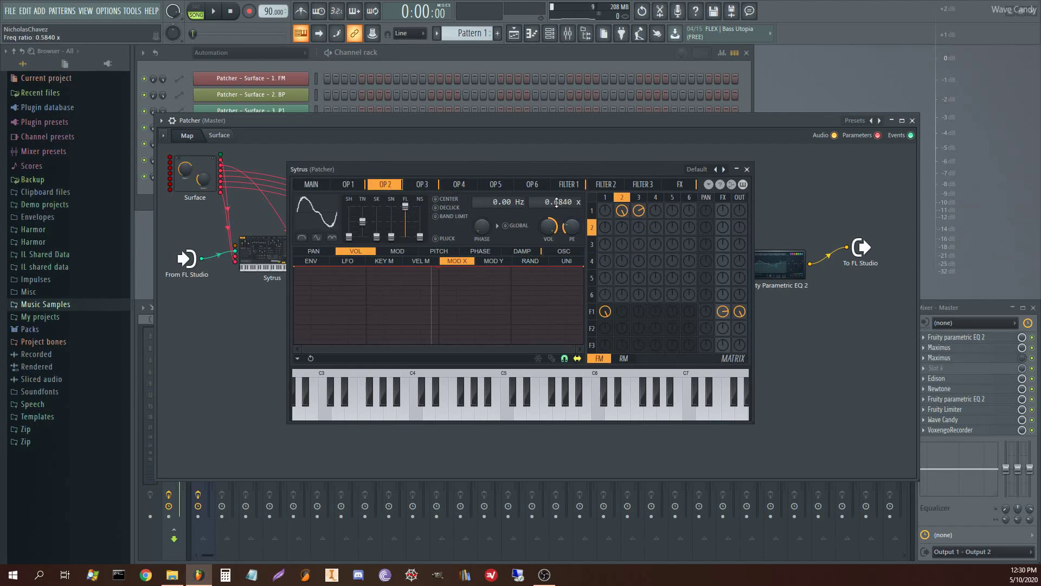
key(space)
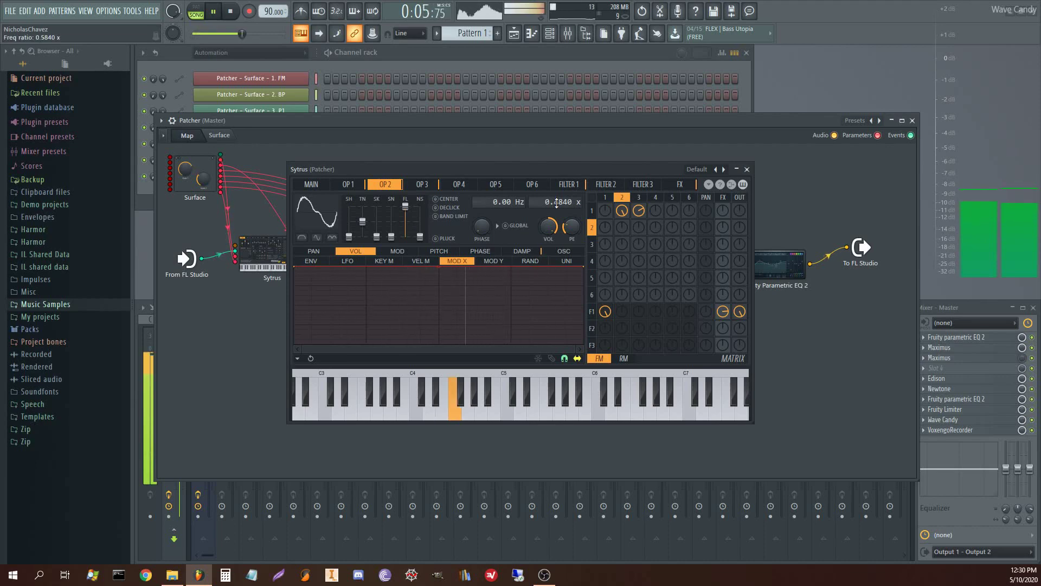
key(space)
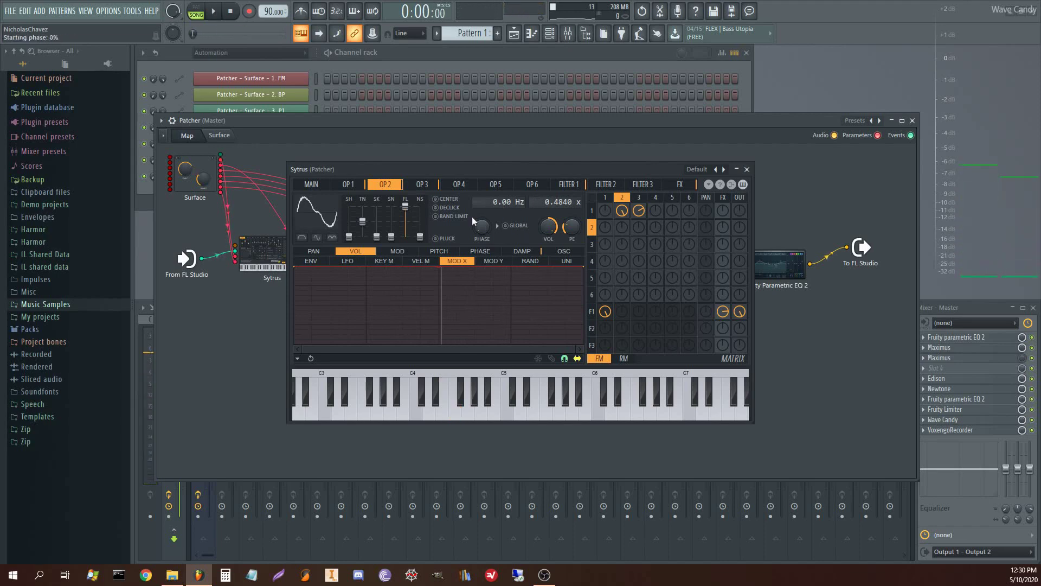
Step: Try frequency-modulating Operator 1 with Operator 4 at about -51% during playback, and reset that amount
click(459, 185)
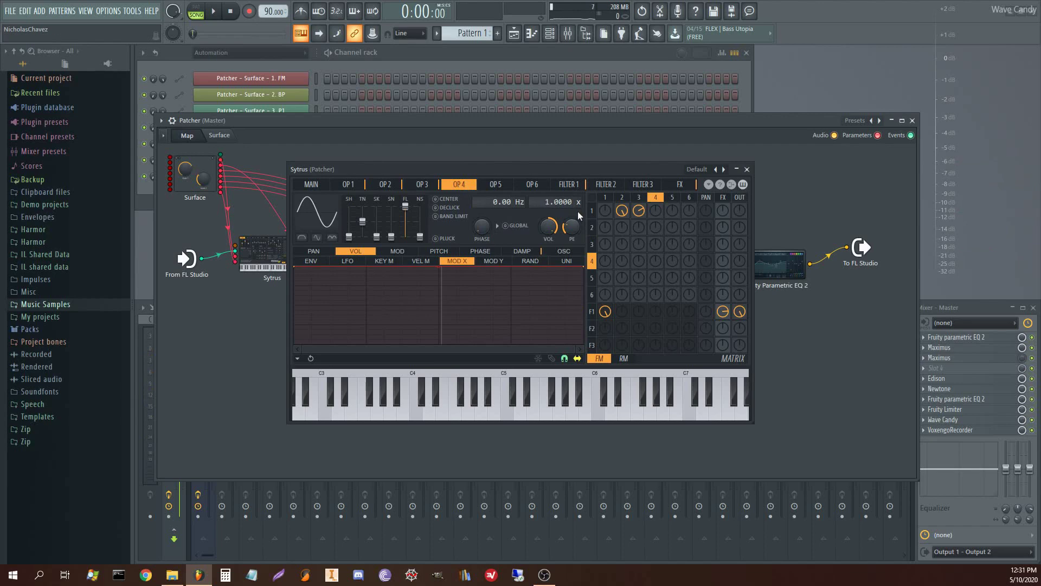
drag(657, 216, 657, 230)
key(space)
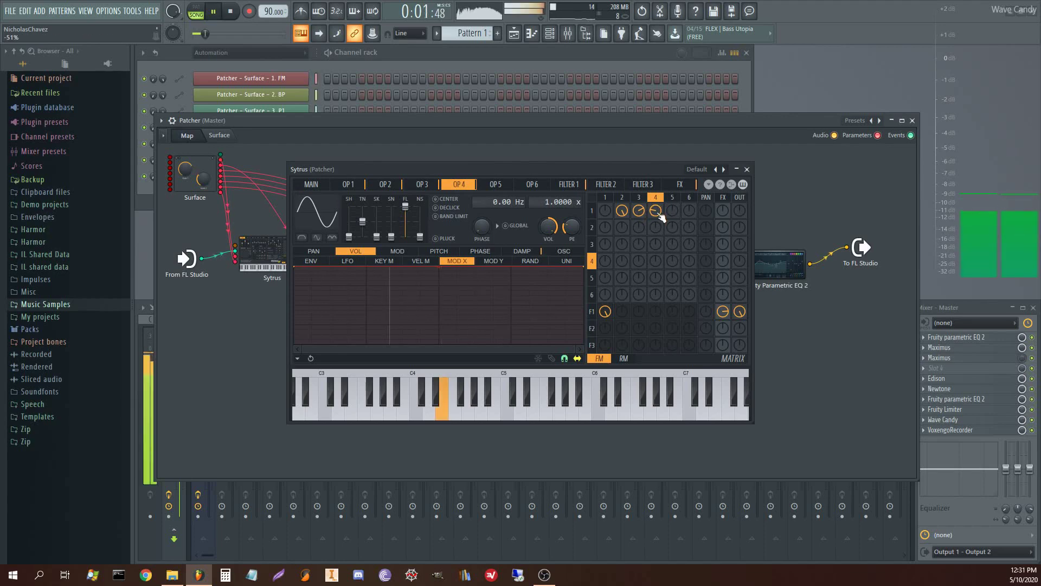
alt+click(658, 213)
key(space)
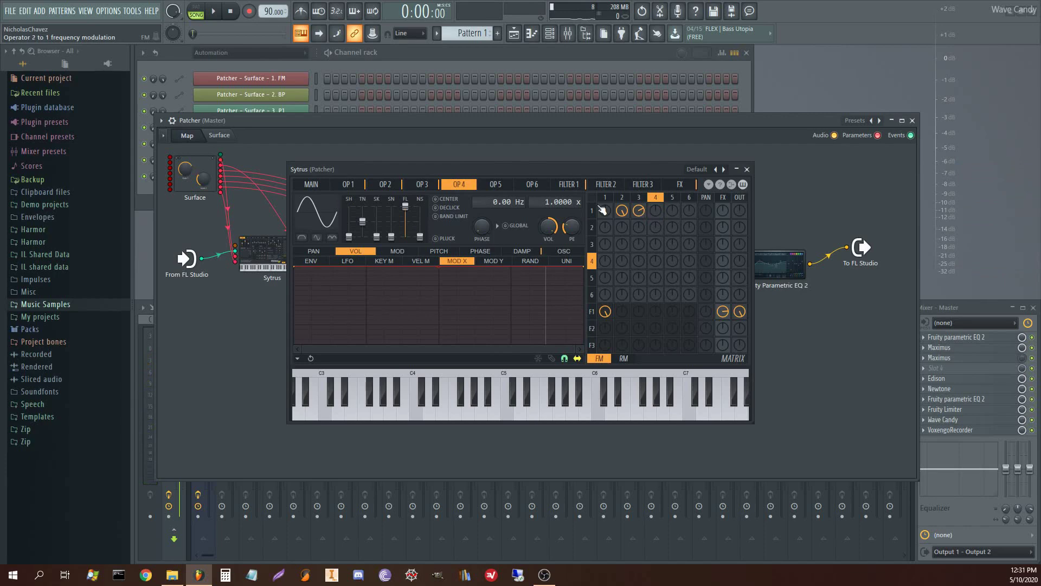
Step: Try frequency-modulating Operator 2 with Operator 3 at several amounts while the pattern plays, and stop playback
click(433, 185)
click(350, 186)
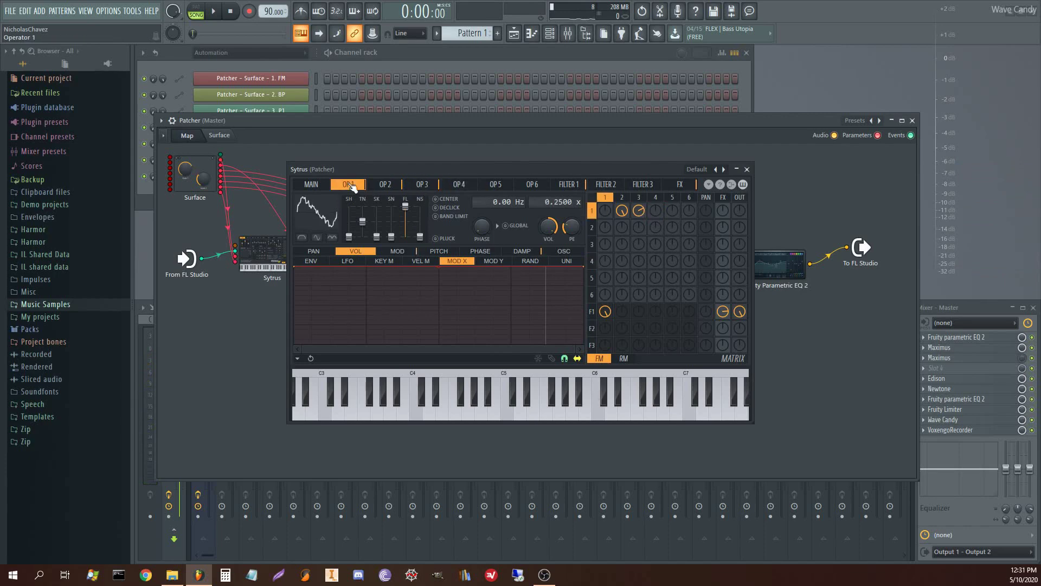
click(434, 188)
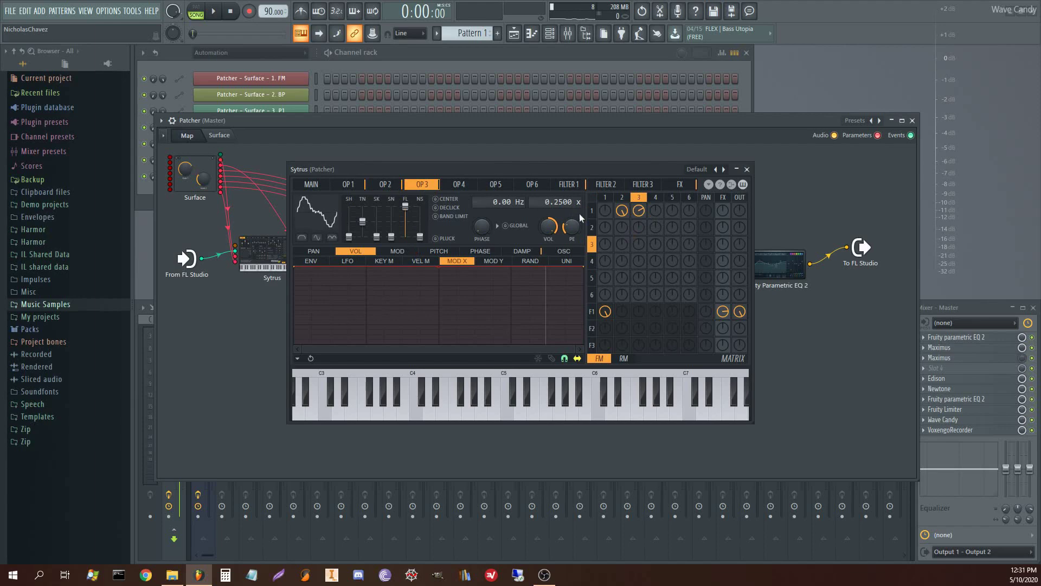
drag(642, 233, 642, 220)
key(space)
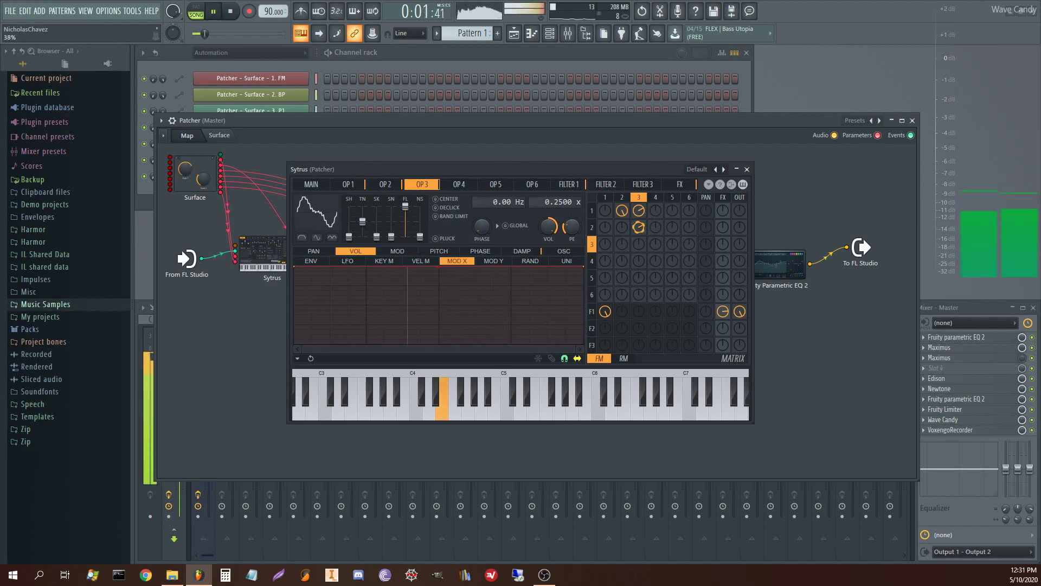
drag(641, 234, 641, 242)
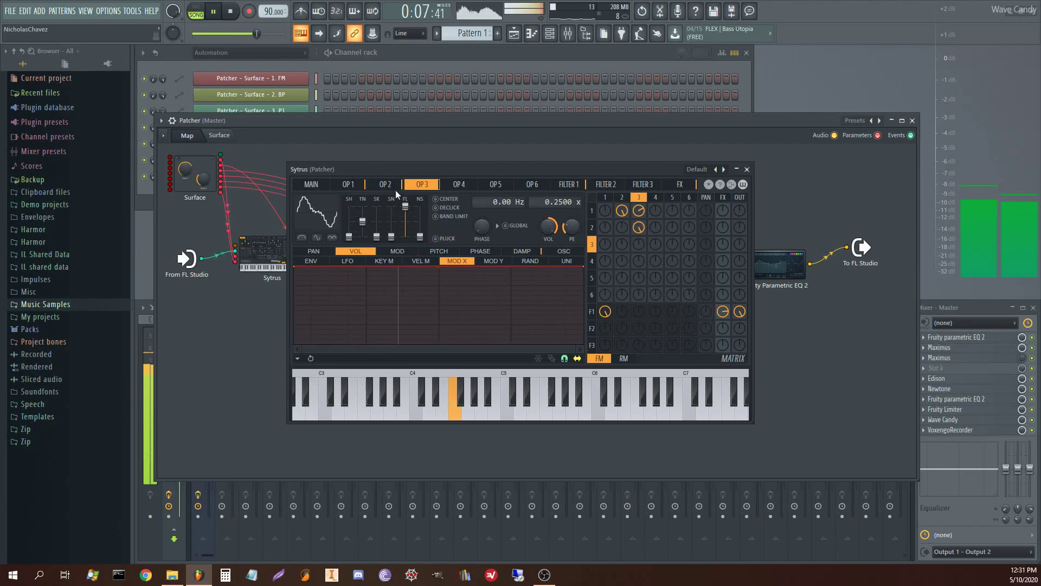
drag(644, 229, 643, 277)
mouse_move(646, 232)
mouse_down()
mouse_move(646, 205)
mouse_move(639, 232)
mouse_up()
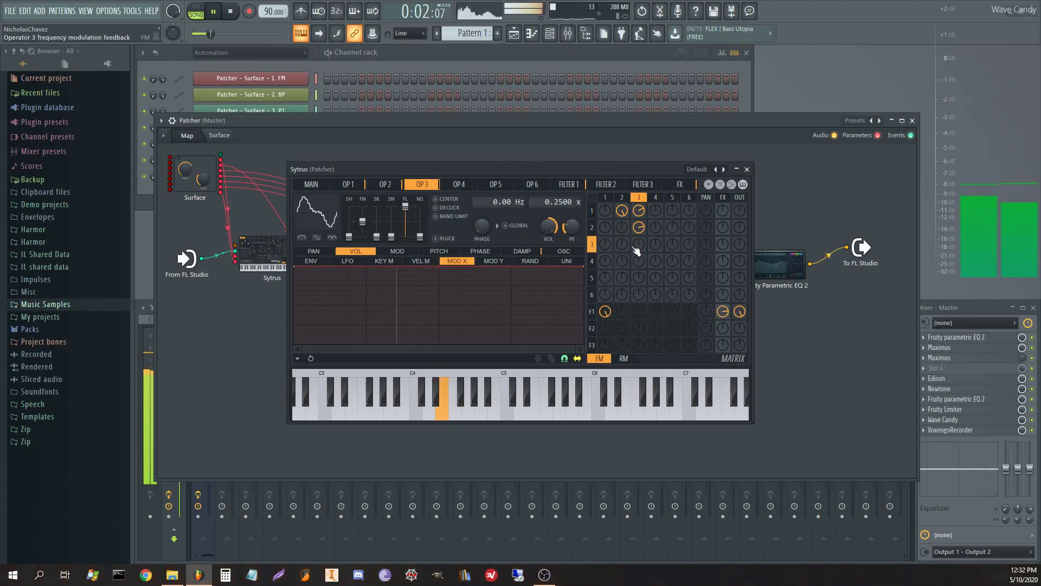
key(space)
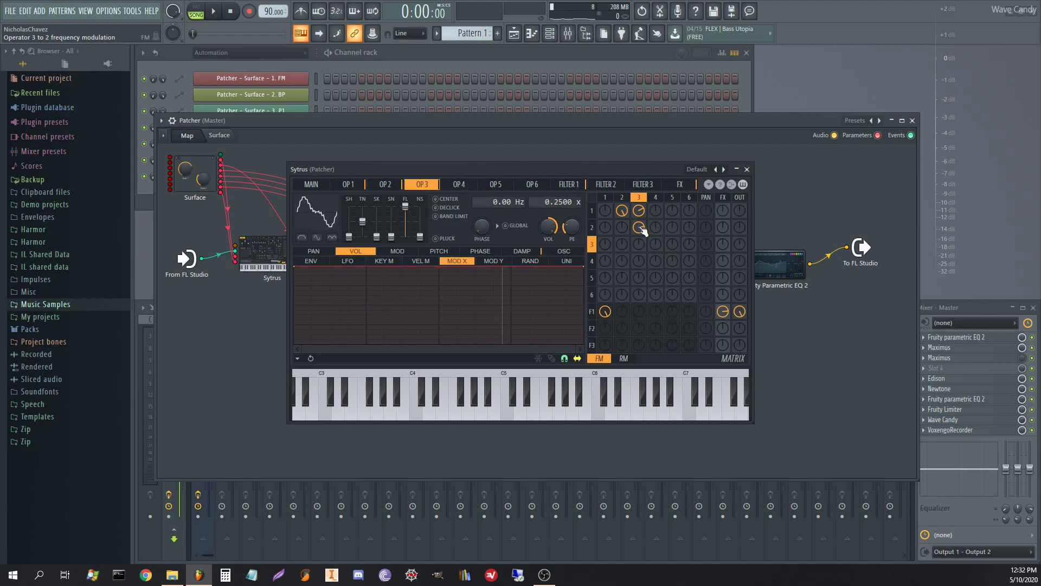
Step: Clear Operator 3's frequency modulation of Operators 1 and 2, and audition Operator 2's modulation of Operator 1 alone
drag(641, 230, 644, 223)
key(space)
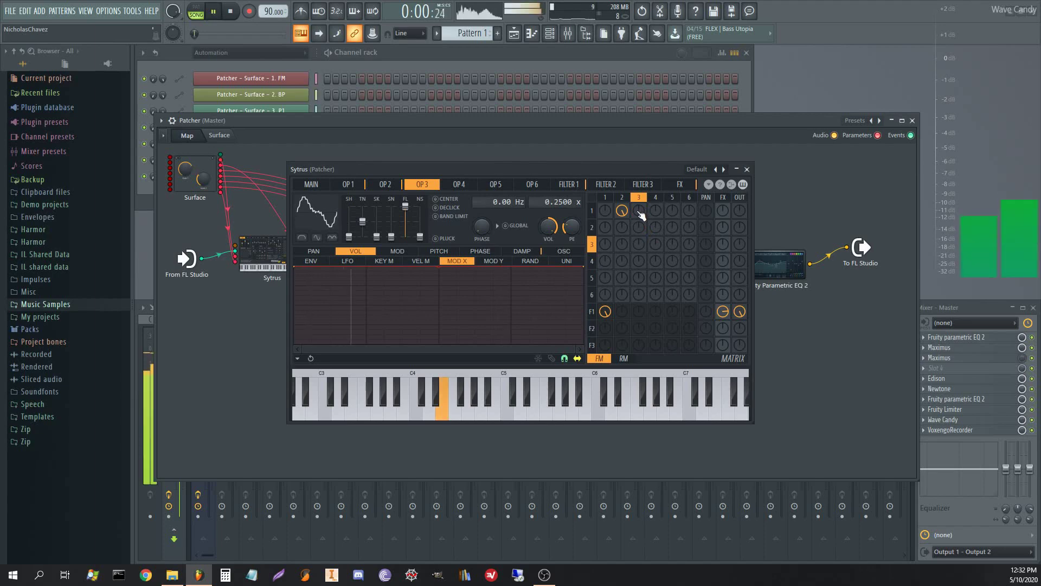
click(399, 186)
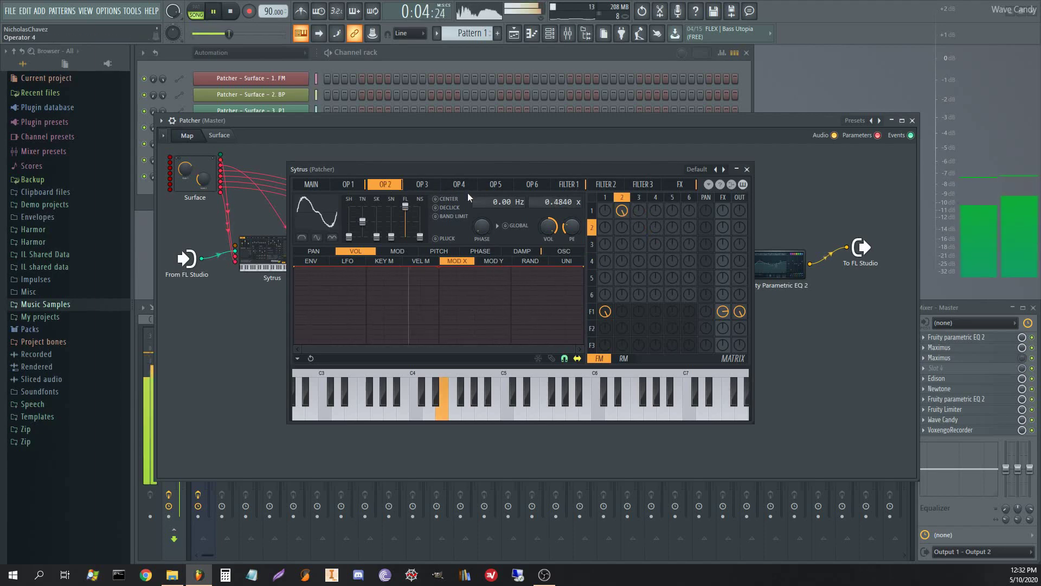
key(space)
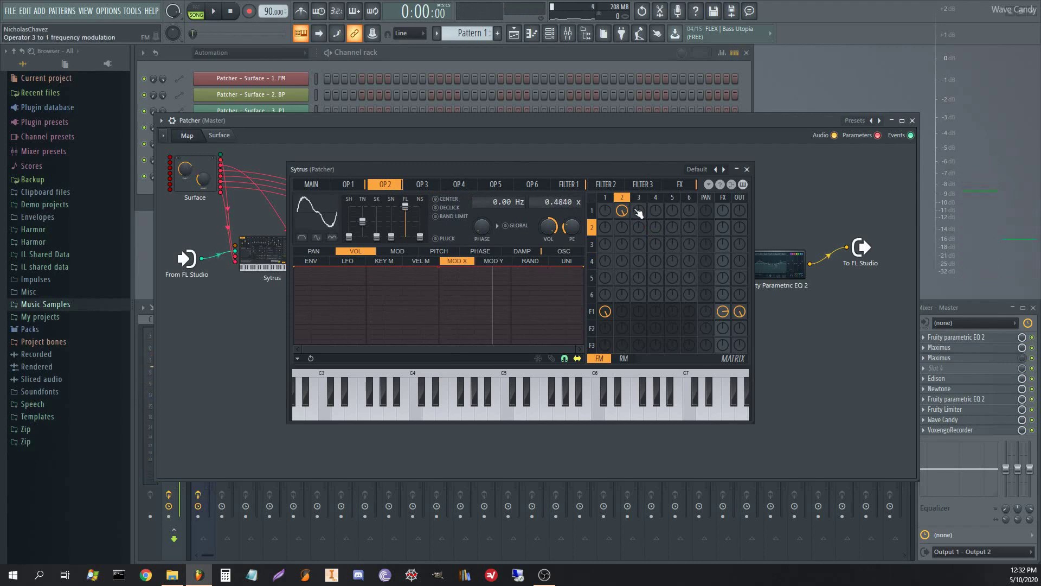
Step: Replace Operator 2's modulation of Operator 1 with full modulation from Operator 3, and audition it
click(435, 186)
click(387, 185)
click(425, 186)
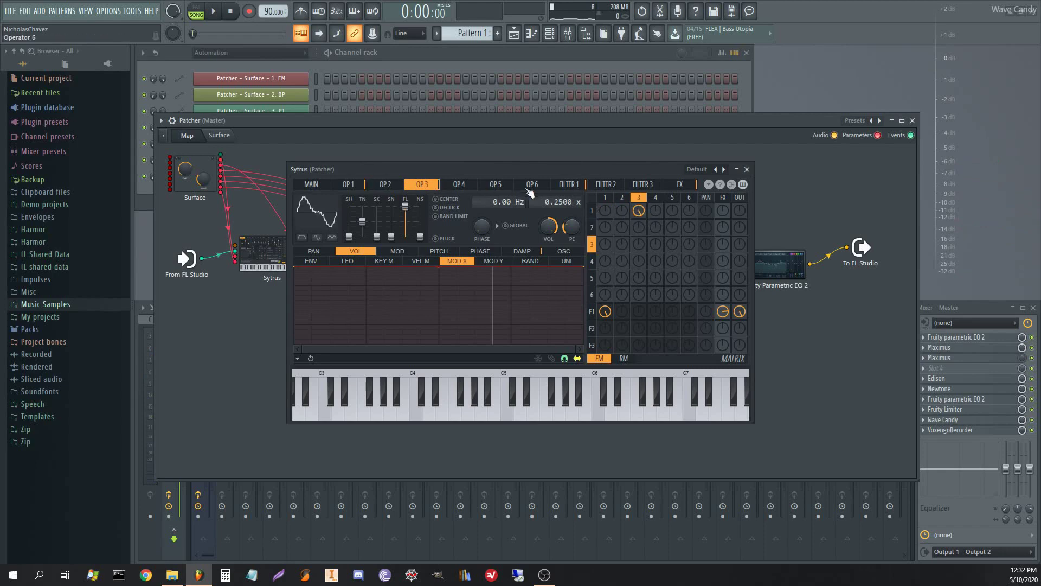
key(space)
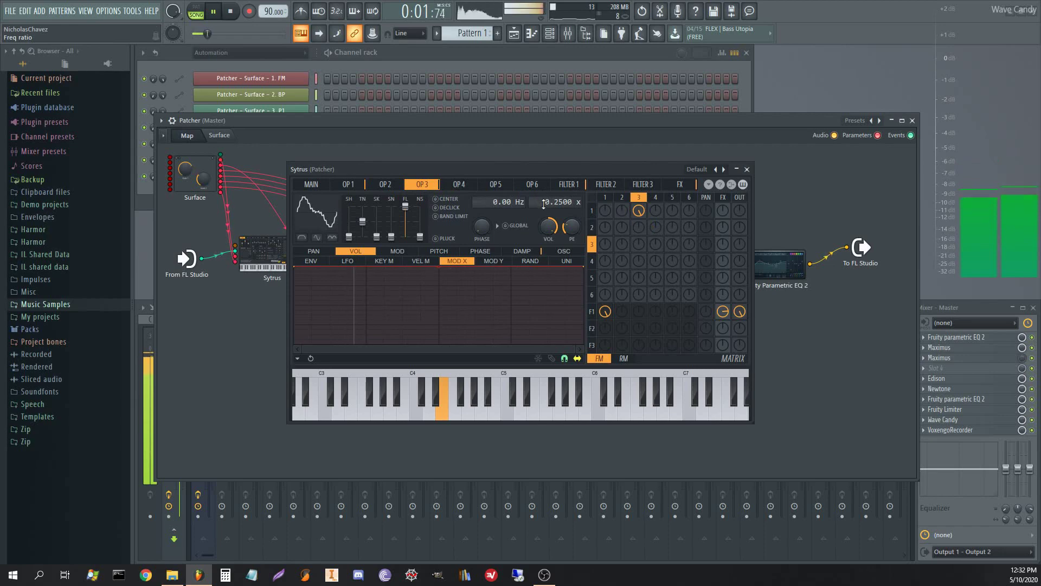
key(space)
Step: Raise Operator 3's frequency ratio to 2.0000 and audition the change
scroll(560, 204, up, 5)
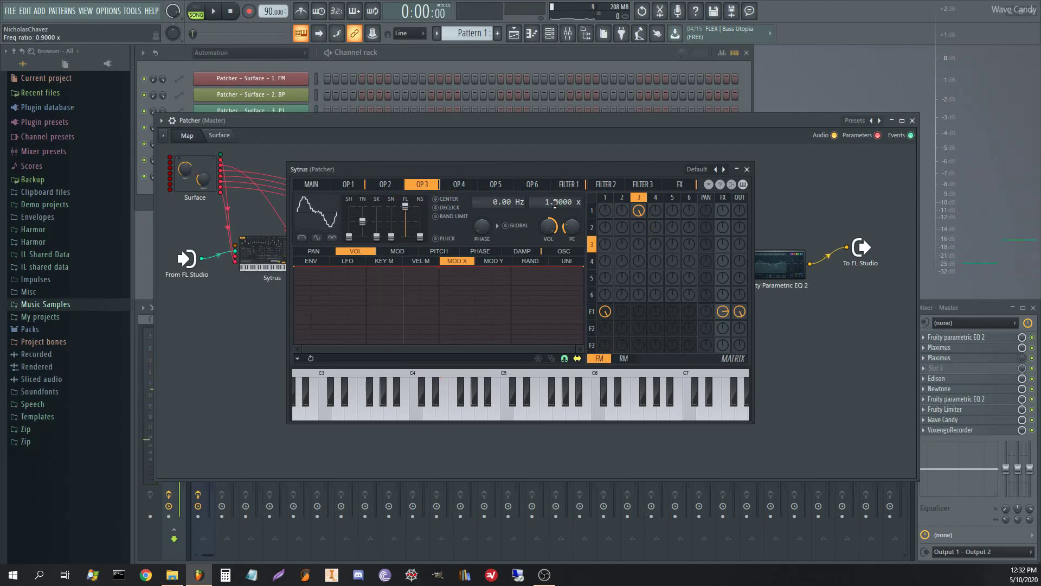
key(space)
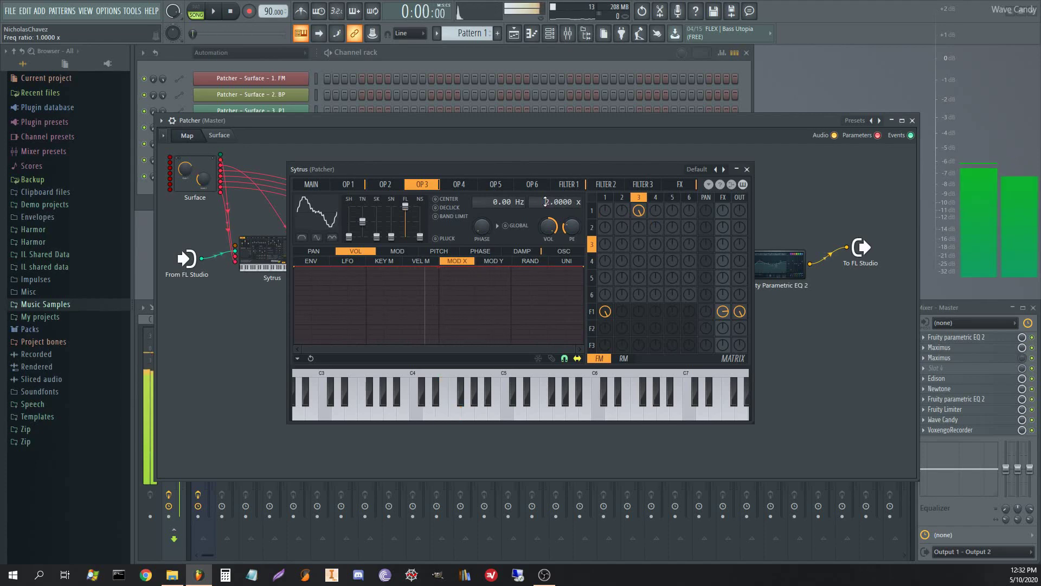
key(space)
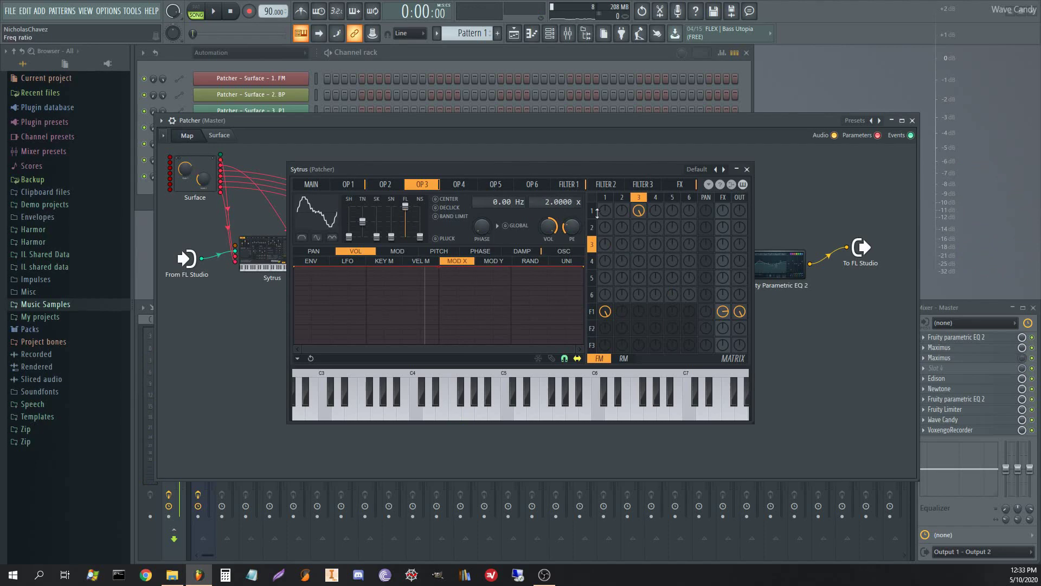
Step: Switch the matrix to ring modulation and reshape Operator 4's sine into a narrow peak by raising its shape and lowering its tension
click(624, 359)
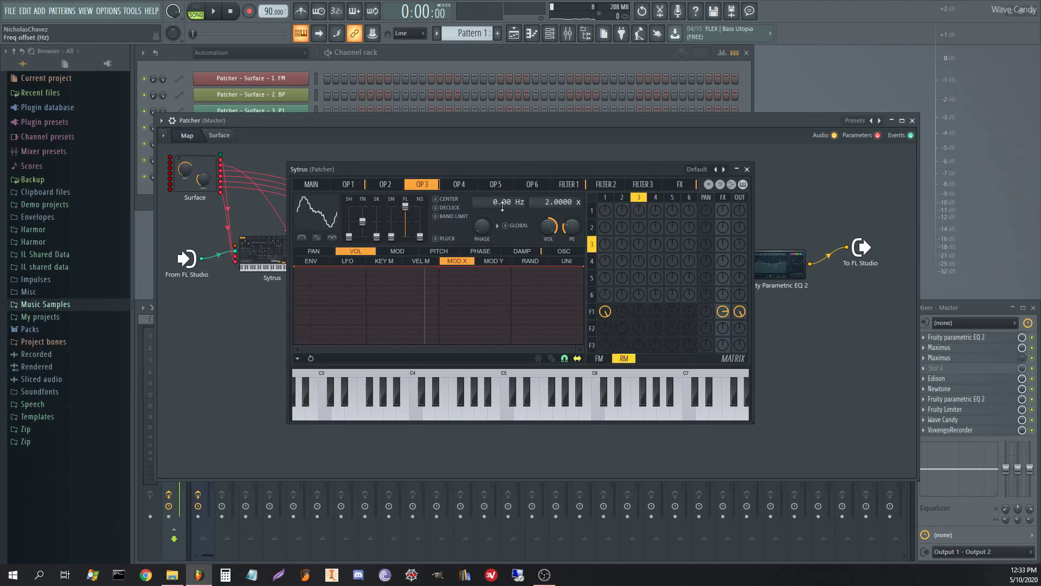
click(460, 187)
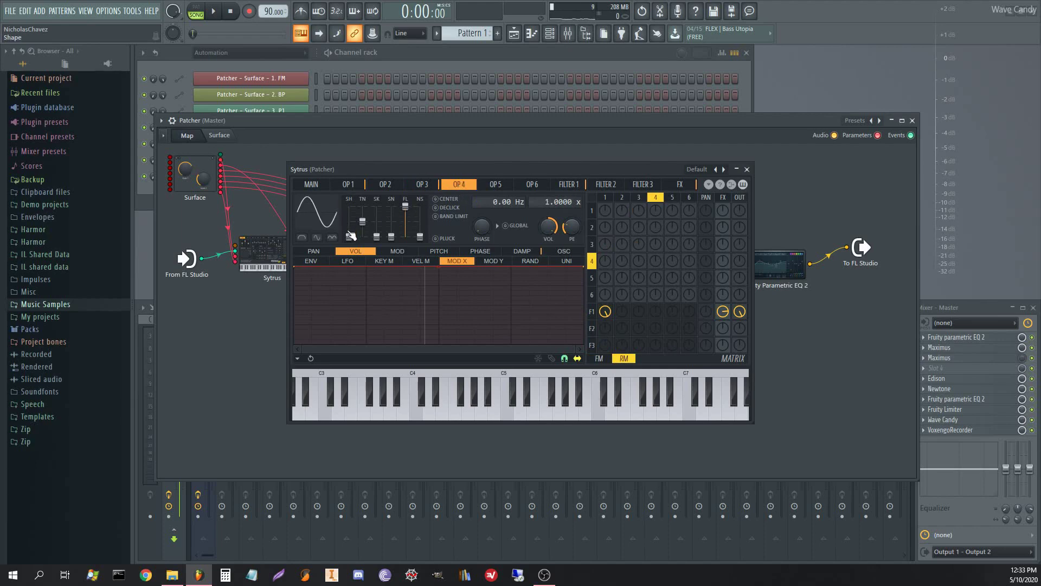
click(323, 238)
click(335, 240)
click(316, 239)
click(302, 238)
drag(349, 231, 362, 228)
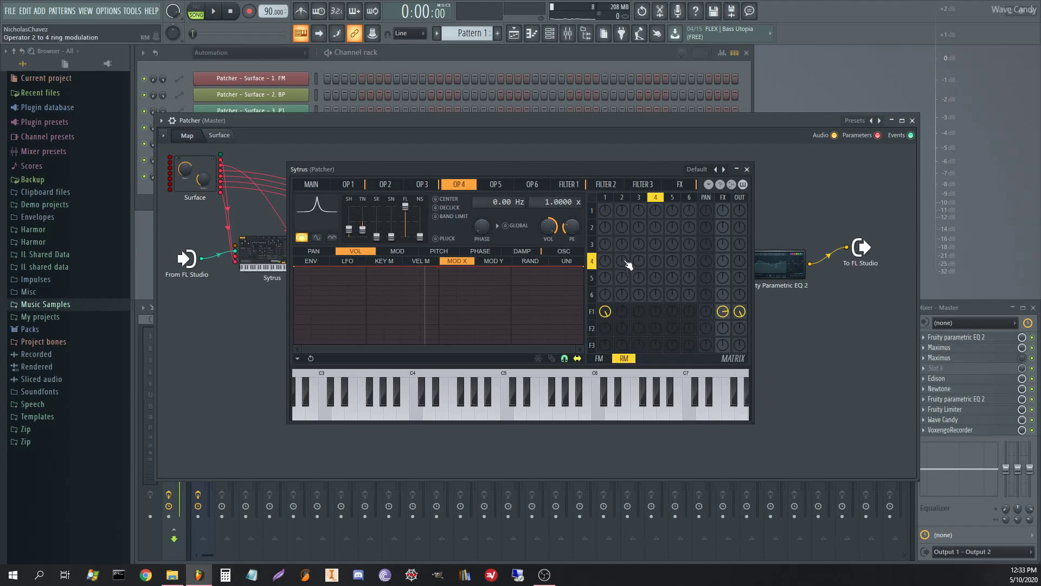
Step: Apply full ring modulation from Operator 4 to Operator 3 and start playback
mouse_move(613, 168)
mouse_down()
mouse_move(617, 154)
mouse_move(620, 165)
mouse_up()
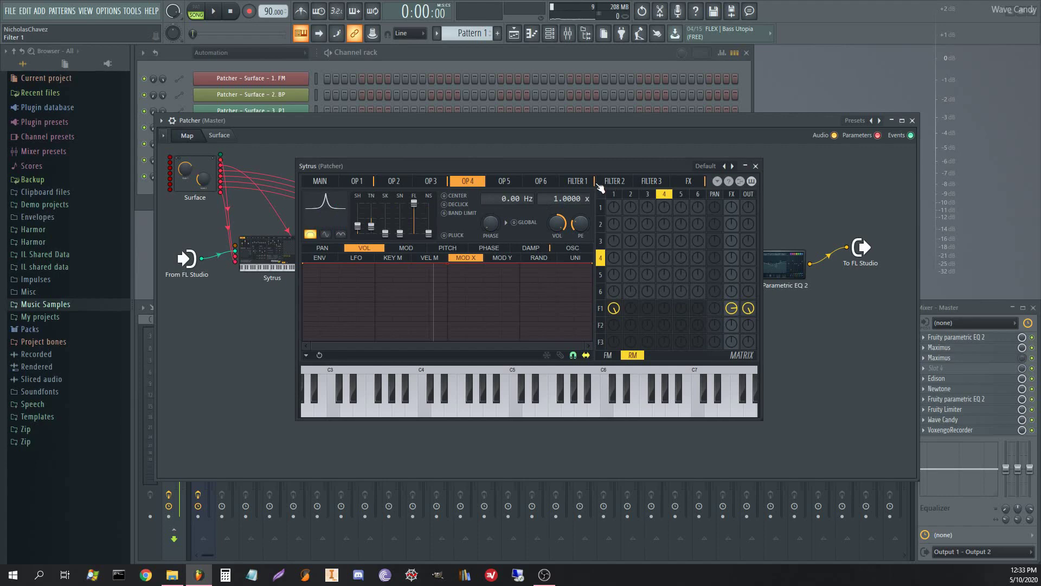
click(436, 182)
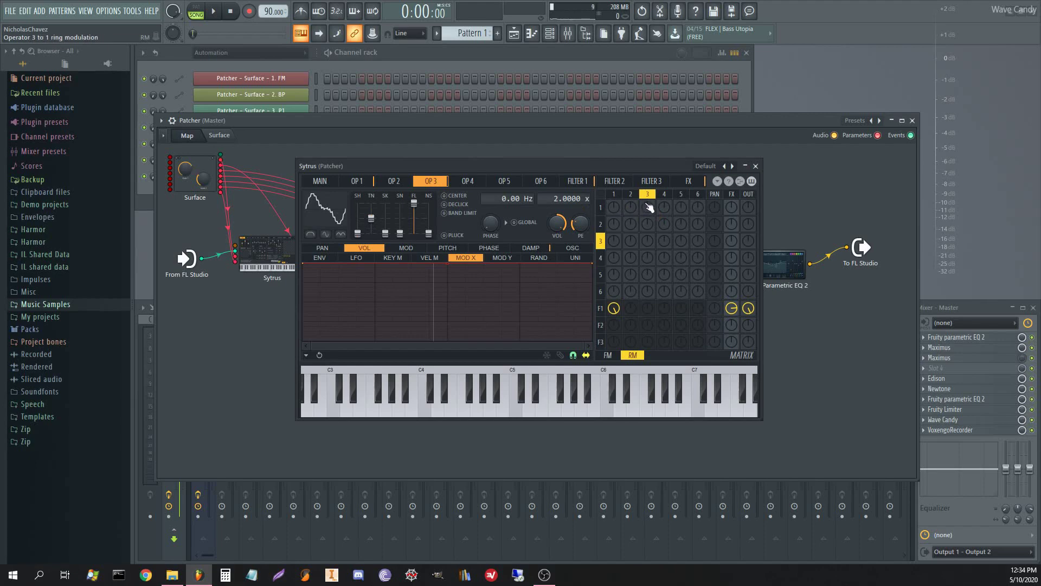
click(479, 183)
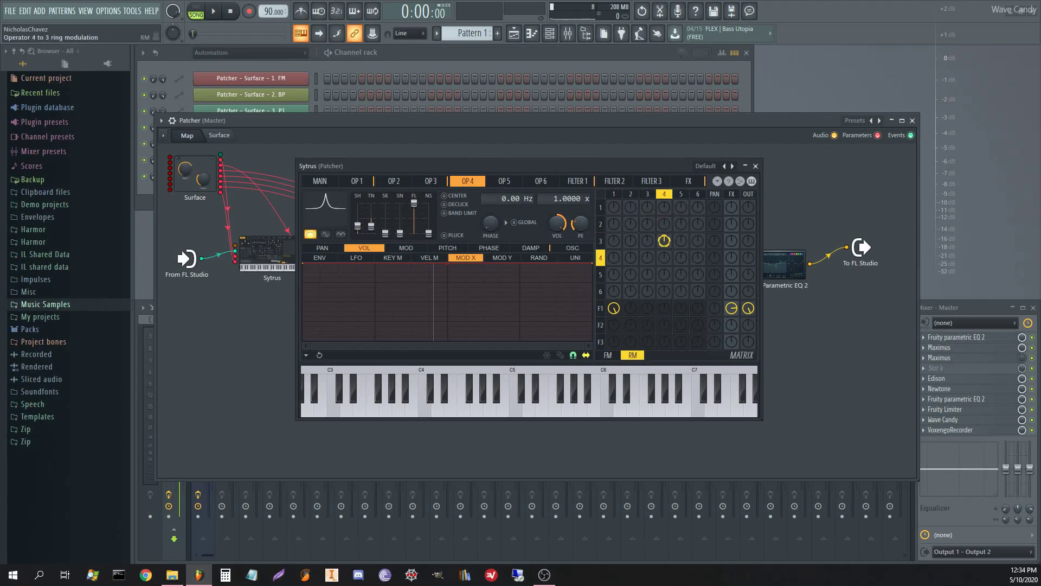
click(440, 180)
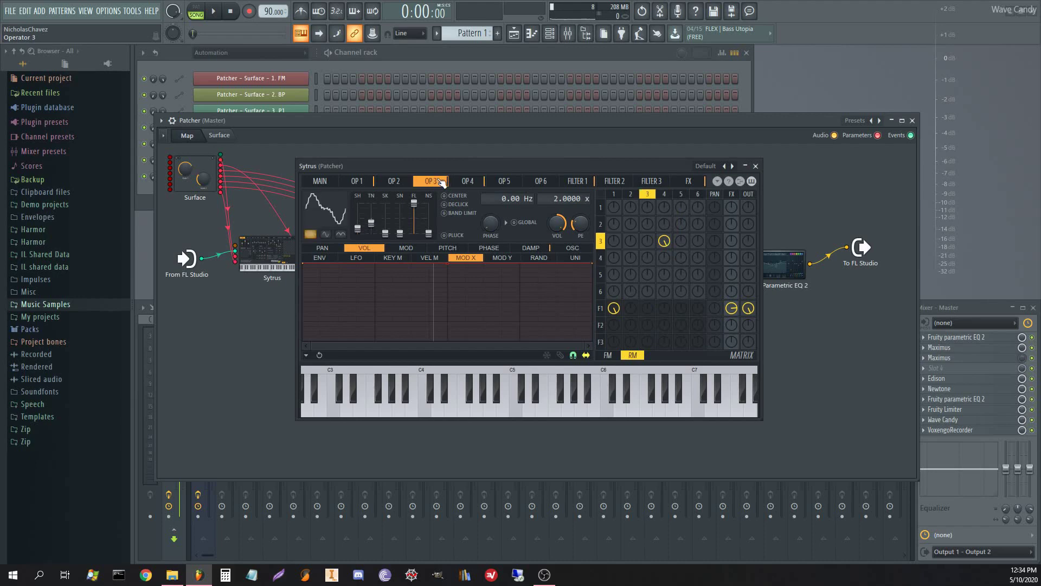
key(space)
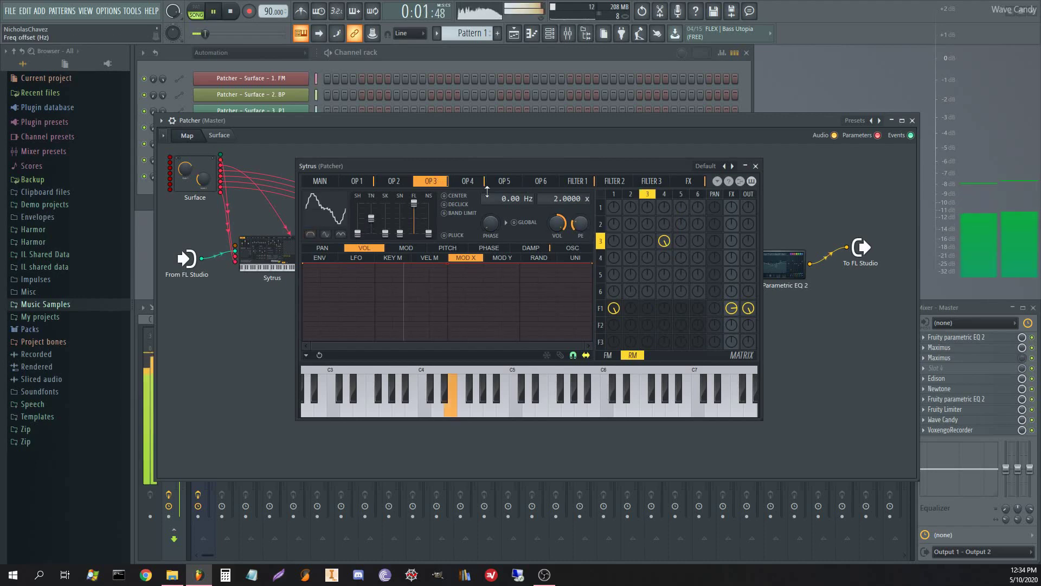
Step: Raise Operator 4's tension to the maximum to square off its waveform, and audition the ring modulation
click(467, 181)
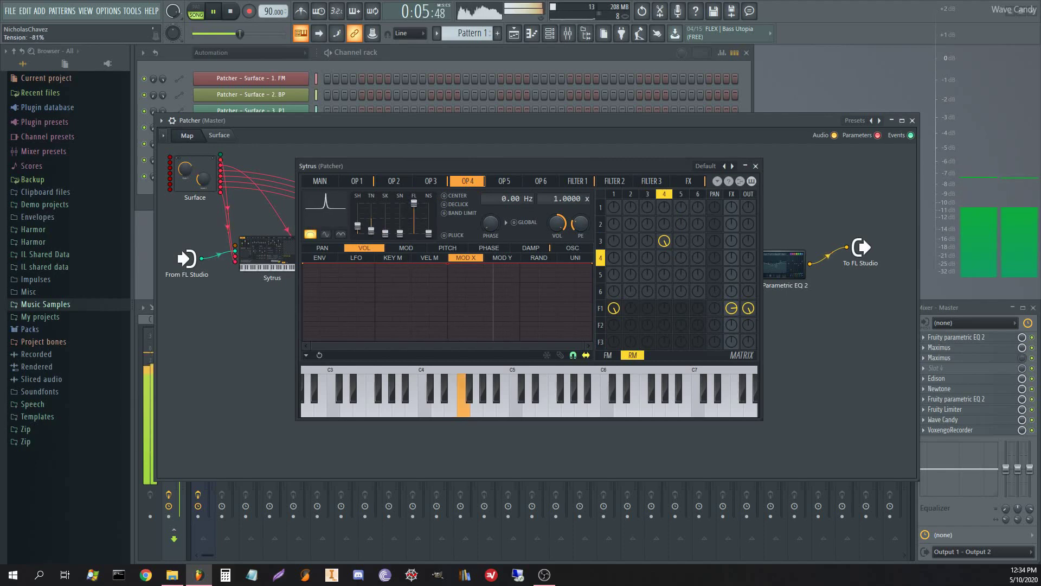
drag(372, 232, 372, 203)
key(space)
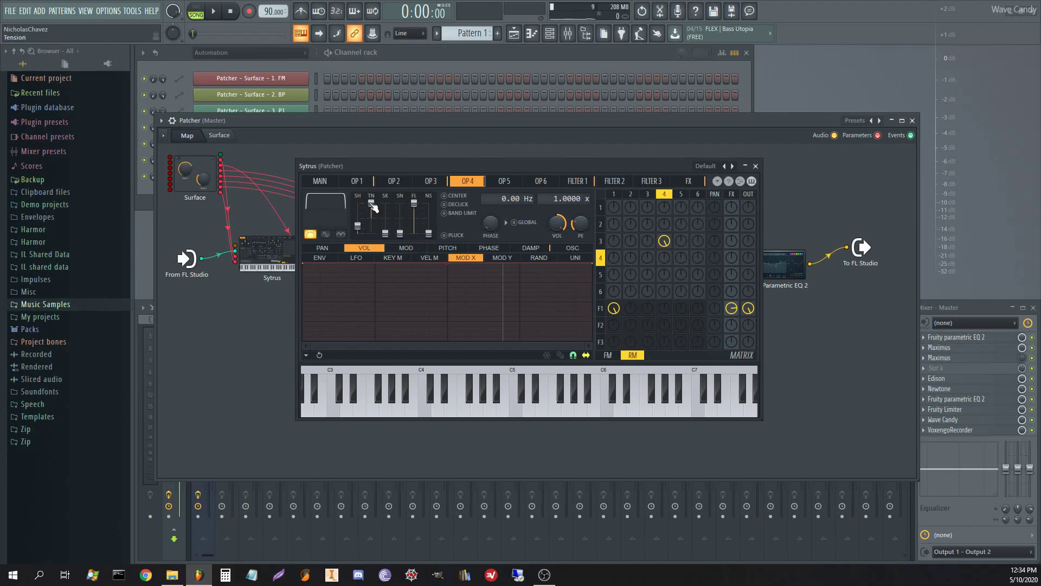
key(space)
key(space)
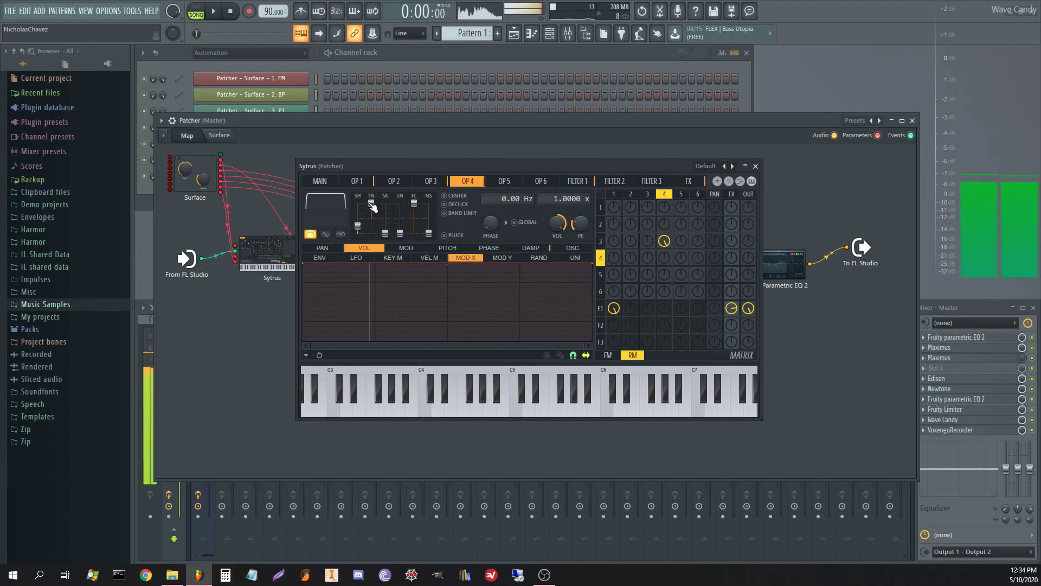
Step: Lower Operator 4's tension to 28%, then to a softer pointed peak, auditioning each waveform
drag(373, 207, 373, 217)
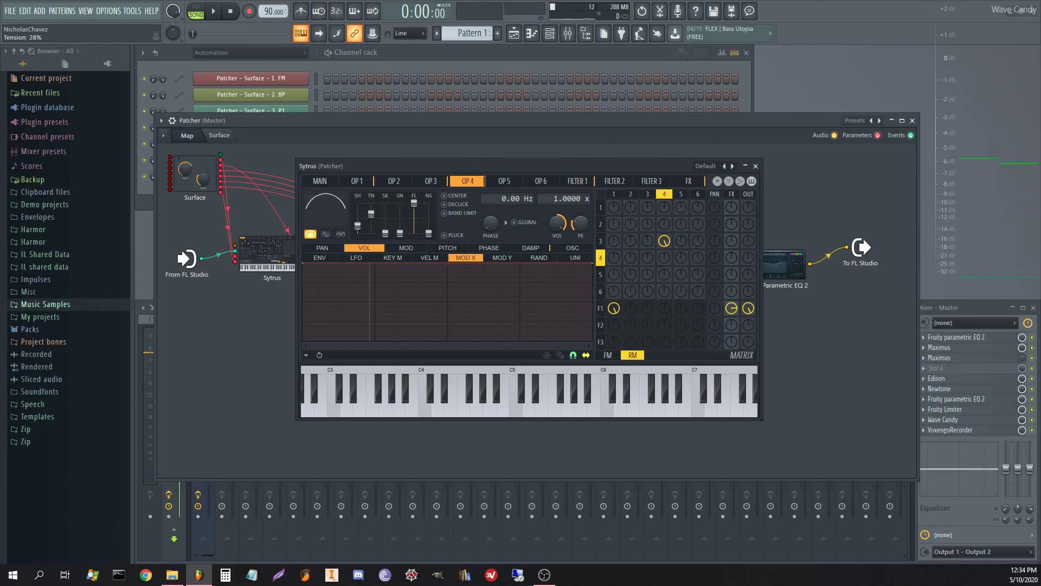
key(space)
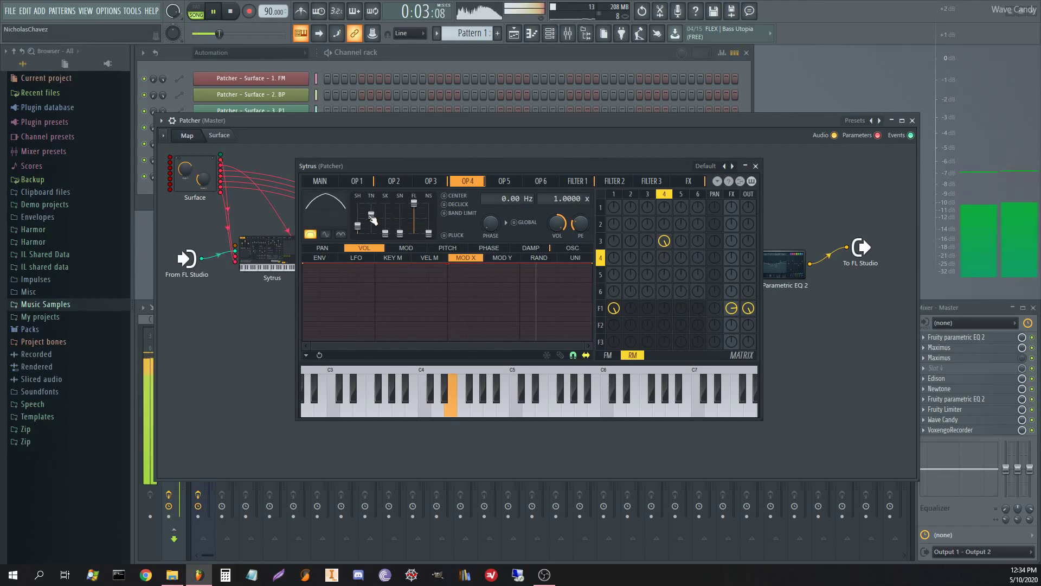
key(space)
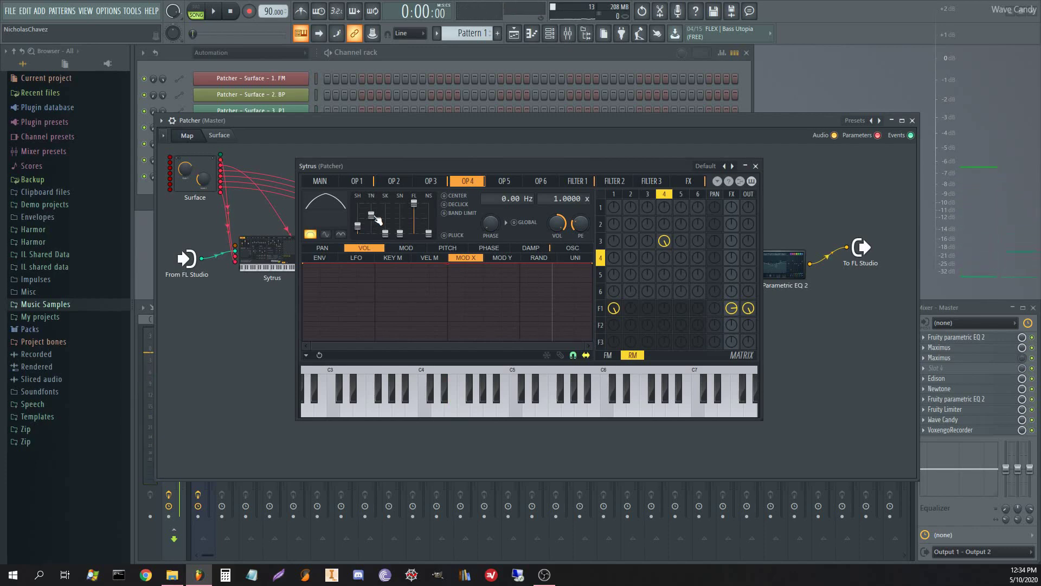
drag(378, 222, 378, 223)
key(space)
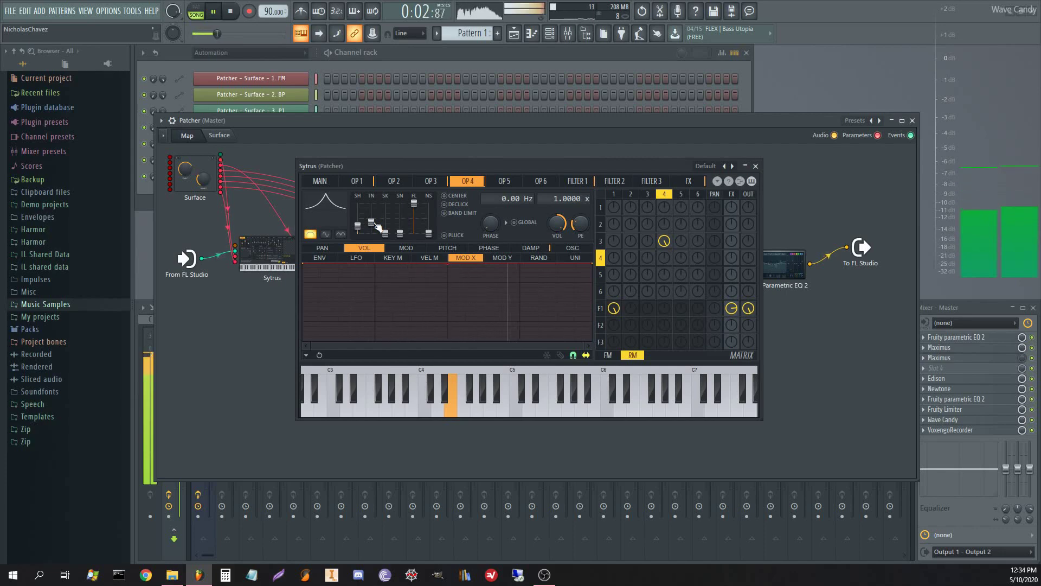
Step: Lower Operator 4's tension to -100% during playback, then stop and raise it back to a rounded shape
drag(378, 227, 378, 239)
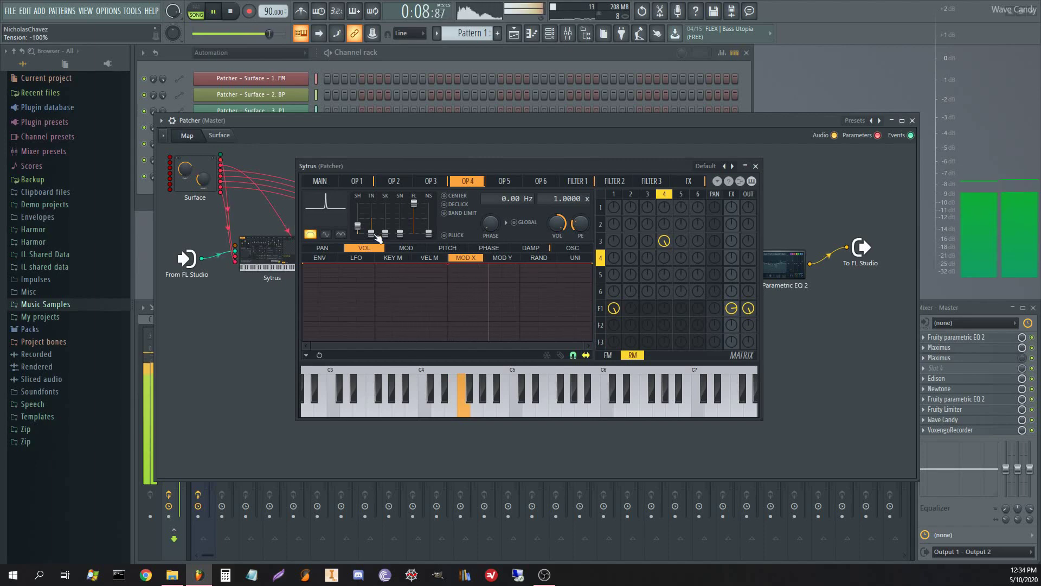
key(space)
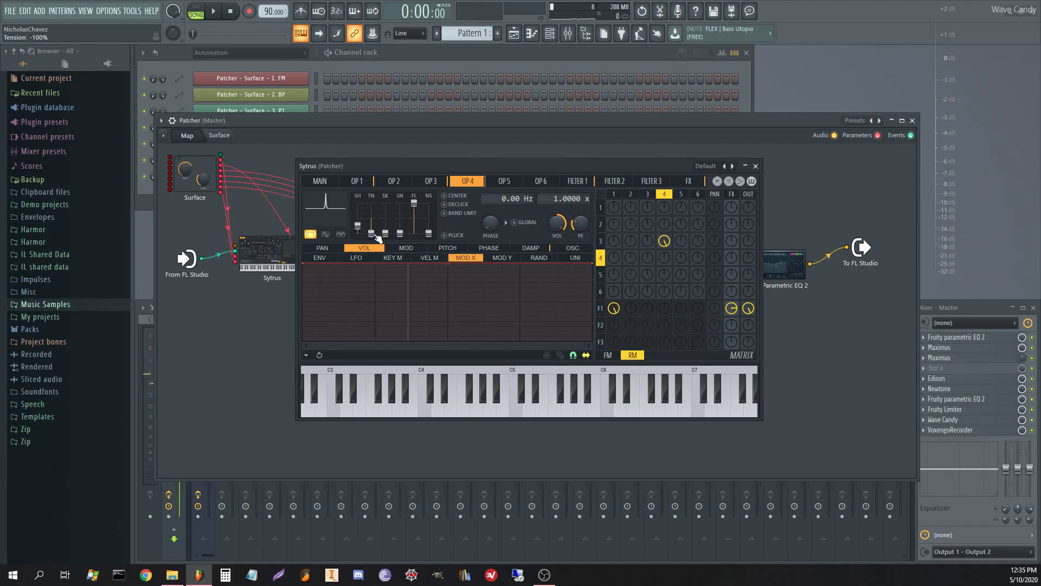
drag(376, 236, 377, 214)
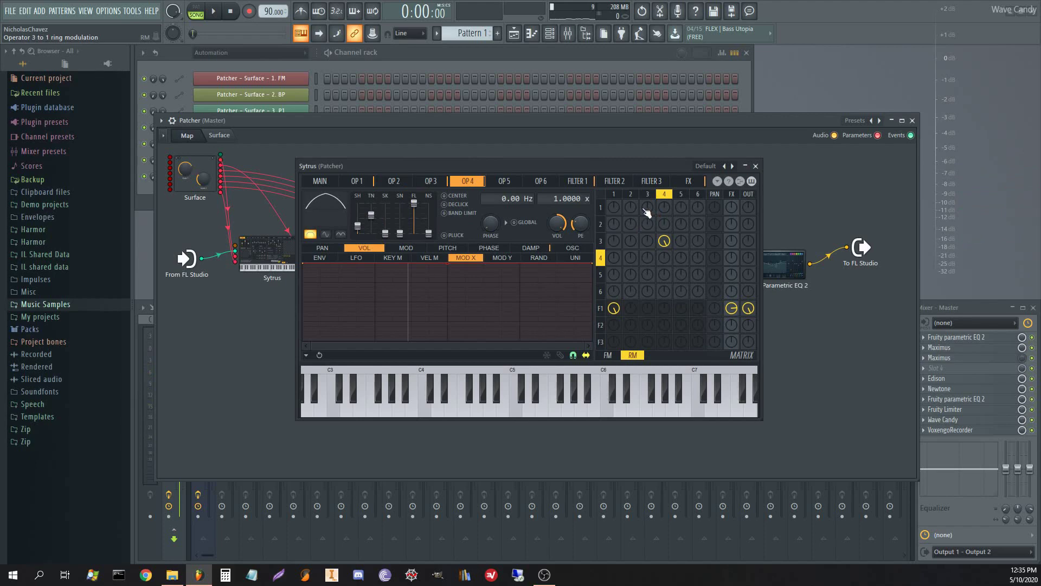
Step: Switch the matrix to frequency modulation and try Operator 2 modulating Operator 1 at about 22% during playback
click(609, 357)
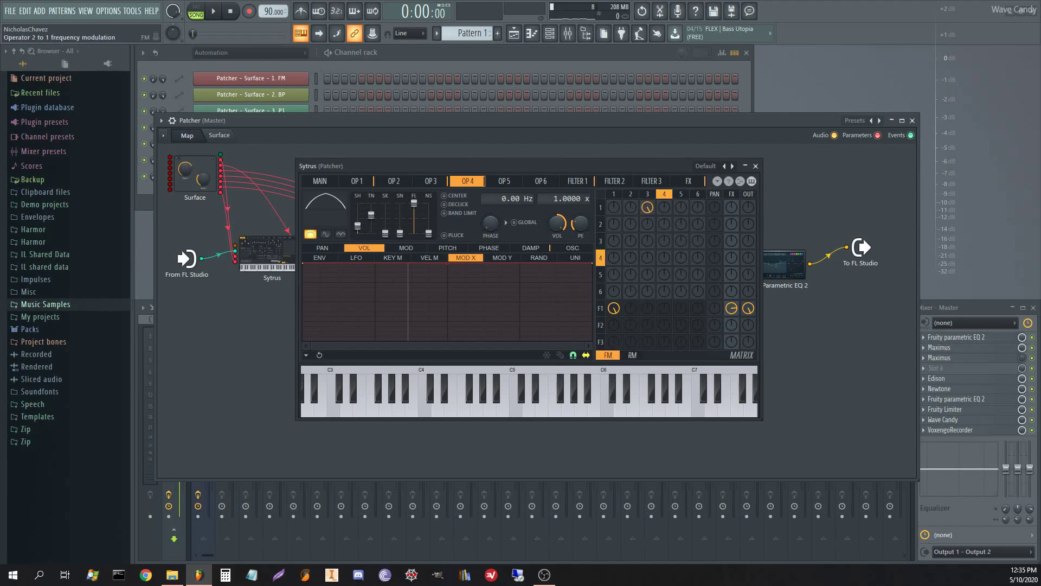
drag(633, 209, 634, 146)
key(space)
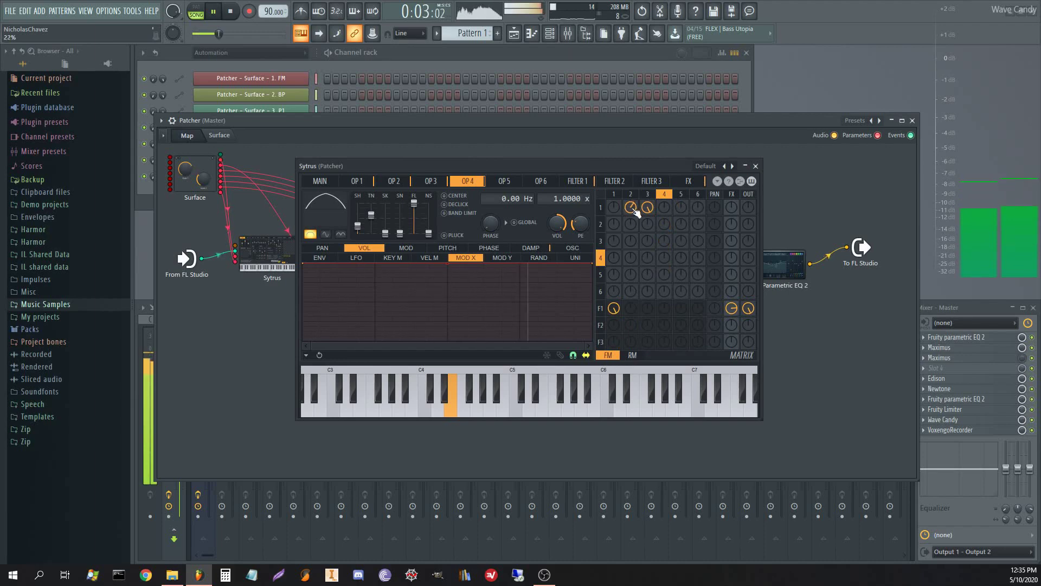
key(space)
Step: Compare the settings of Operators 2 and 3 and audition the sound with Operator 3 modulating Operator 1
click(430, 181)
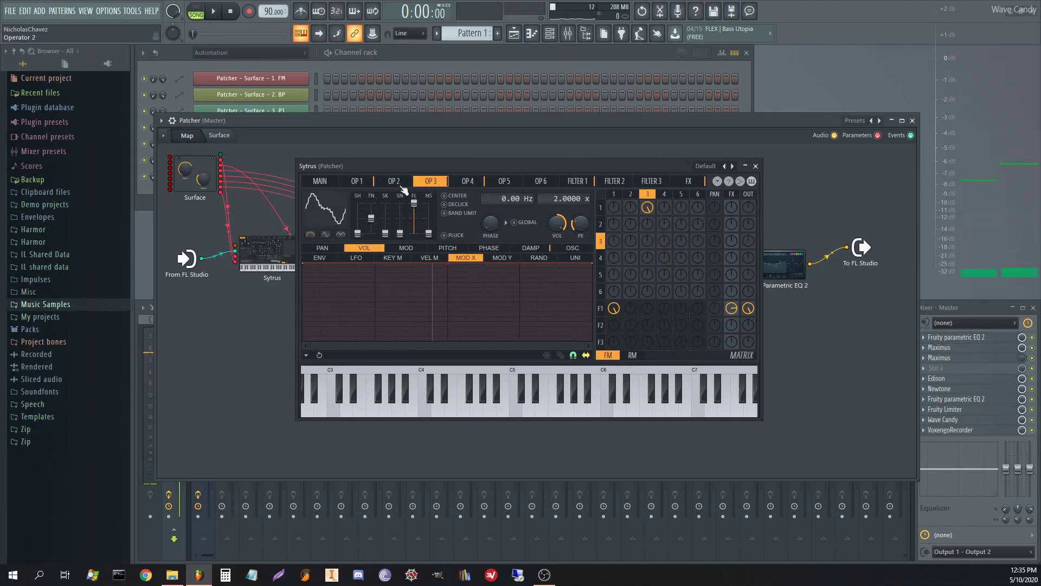
click(401, 185)
click(431, 181)
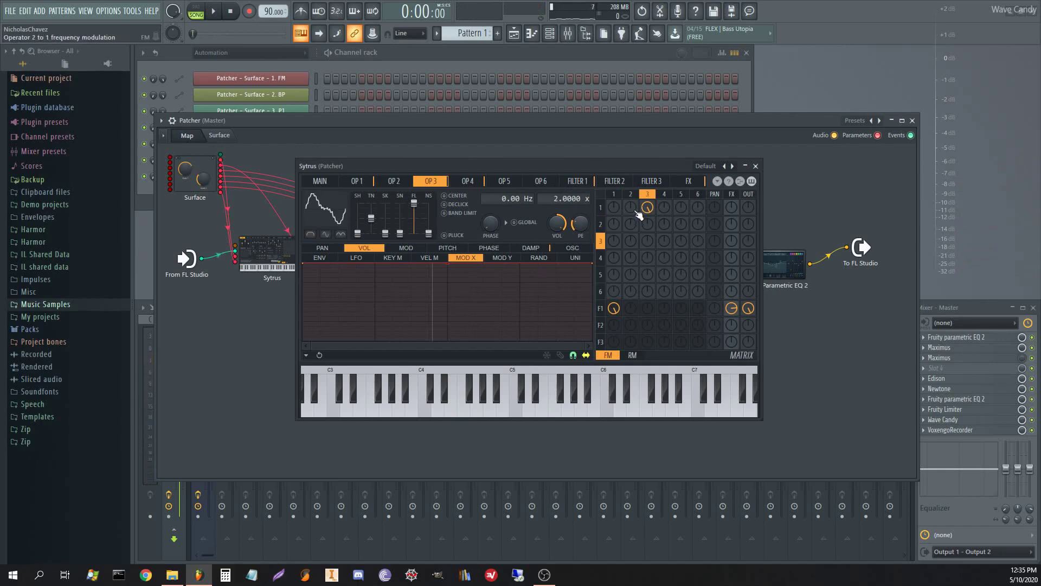
key(space)
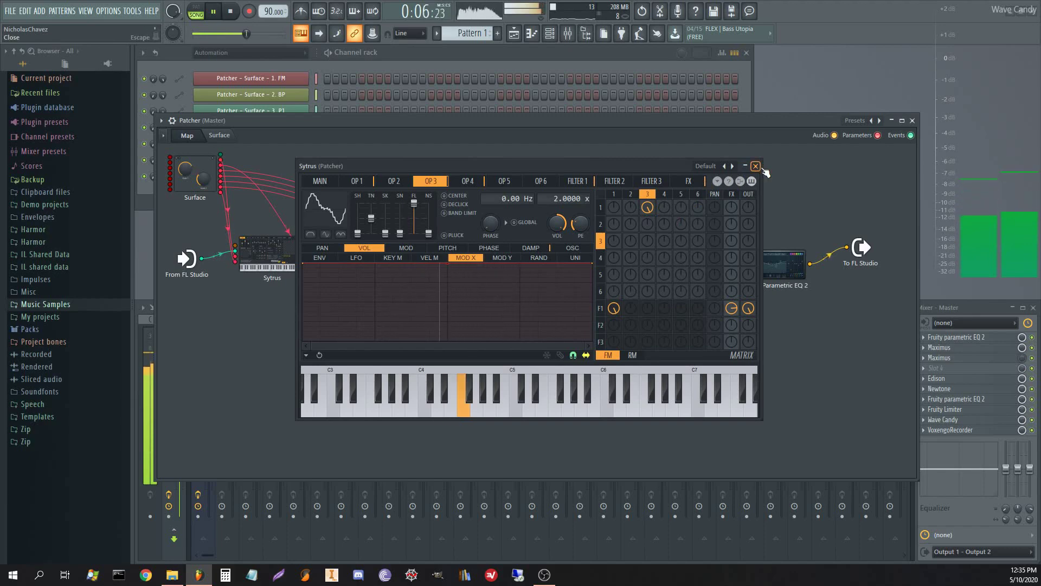
Step: Set Operator 4's tension to 42% and rebalance how strongly Operators 2 and 3 frequency-modulate Operator 1
click(468, 181)
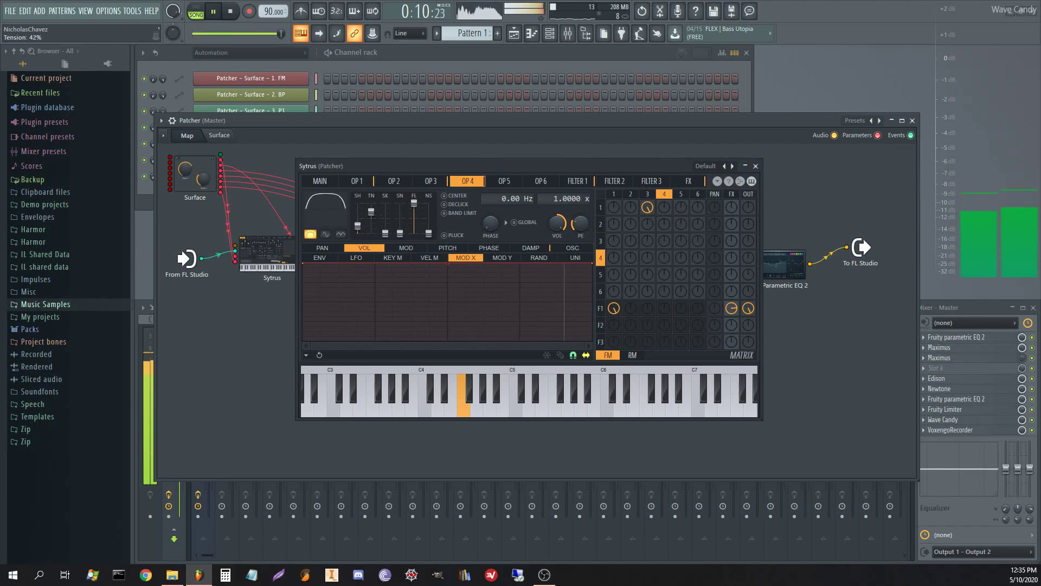
drag(379, 222, 379, 217)
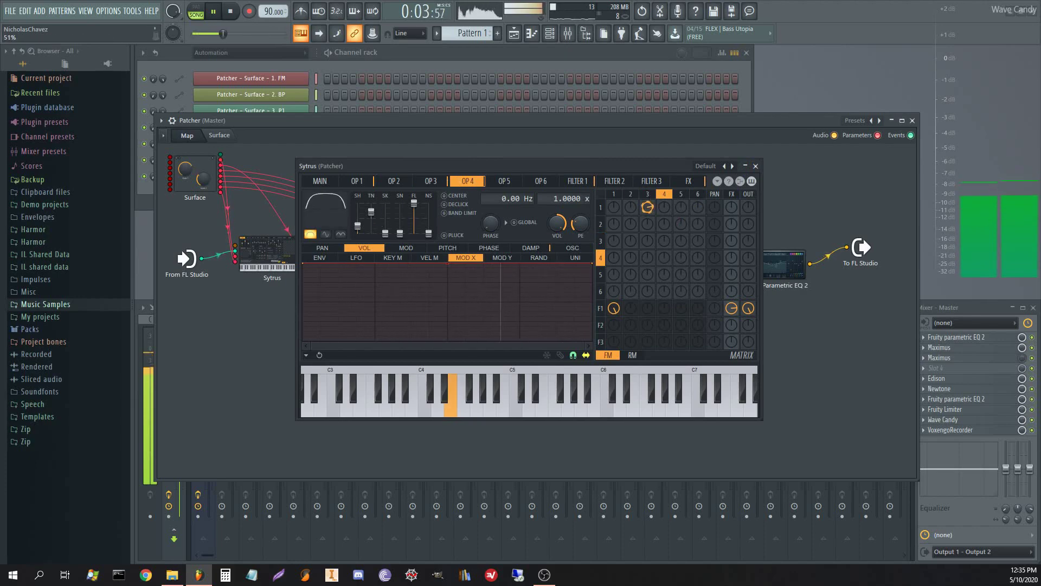
drag(630, 207, 630, 202)
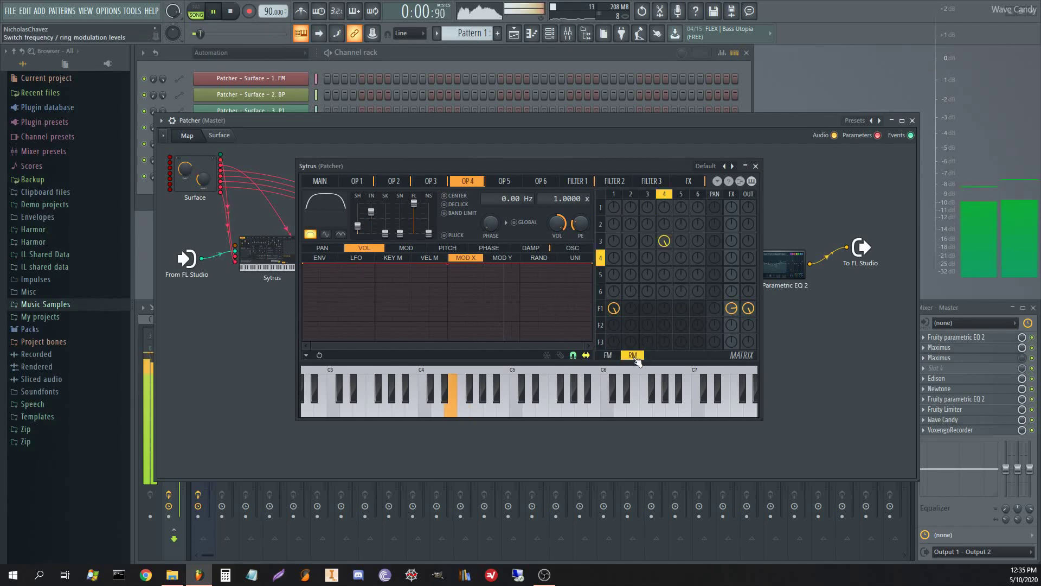
Step: Set Operator 2's frequency ratio to 0.5000 while the bass plays
click(396, 183)
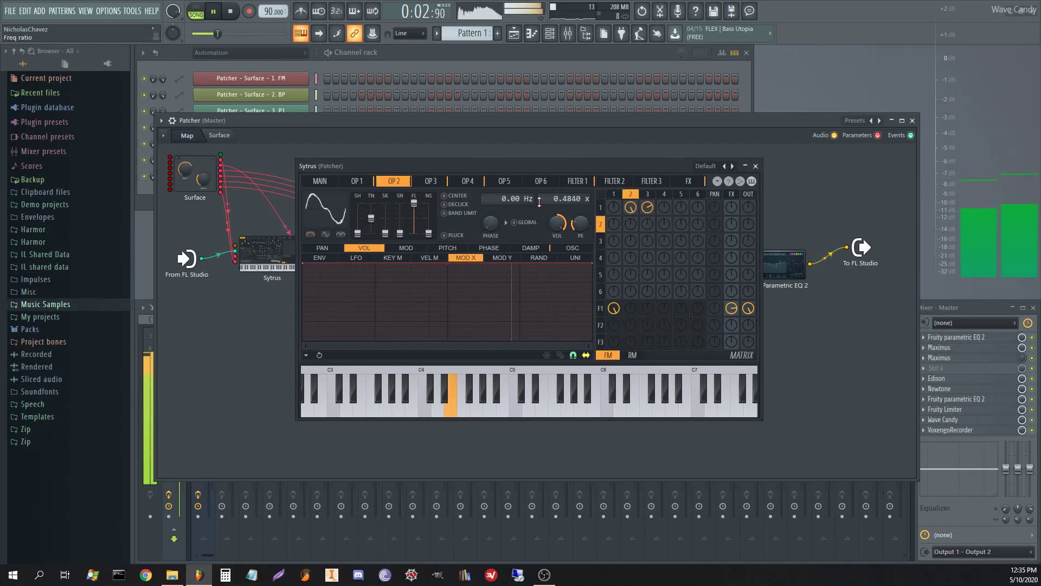
scroll(576, 200, up, 2)
scroll(573, 199, up, 3)
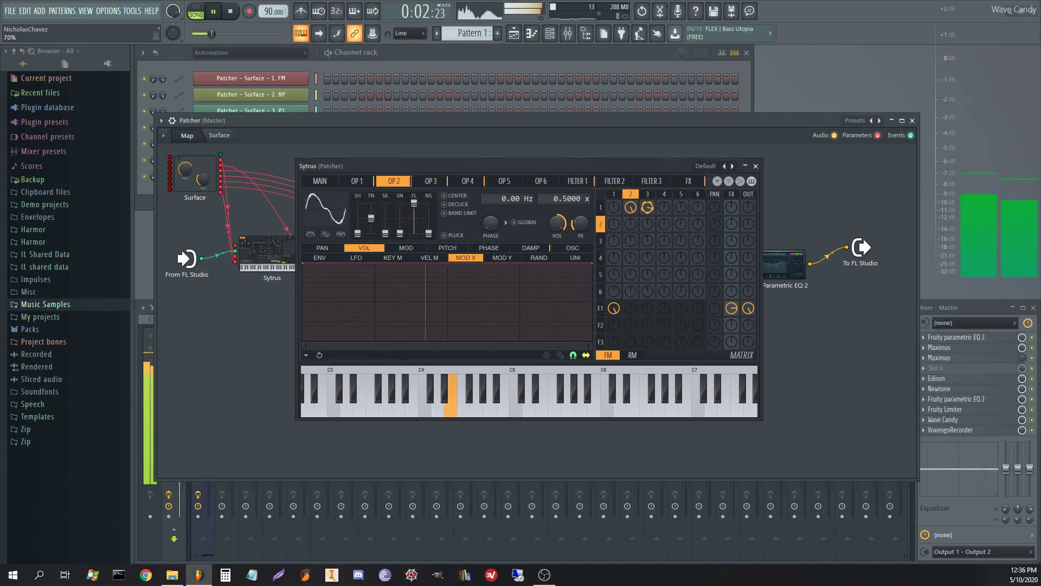
Step: Rebalance Operators 2 and 3 modulating Operator 1, stop playback, and lower Operator 2's frequency ratio to 0.4990
mouse_move(634, 209)
mouse_down()
mouse_move(634, 231)
mouse_move(646, 201)
mouse_move(634, 207)
mouse_up()
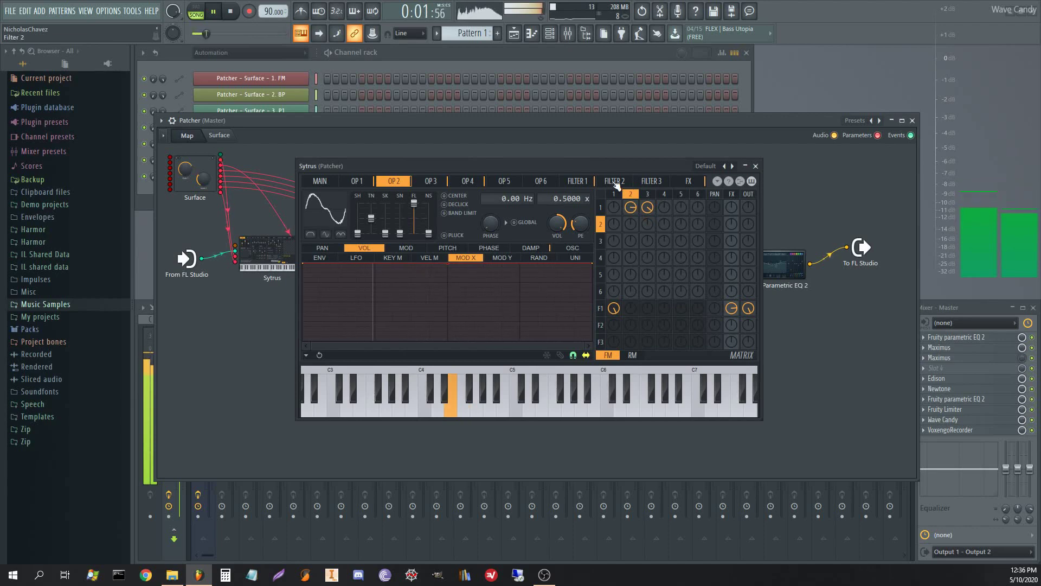
key(space)
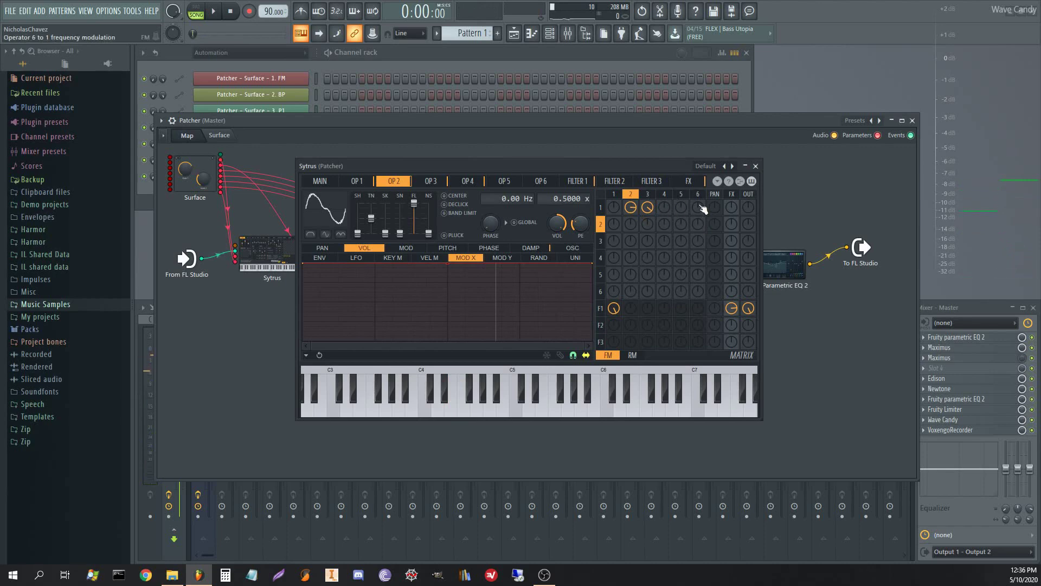
scroll(575, 198, down, 1)
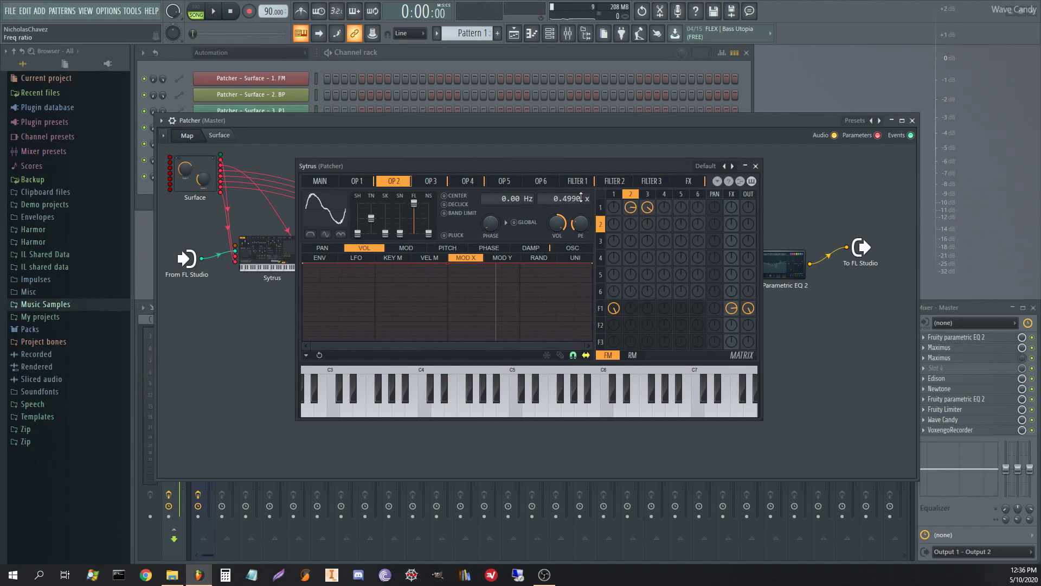
Step: Enable the reverb in Sytrus's effects section, adjust its level, and audition the bass
click(694, 182)
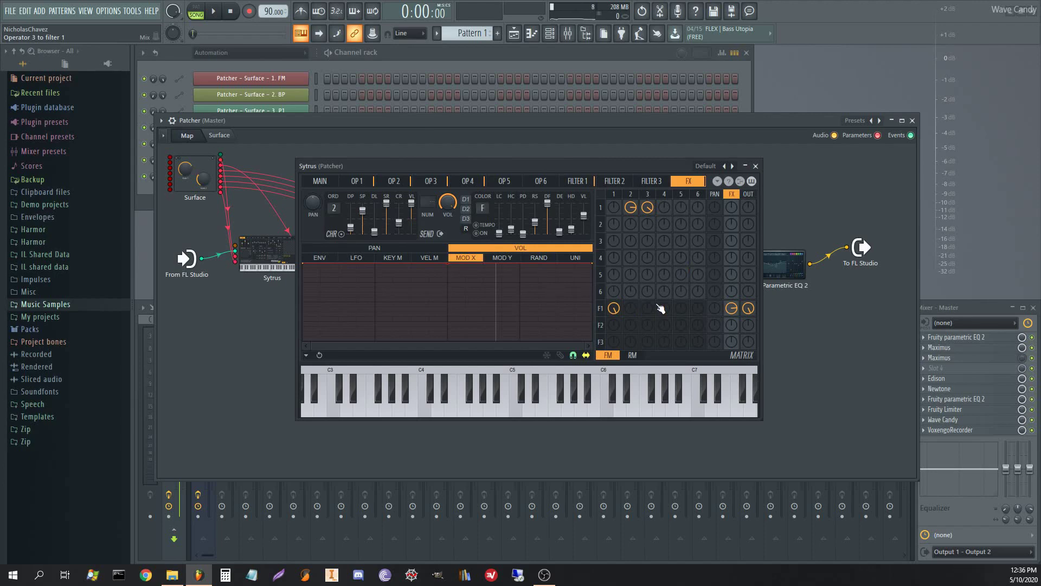
drag(358, 170, 376, 159)
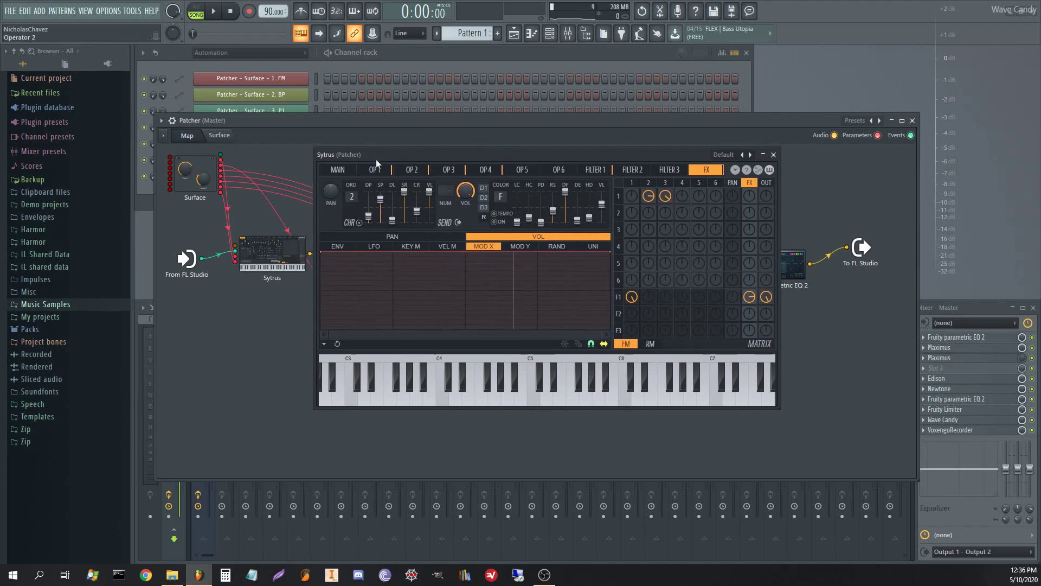
click(374, 169)
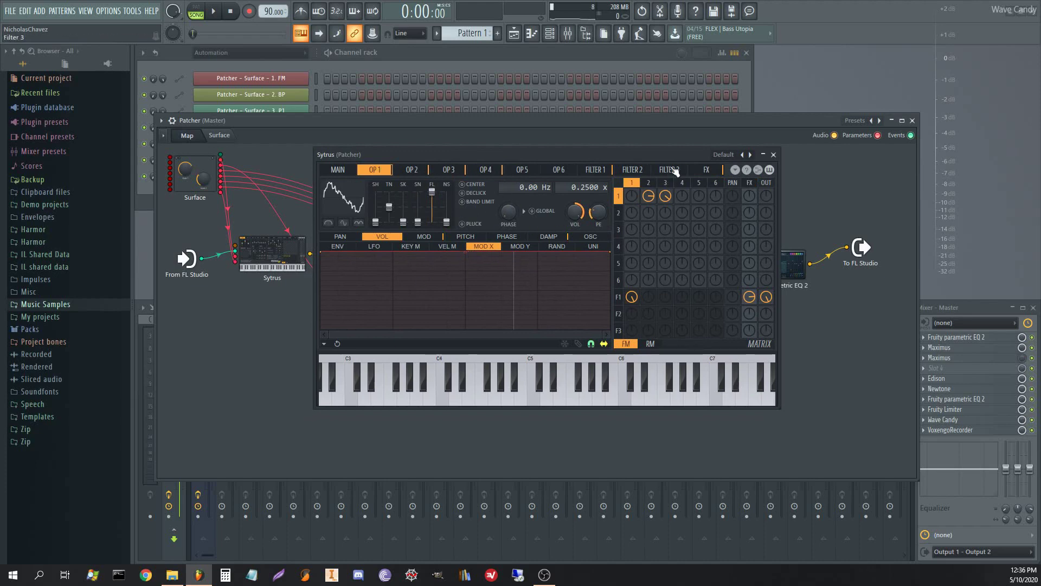
click(711, 170)
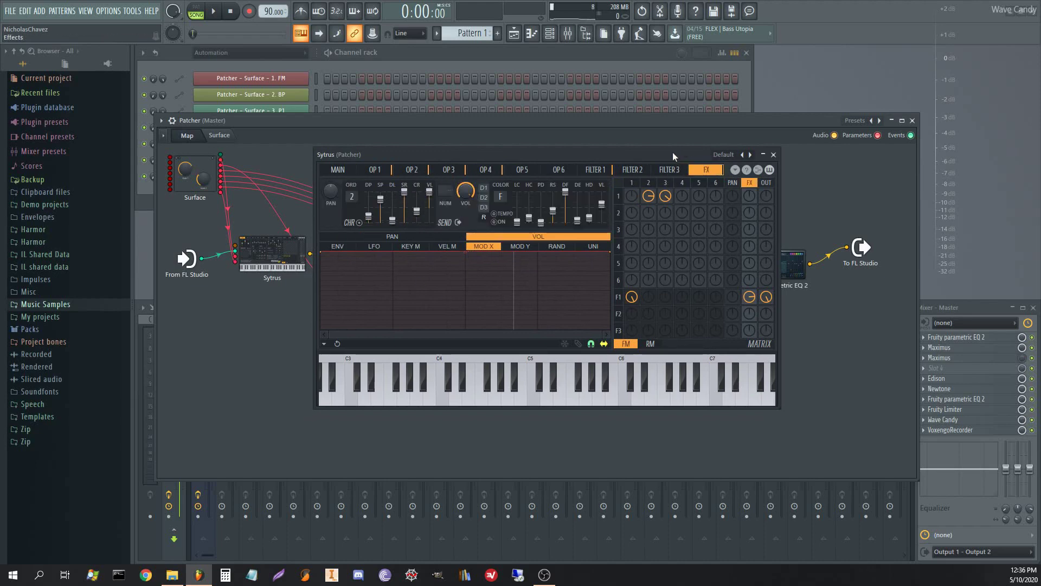
drag(672, 152, 656, 154)
drag(555, 156, 561, 148)
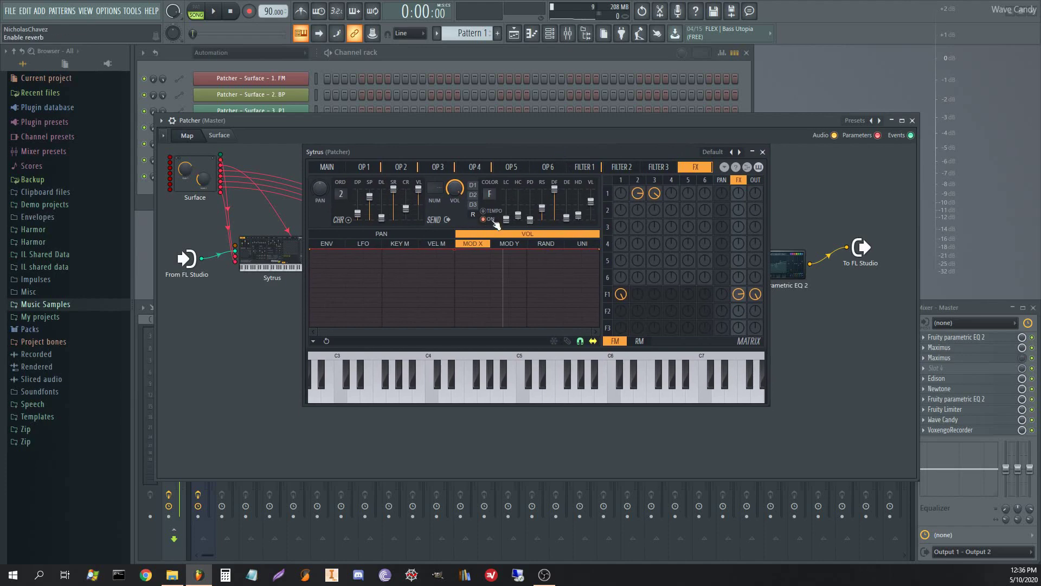
drag(591, 203, 592, 203)
key(space)
key(space)
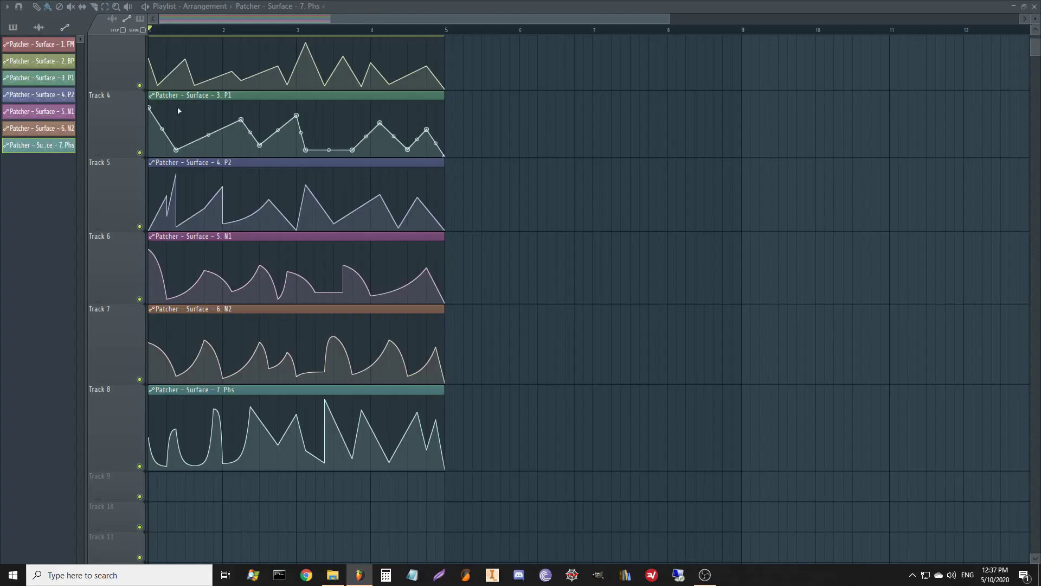
Step: Review the Surface automation clips in the playlist, from the Phs clip up to the FM clip
scroll(732, 286, up, 2)
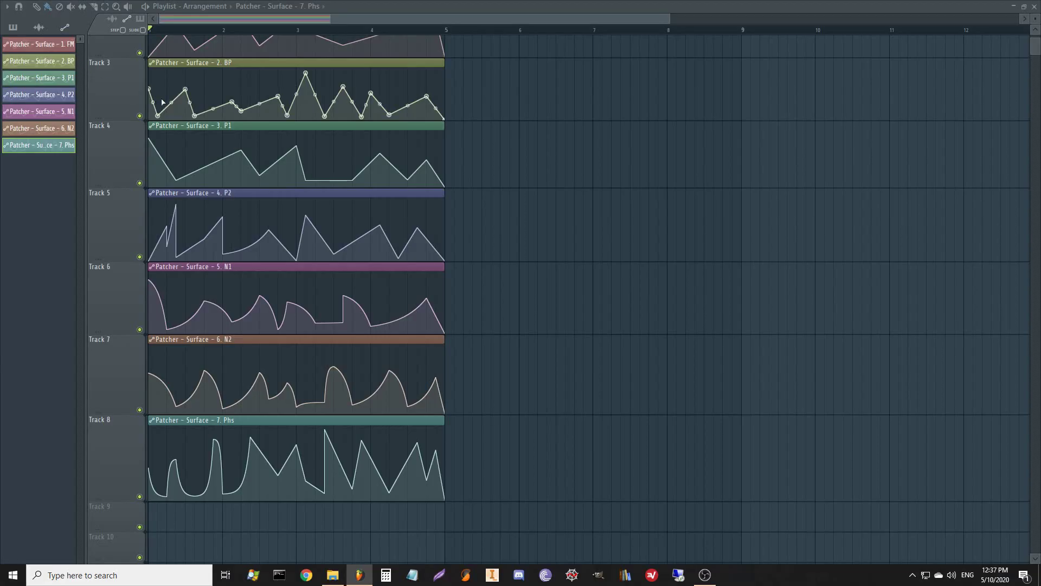
scroll(234, 163, up, 2)
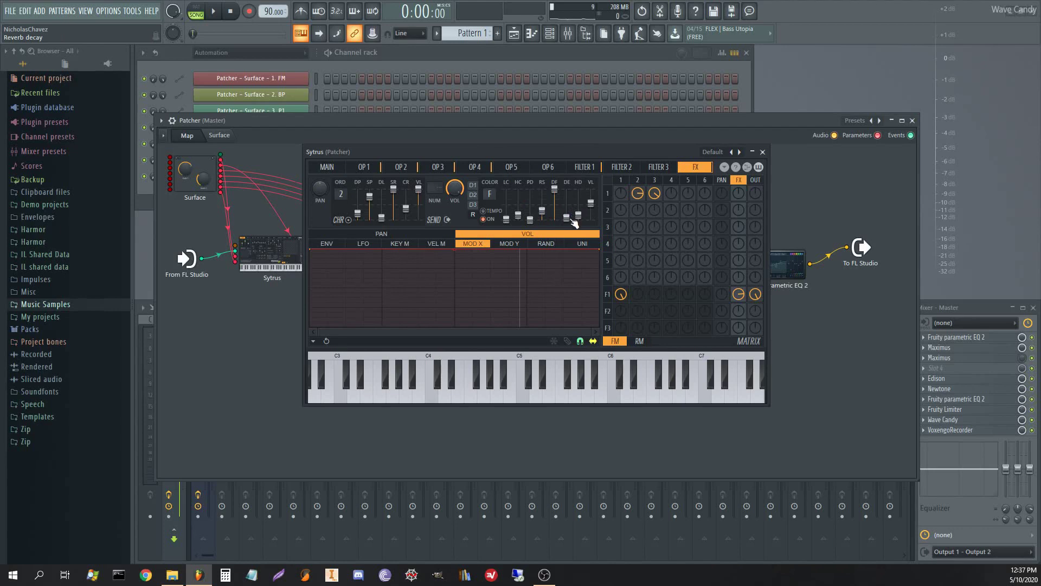
Step: Audition the reverb and set Filter 1's effects send level to 77%, then stop playback
click(574, 224)
key(space)
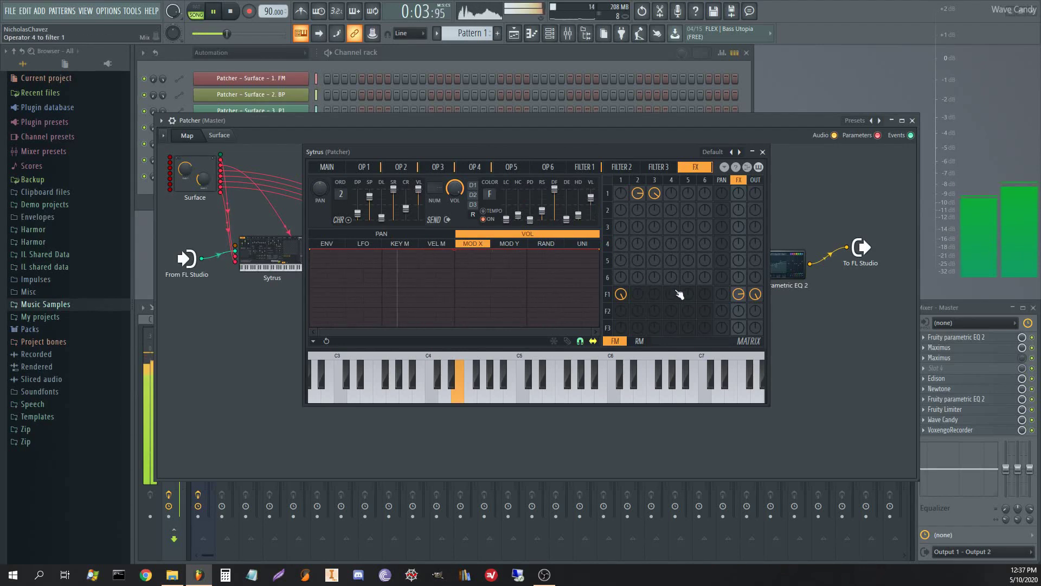
drag(738, 298, 739, 285)
key(space)
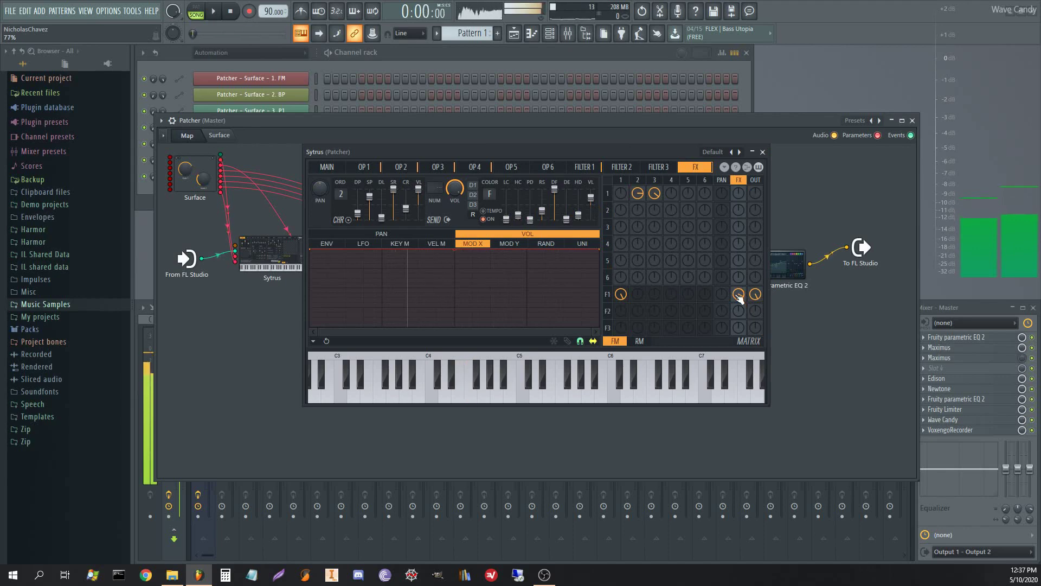
Step: Close Sytrus to view the full Patcher signal chain, then reopen the Sytrus editor
click(763, 152)
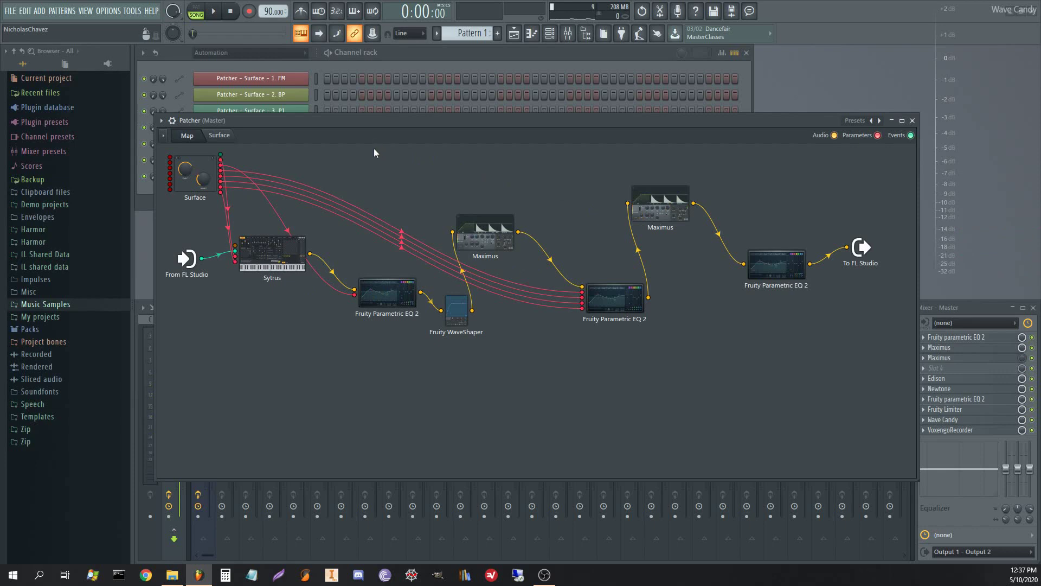
click(293, 255)
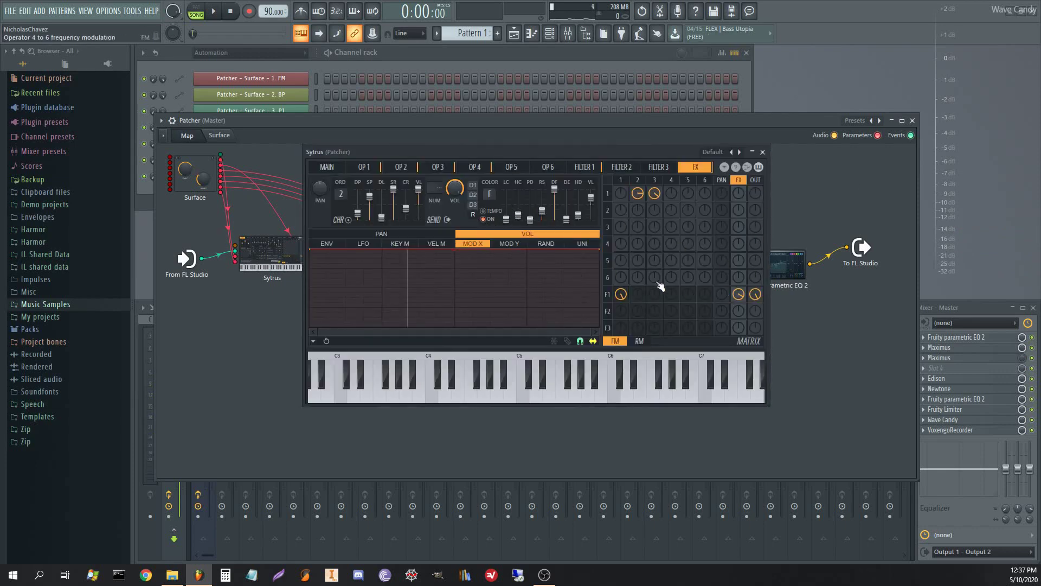
Step: Close the Sytrus editor and review all seven Surface automation clips in the playlist, from FM to Phs
click(762, 152)
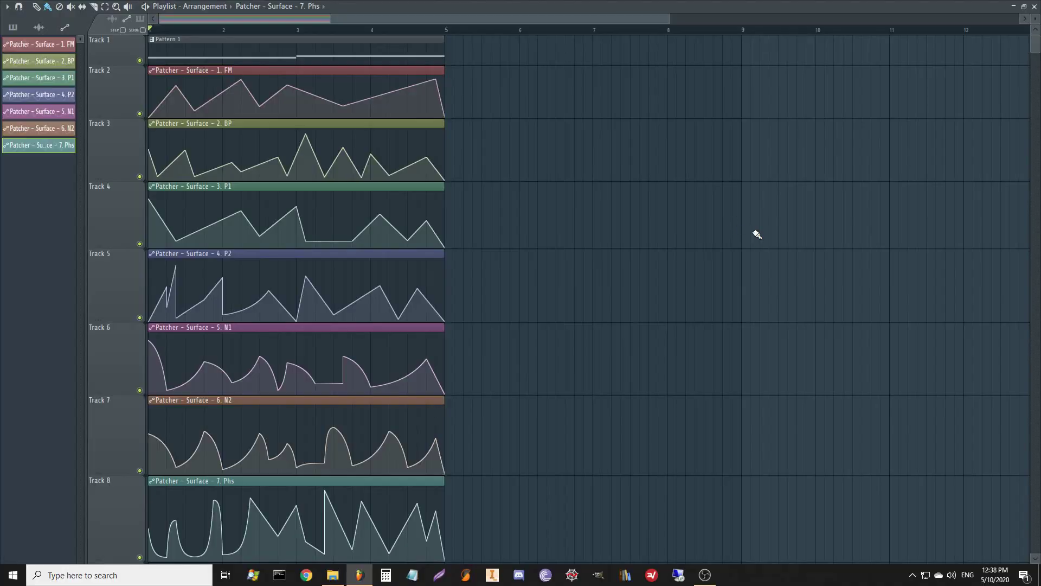
scroll(633, 36, down, 3)
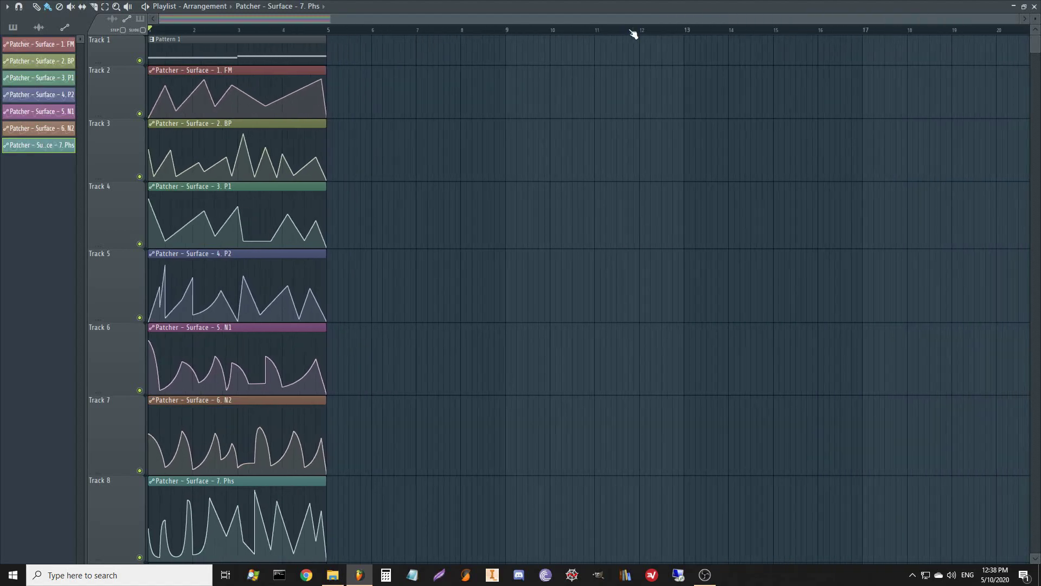
scroll(449, 109, down, 1)
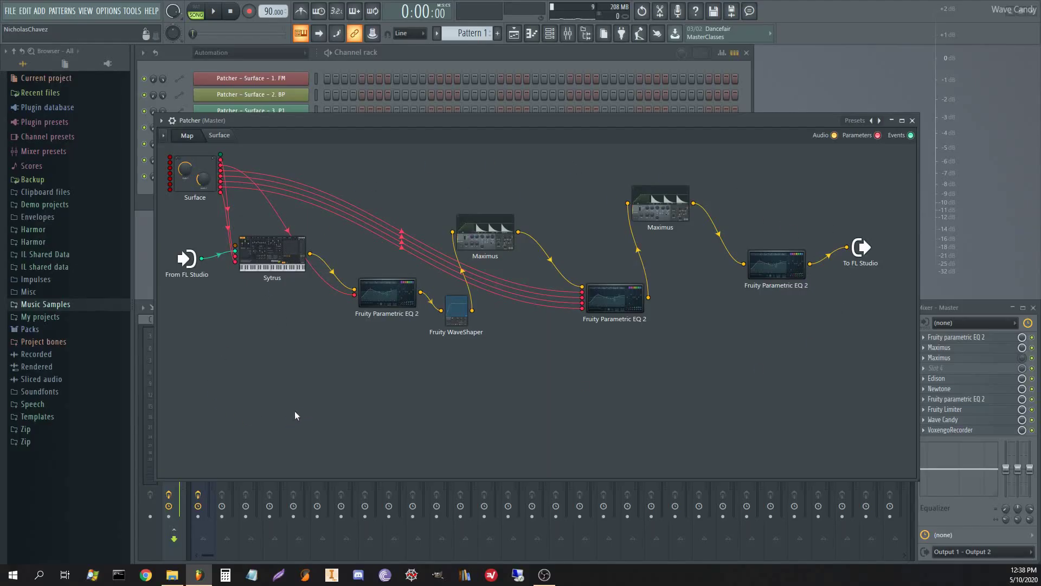
Step: Move the first Fruity Parametric EQ 2 closer beneath Sytrus in the Patcher map and recheck Sytrus's effects page
drag(362, 304, 325, 320)
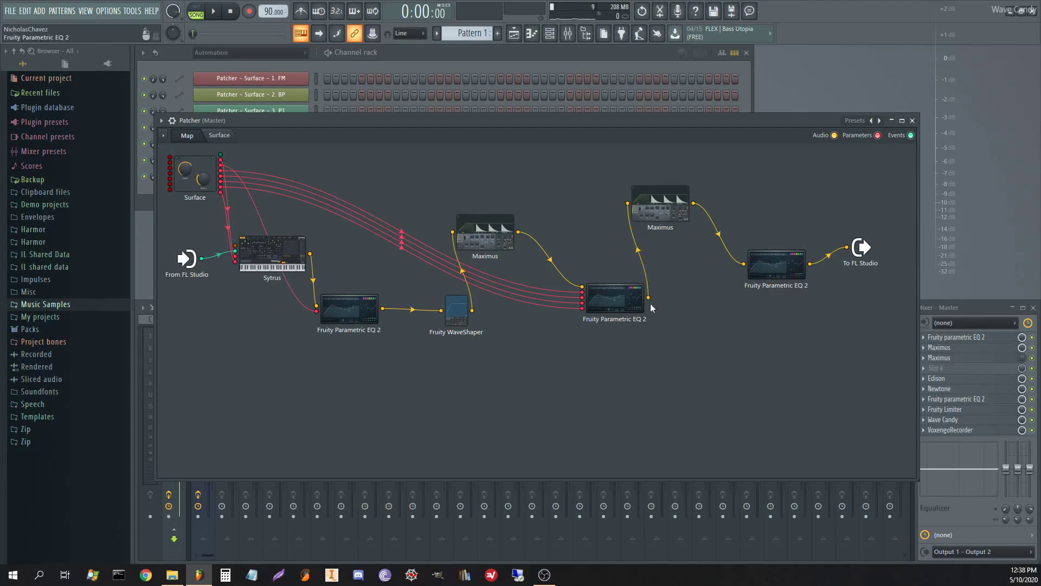
double_click(297, 260)
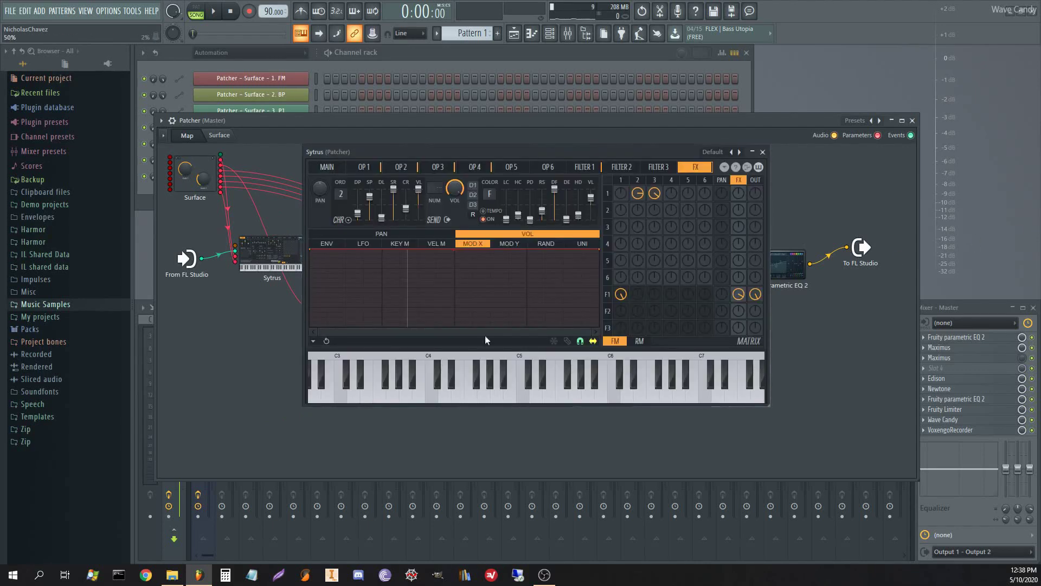
click(763, 152)
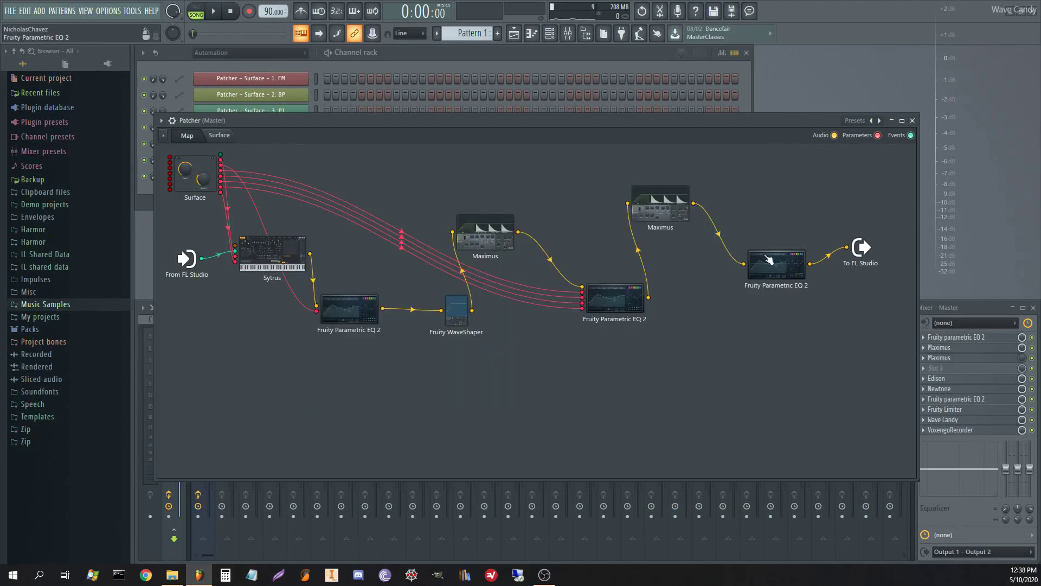
Step: Inspect the low and high bands of the last Maximus in the Patcher chain and close its editor
double_click(654, 208)
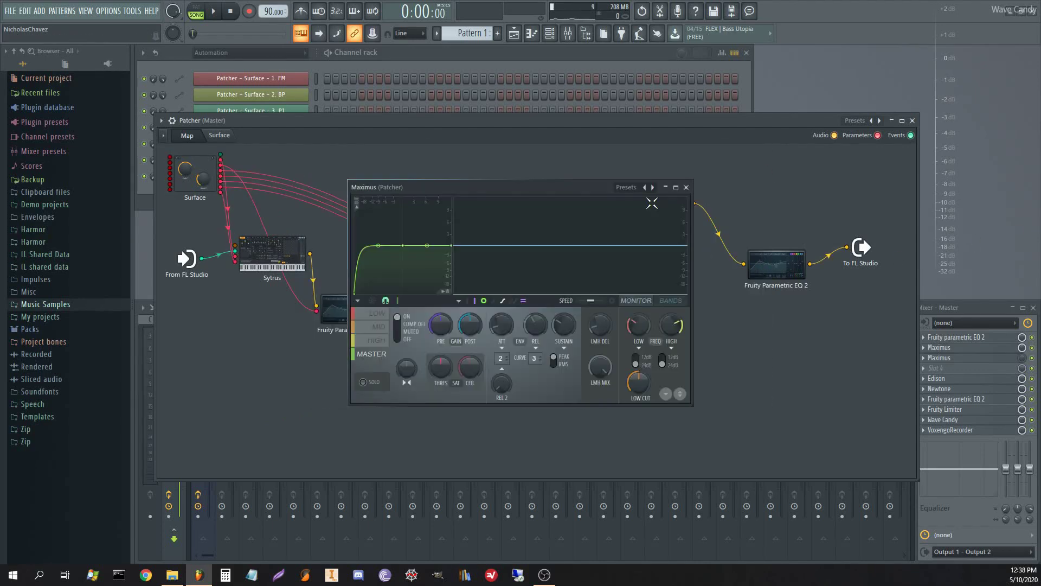
click(379, 313)
click(375, 341)
click(374, 315)
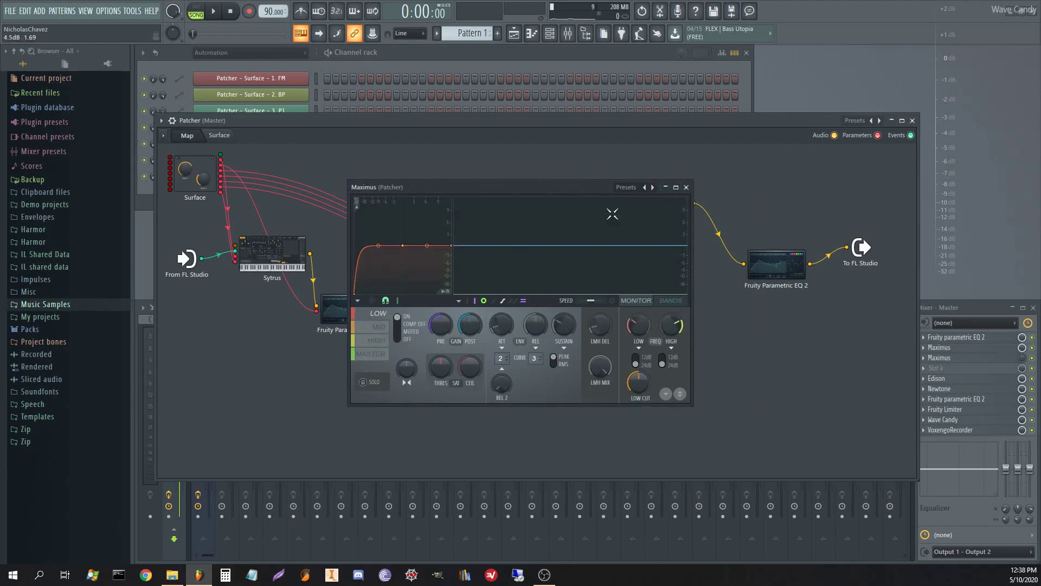
click(686, 187)
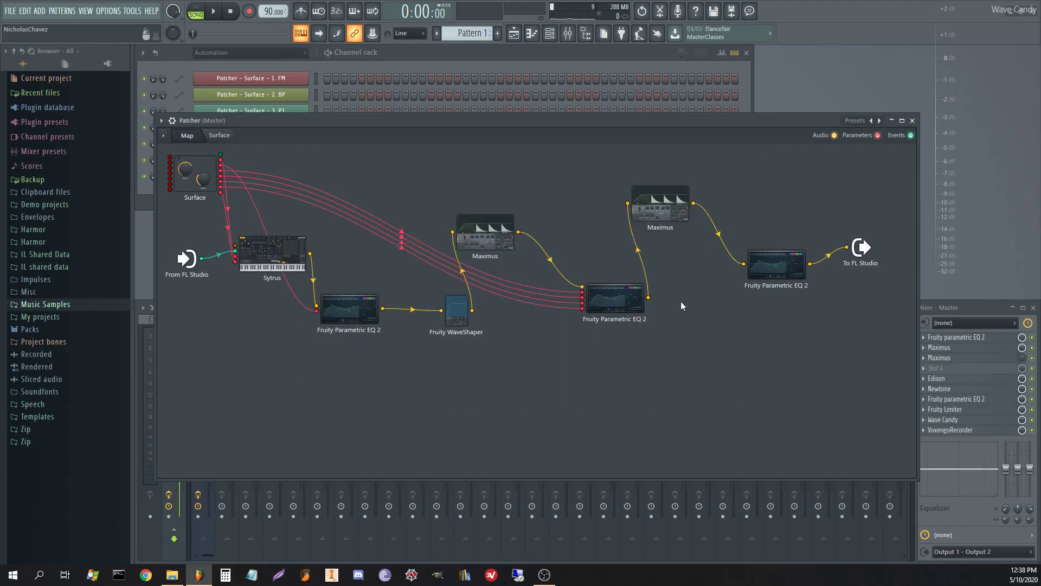
click(793, 272)
click(687, 205)
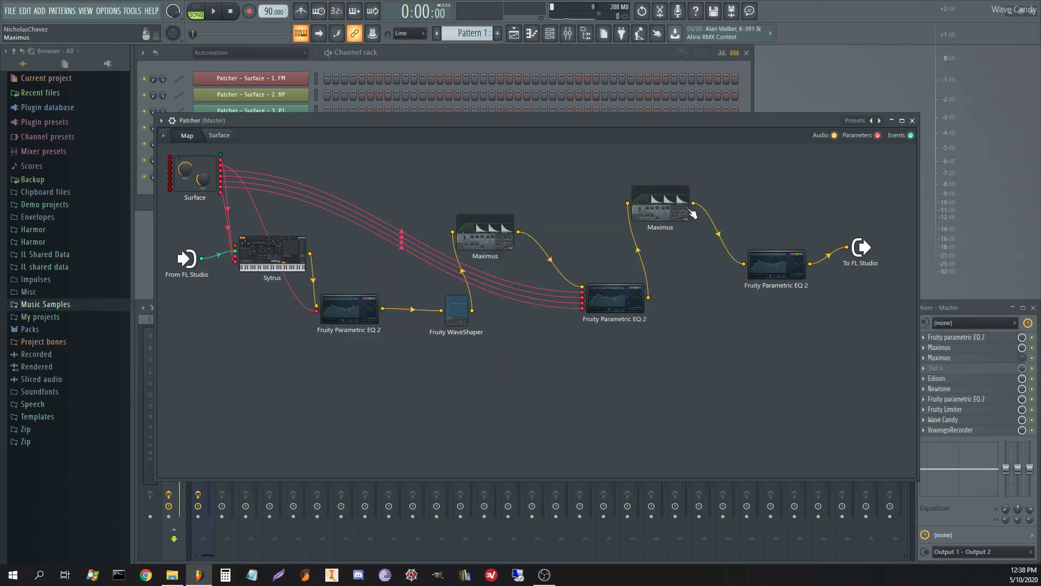